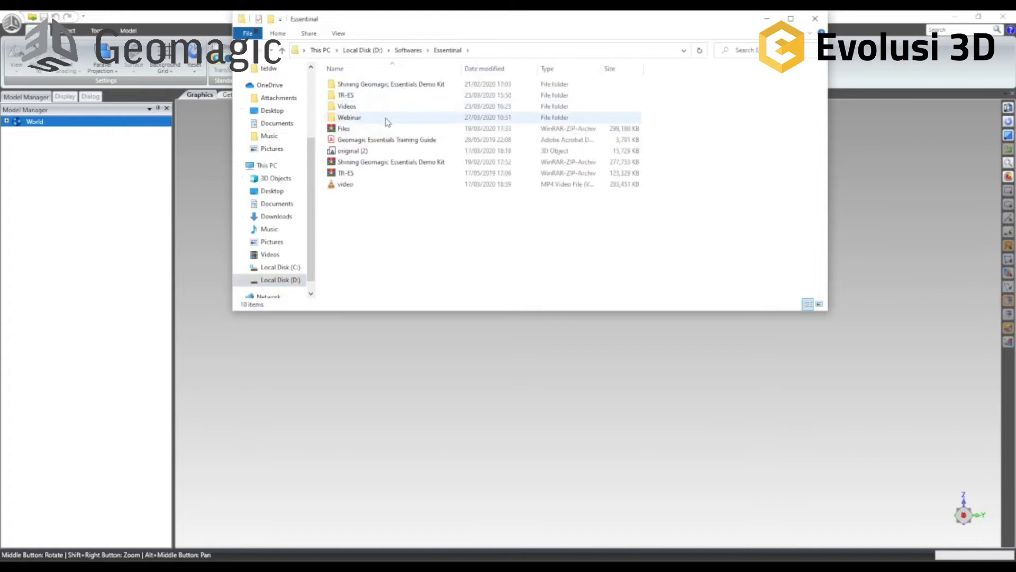
Step: Load the Wood_Object mesh from the Webinar folder into Geomagic Essentials and put the file browser out of the way
double_click(386, 121)
click(379, 95)
drag(379, 95, 499, 403)
click(365, 112)
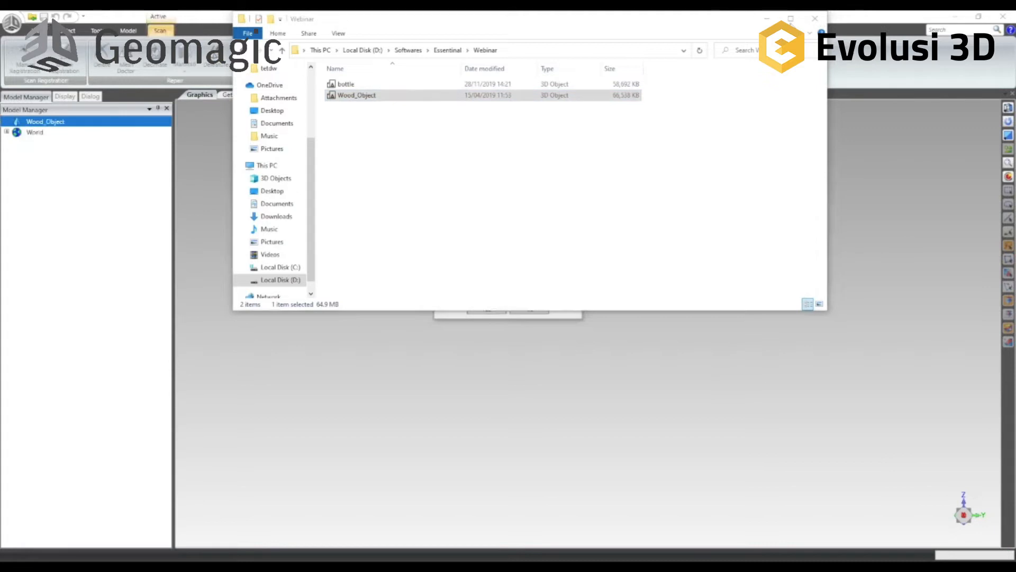
click(766, 19)
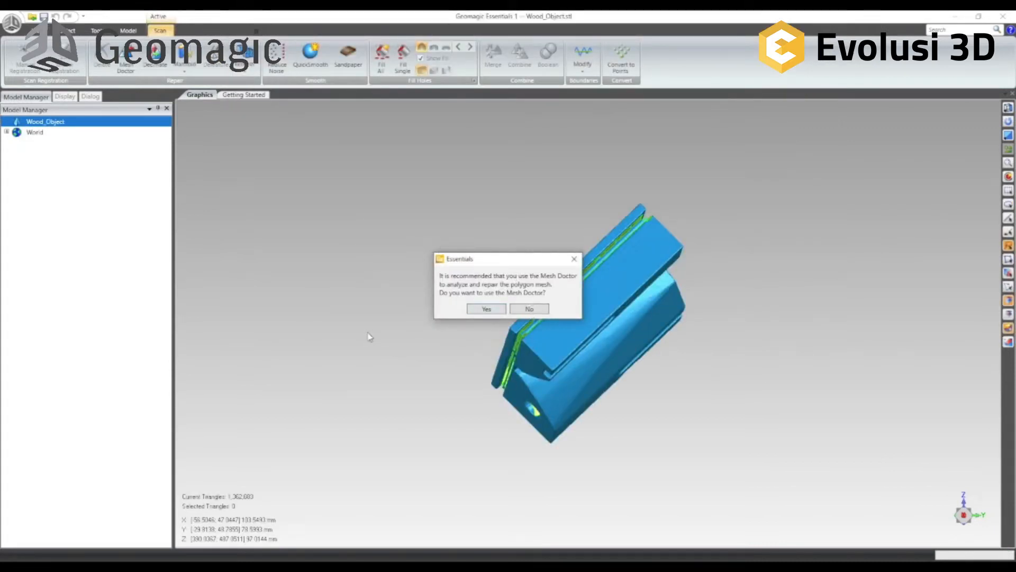
Step: Analyze Wood_Object with Mesh Doctor, examine the flagged triangles, and apply the automatic mesh repair
click(486, 309)
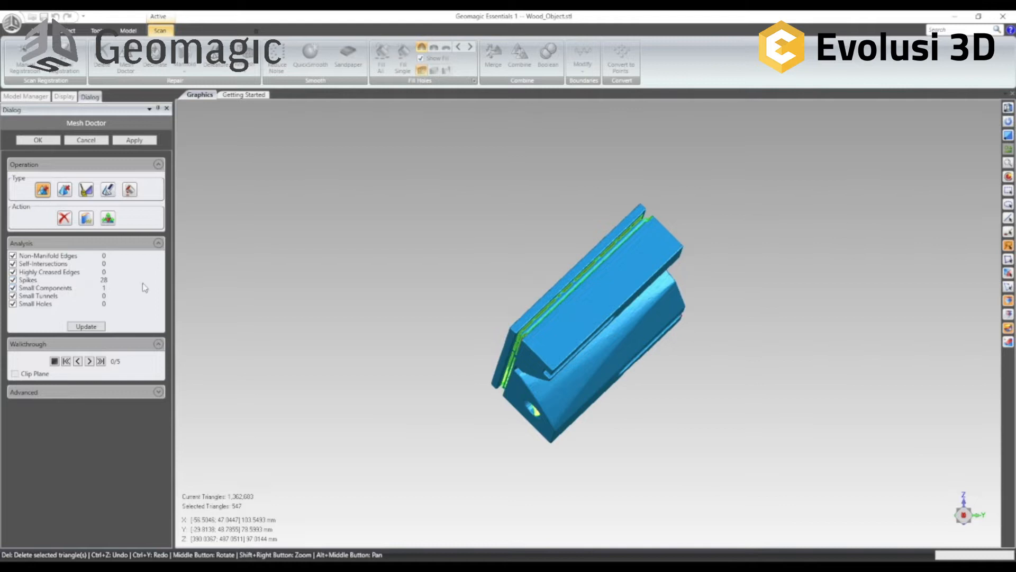
middle_drag(747, 386, 615, 361)
middle_drag(753, 305, 653, 345)
scroll(737, 345, up, 4)
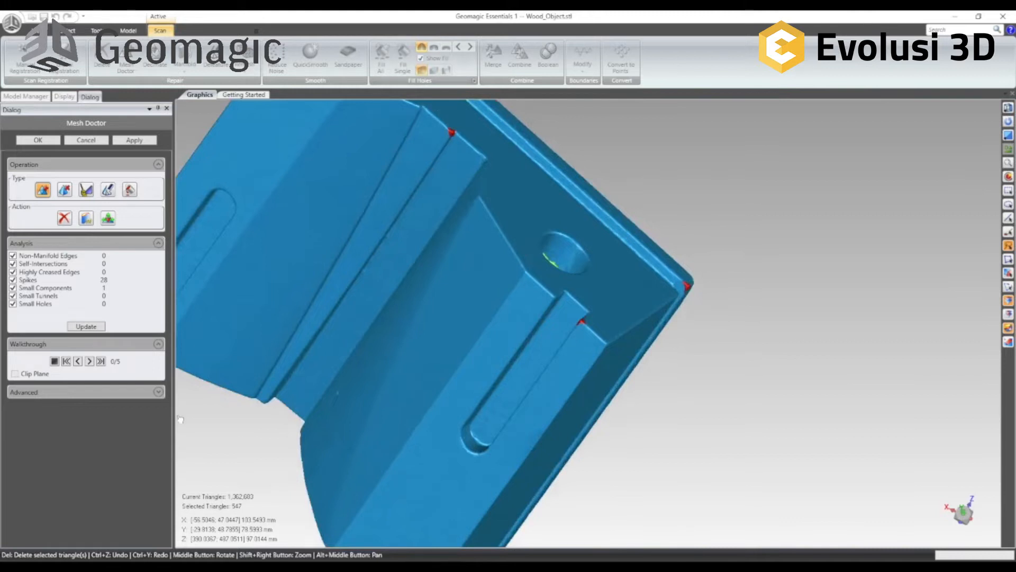
click(133, 141)
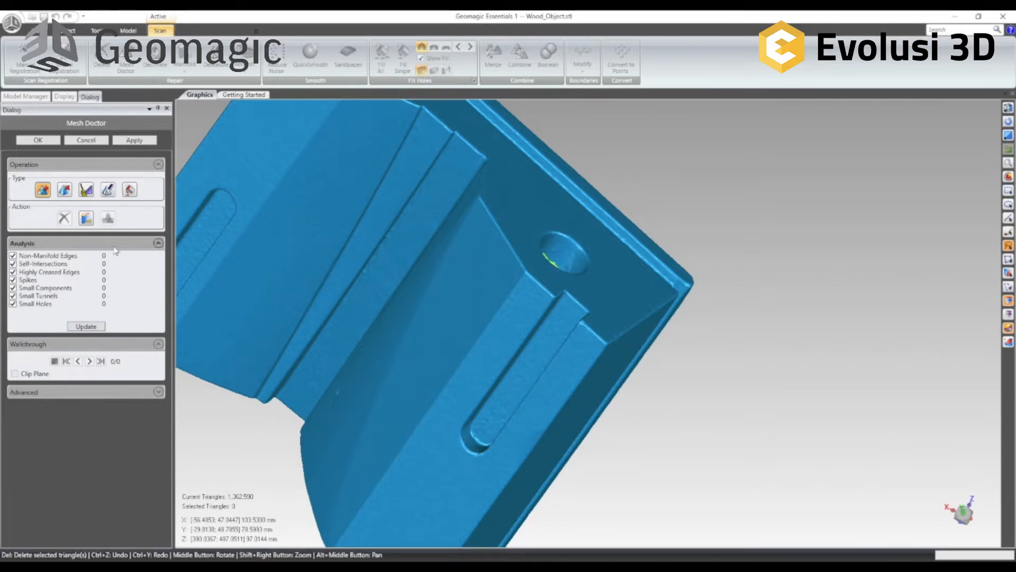
click(37, 142)
Step: Hide the World CSYS axes through the display settings after viewing them beside the whole part
middle_drag(349, 386, 753, 252)
scroll(753, 252, down, 4)
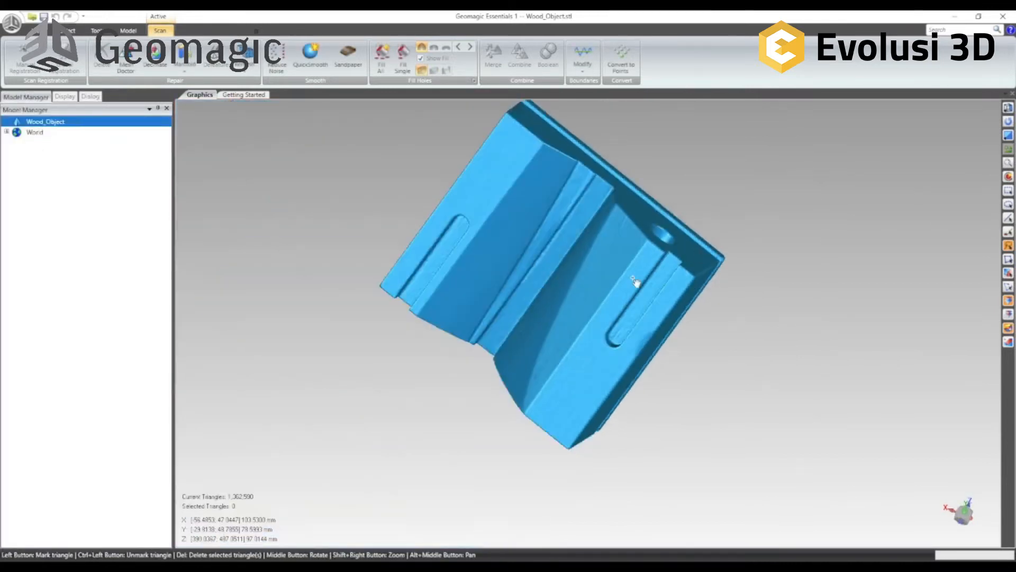
scroll(631, 112, up, 2)
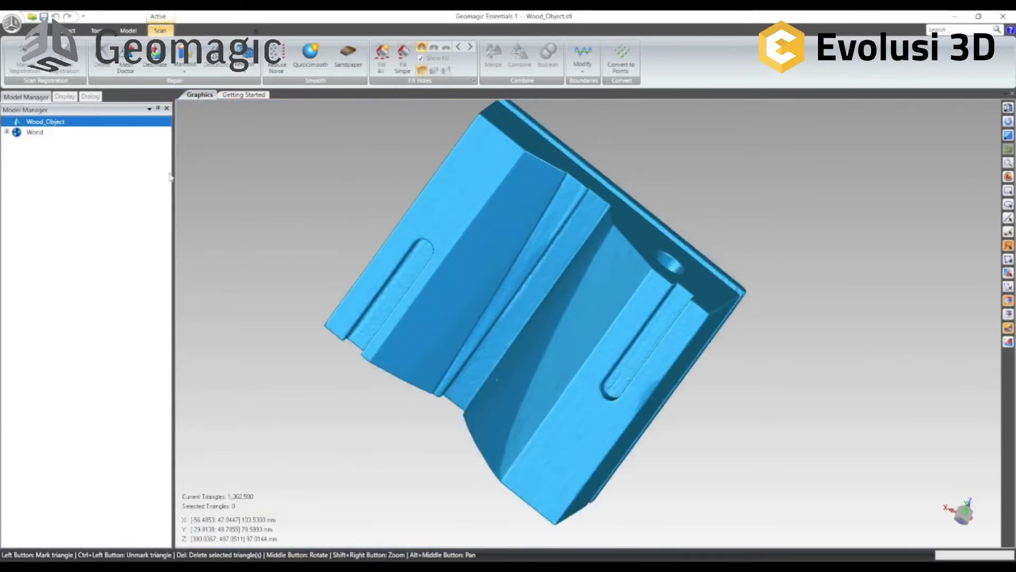
click(64, 97)
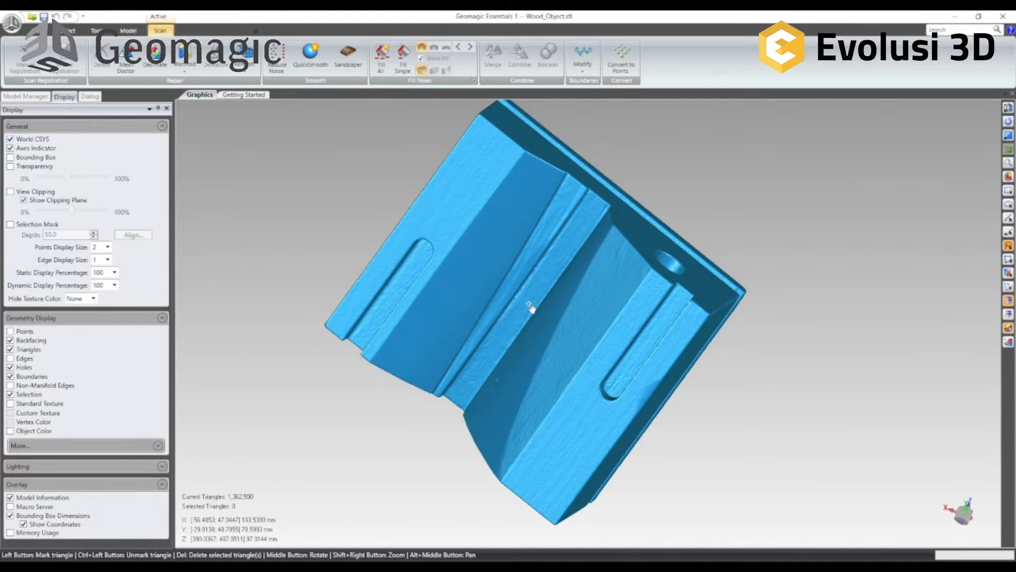
scroll(532, 307, up, 3)
scroll(537, 307, down, 8)
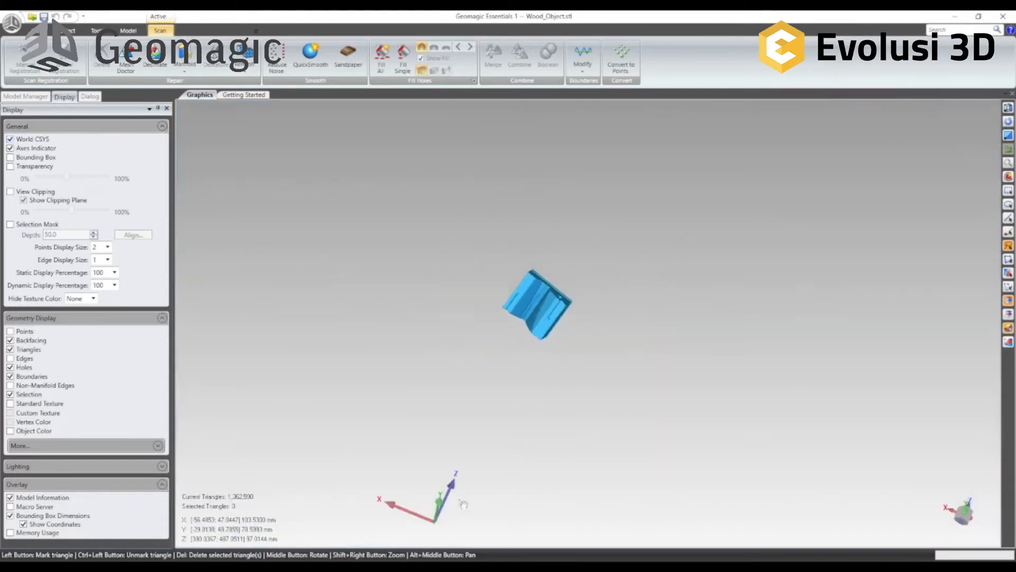
middle_drag(529, 248, 493, 318)
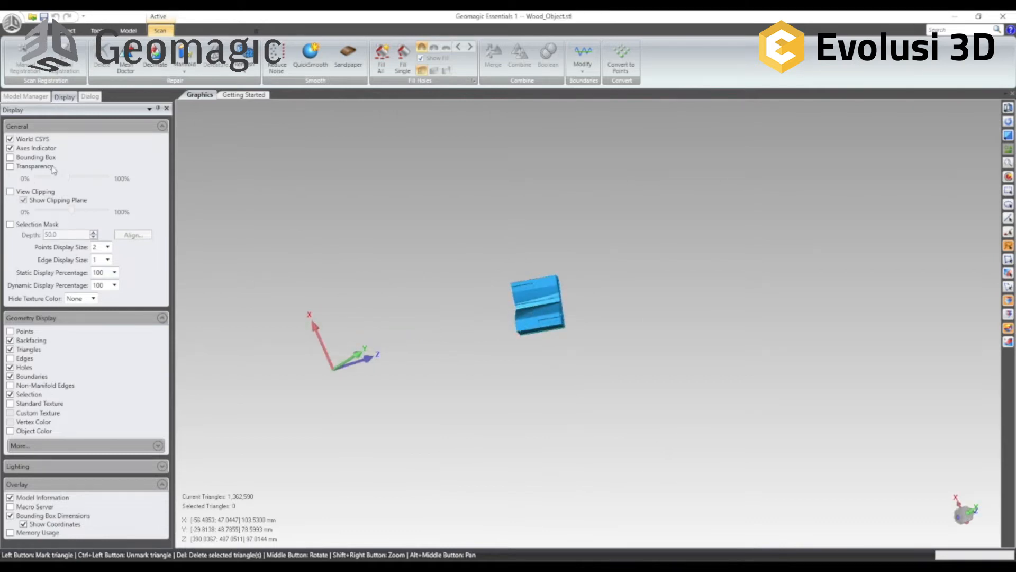
click(10, 139)
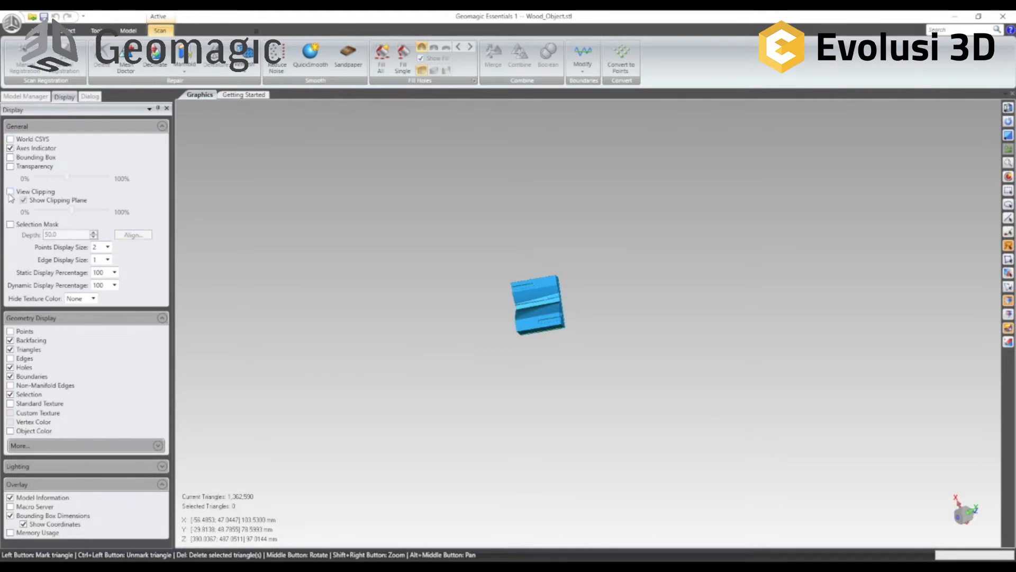
Step: Section the part with View Clipping facing its grooved side, shift the clipping plane slightly towards 0%, and switch clipping off
scroll(514, 314, up, 3)
scroll(567, 304, up, 2)
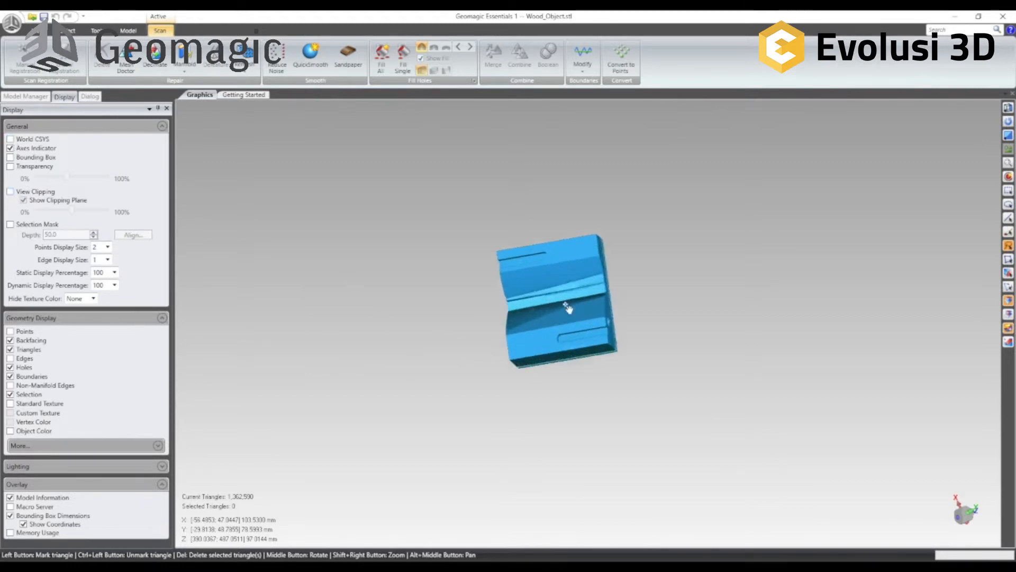
middle_drag(547, 195, 562, 218)
scroll(557, 244, up, 2)
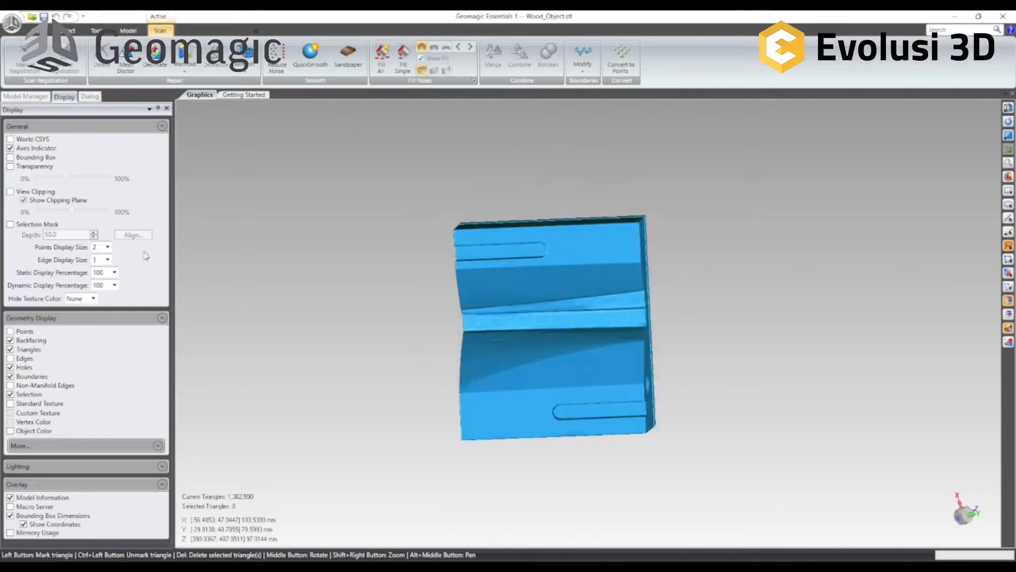
click(10, 192)
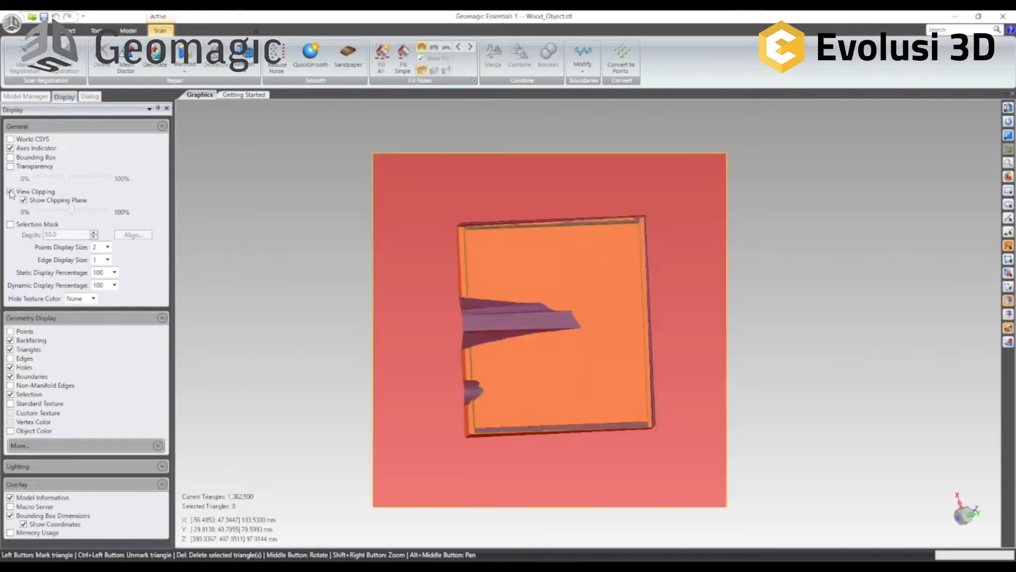
middle_drag(313, 292, 352, 295)
middle_drag(492, 341, 552, 344)
scroll(552, 344, down, 1)
mouse_move(73, 213)
mouse_down()
mouse_move(82, 213)
mouse_move(67, 211)
mouse_up()
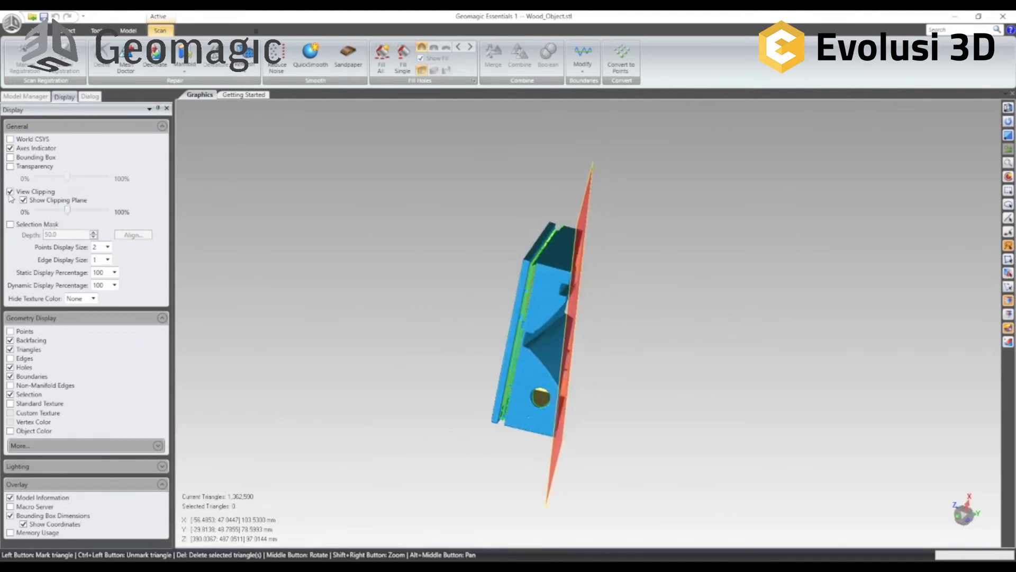
click(10, 191)
Step: Section the part with View Clipping from its end profile, adjust the clipping plane, and switch clipping off
middle_drag(510, 402, 543, 367)
click(10, 192)
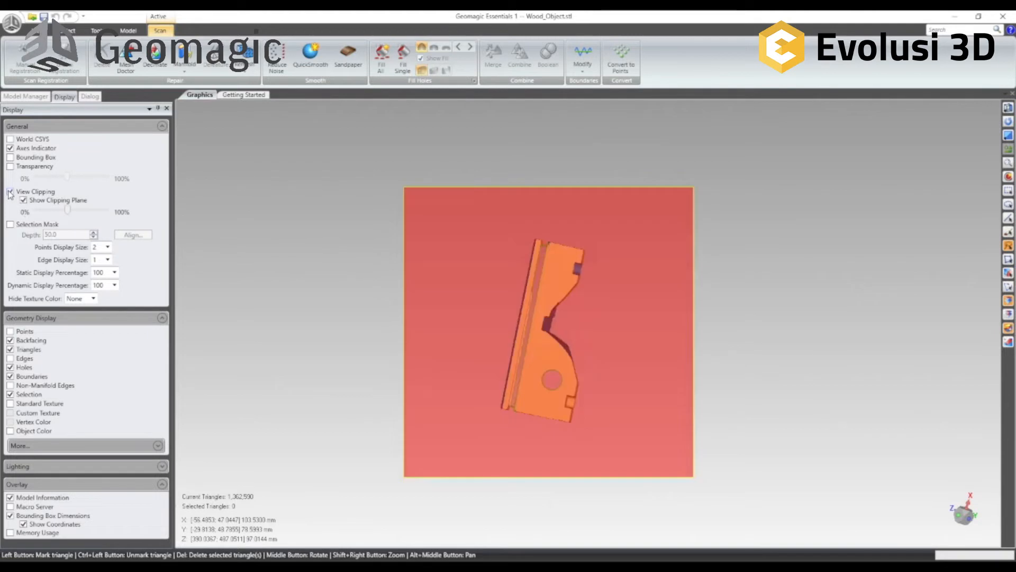
middle_drag(349, 285, 547, 334)
drag(68, 210, 68, 211)
middle_drag(619, 284, 582, 222)
click(10, 191)
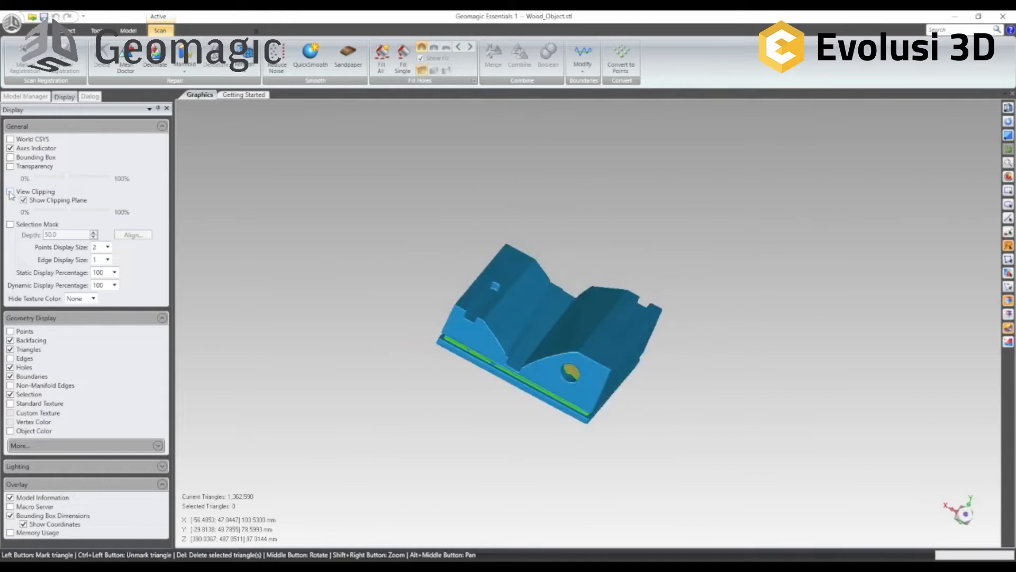
Step: Preview the part with Transparency enabled, raise the transparency level slightly, and return it to opaque display
click(10, 166)
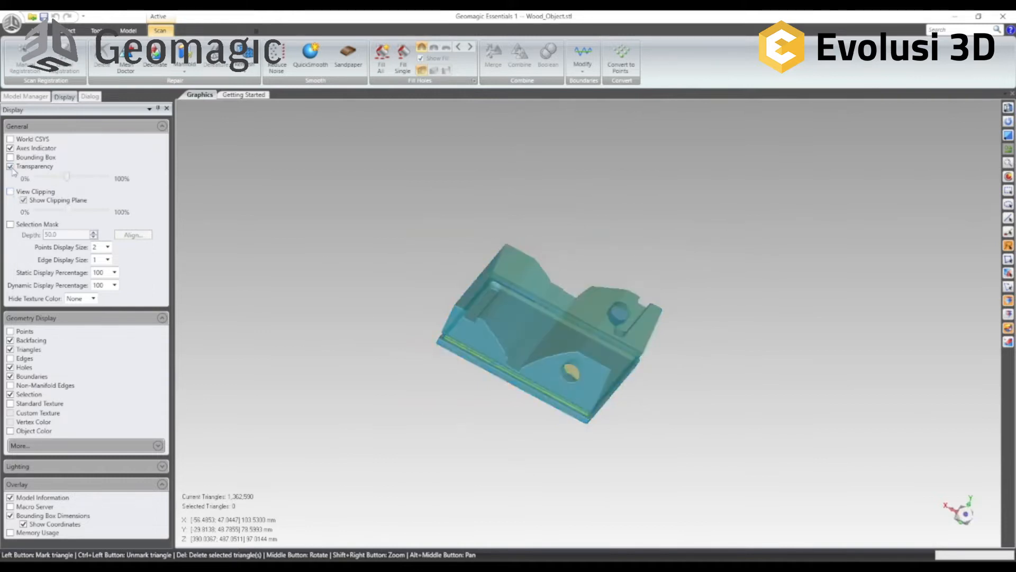
mouse_move(71, 179)
mouse_down()
mouse_move(101, 179)
mouse_move(33, 179)
mouse_move(72, 179)
mouse_up()
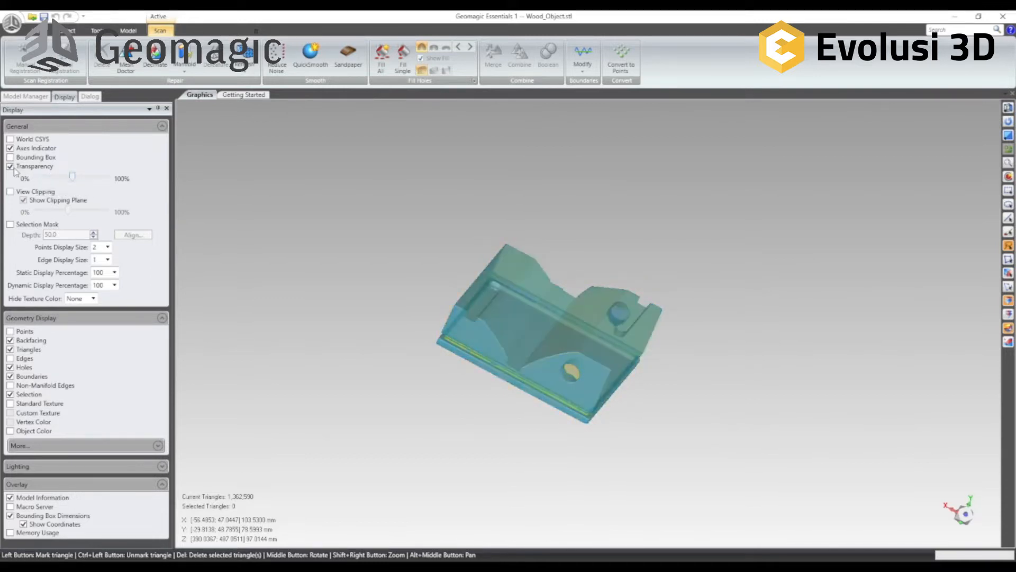
click(11, 166)
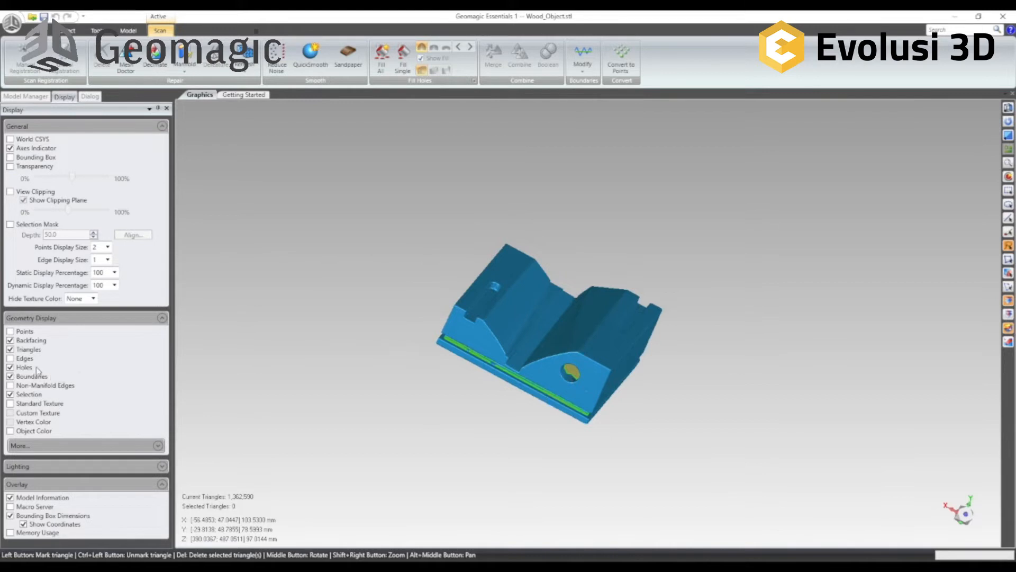
Step: Display the triangle edges, examine the mesh density on the part's end face, and hide the edges again
click(10, 358)
scroll(547, 358, up, 10)
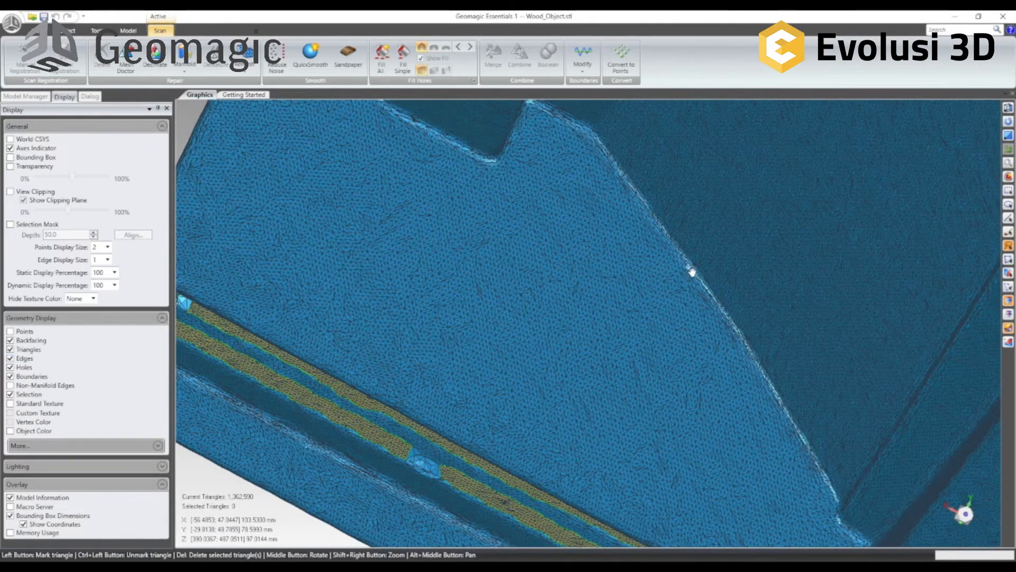
scroll(688, 269, down, 4)
middle_drag(684, 267, 386, 236)
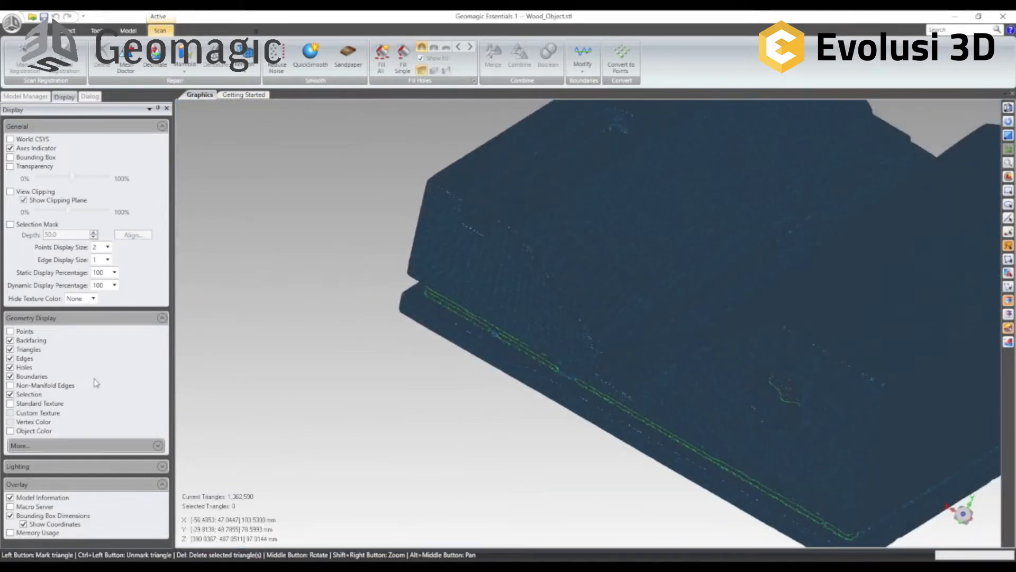
click(10, 366)
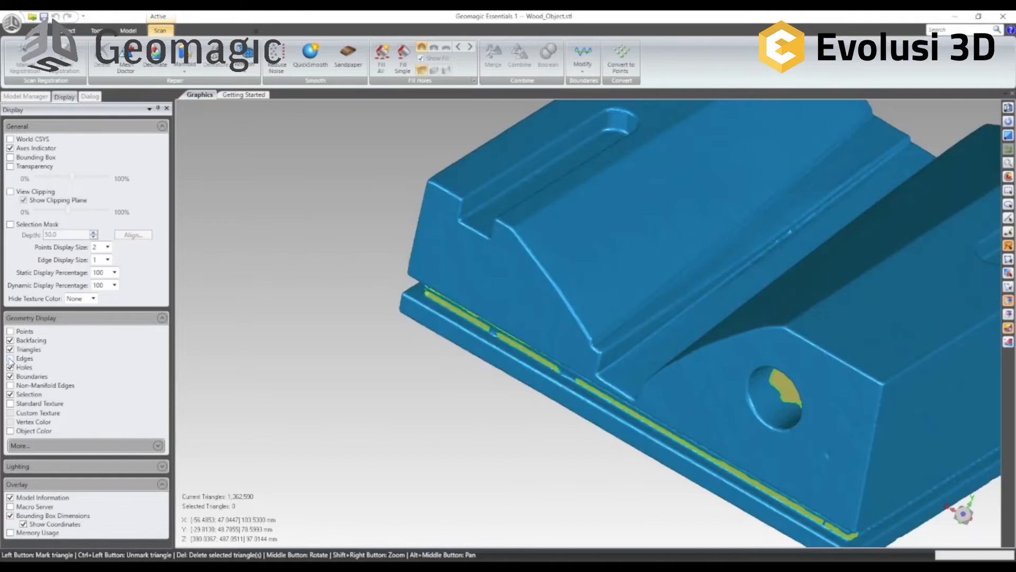
Step: Decimate the Wood_Object mesh by triangle count, reducing it to 50 percent
click(23, 98)
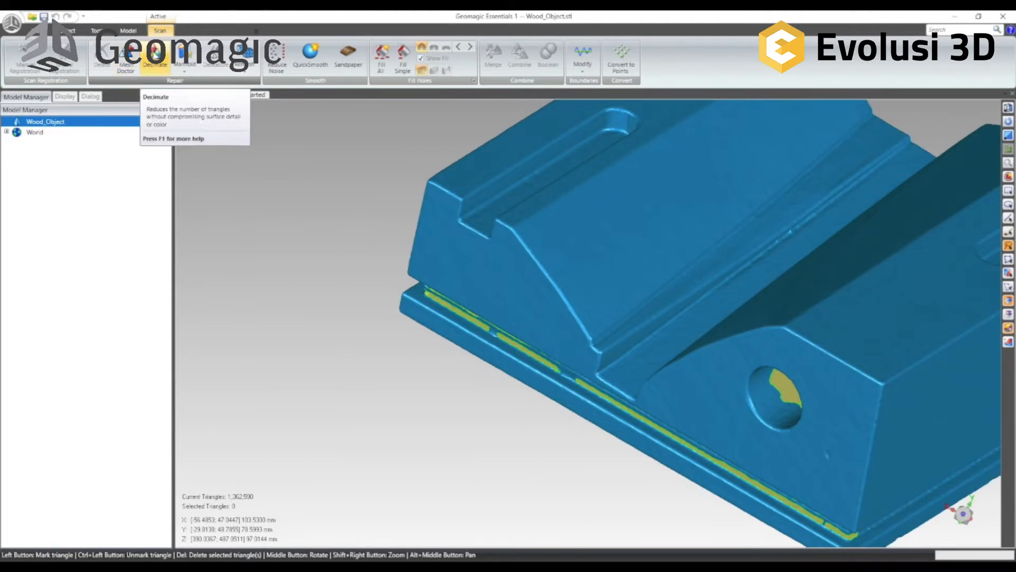
click(154, 53)
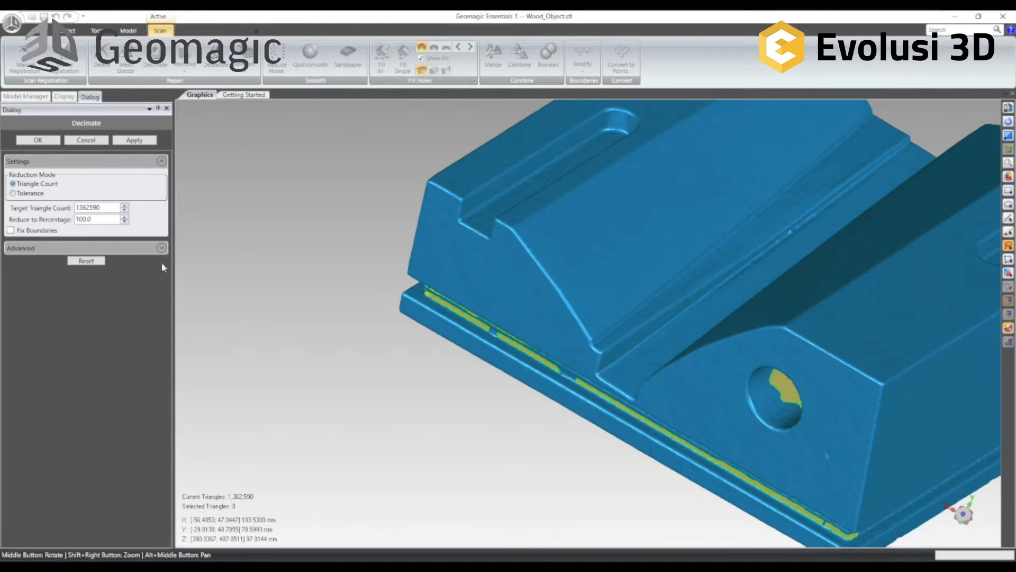
click(123, 222)
click(124, 222)
click(124, 222)
click(136, 140)
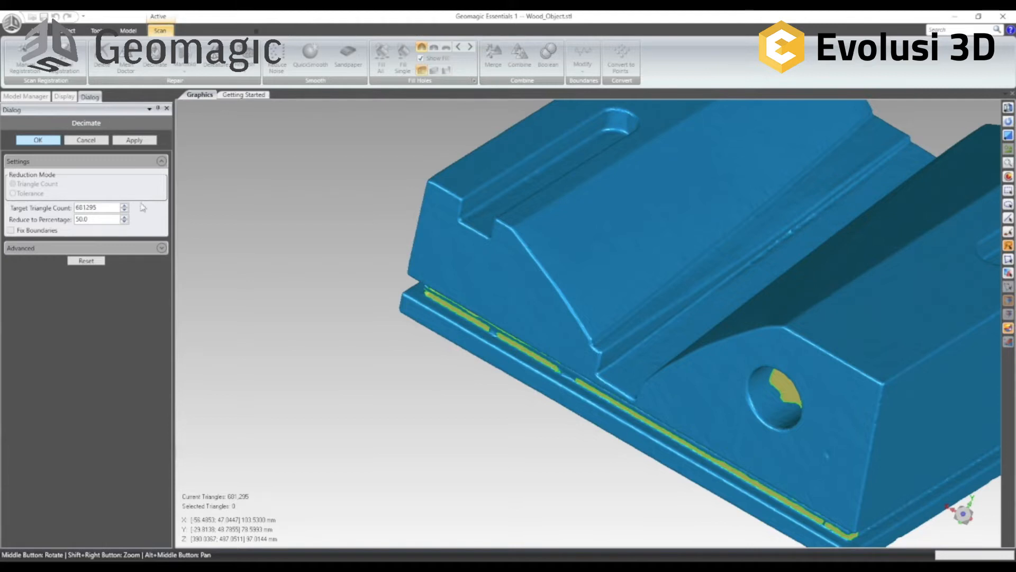
Step: Close the Decimate operation and turn on the Edges display for the reduced mesh
scroll(491, 352, down, 2)
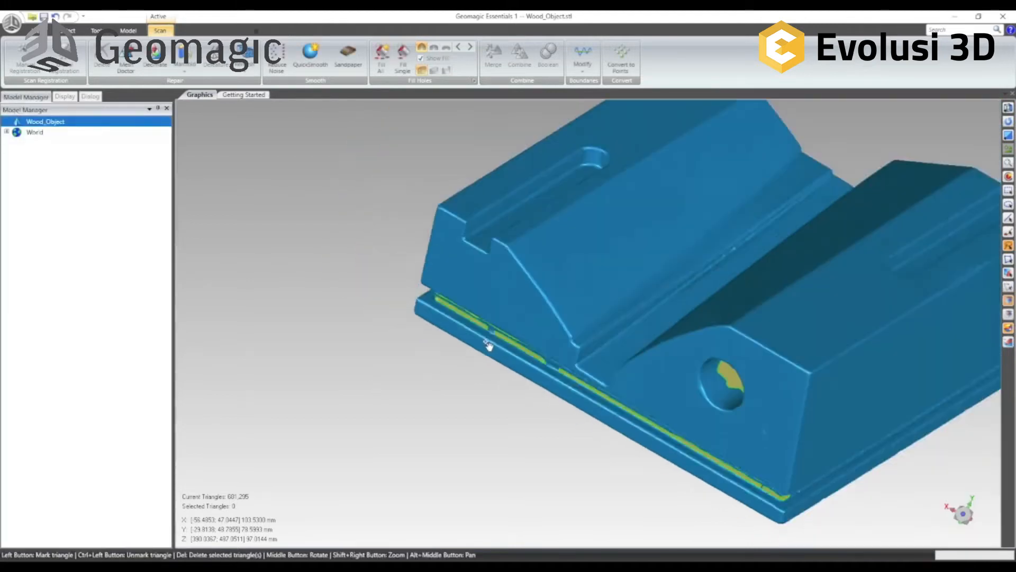
scroll(488, 345, down, 2)
middle_drag(488, 345, 720, 184)
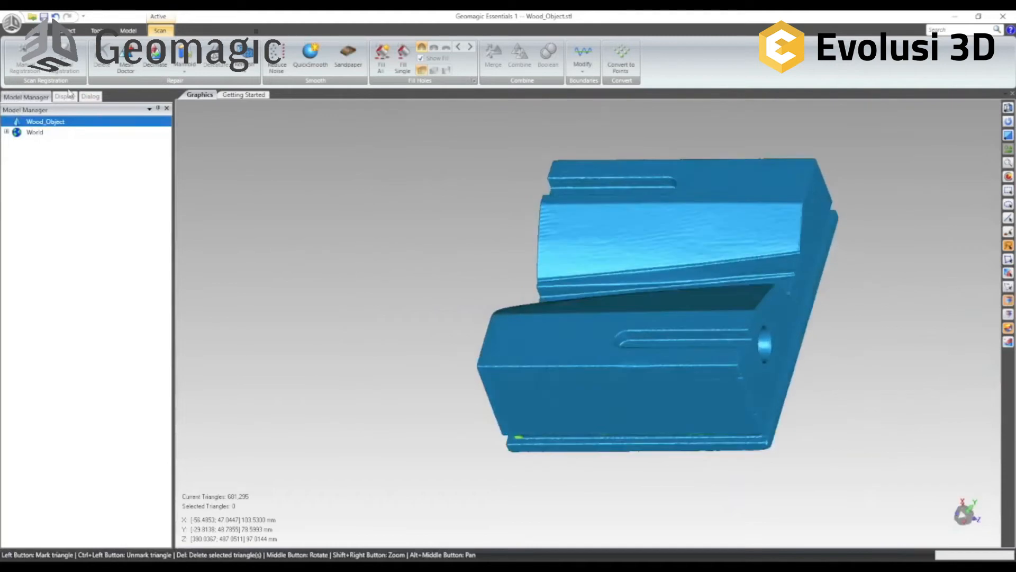
click(67, 98)
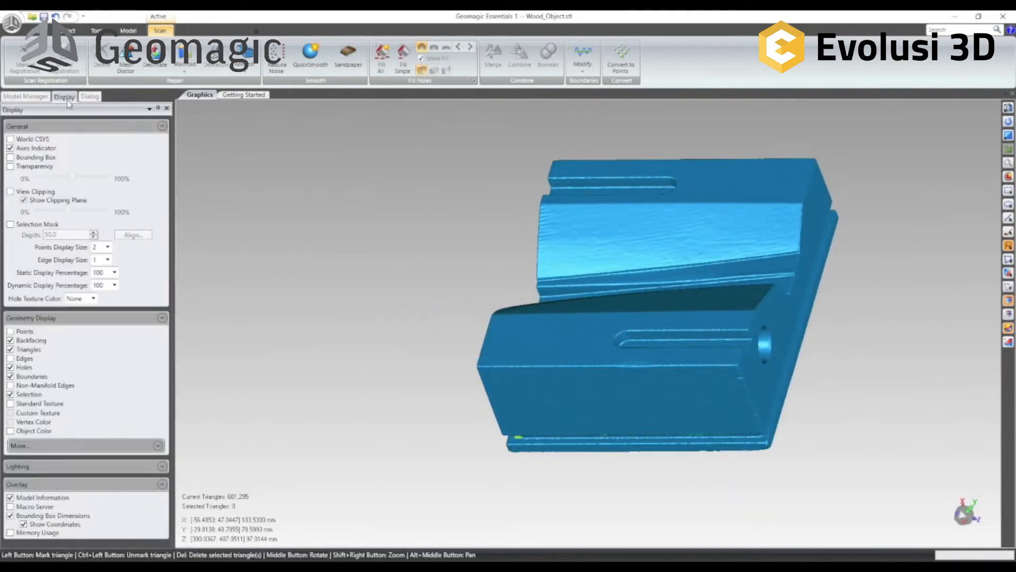
click(10, 359)
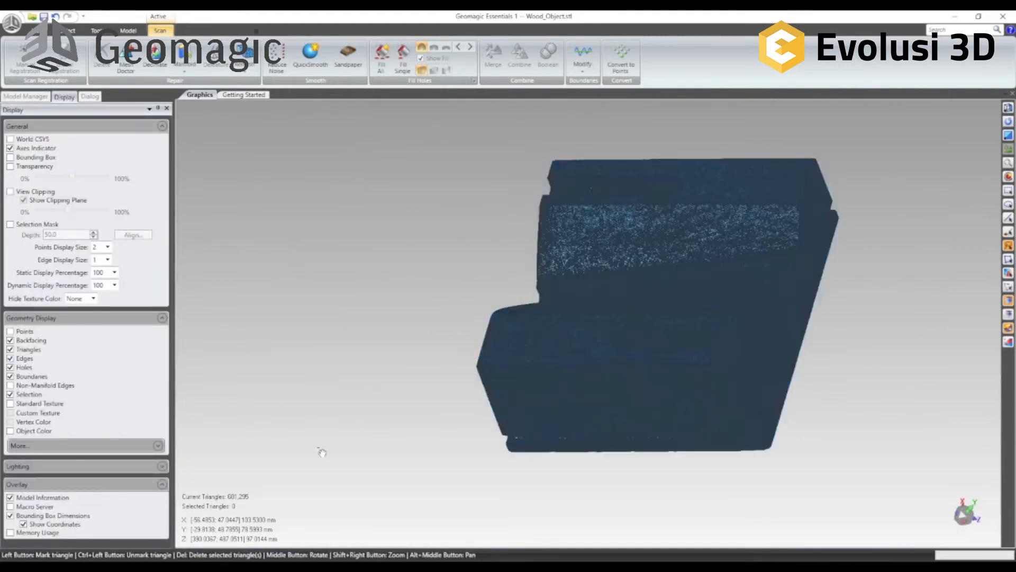
Step: Examine the triangle sizes of the decimated mesh on the flat faces, along the edges, and beside the side groove's holes
scroll(587, 222, up, 5)
scroll(632, 206, up, 1)
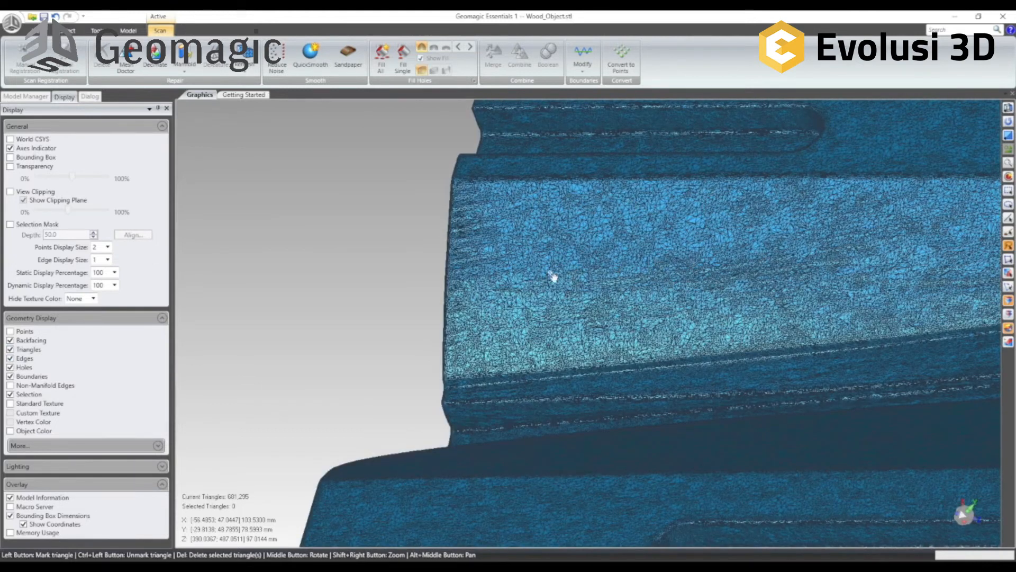
middle_drag(367, 284, 474, 267)
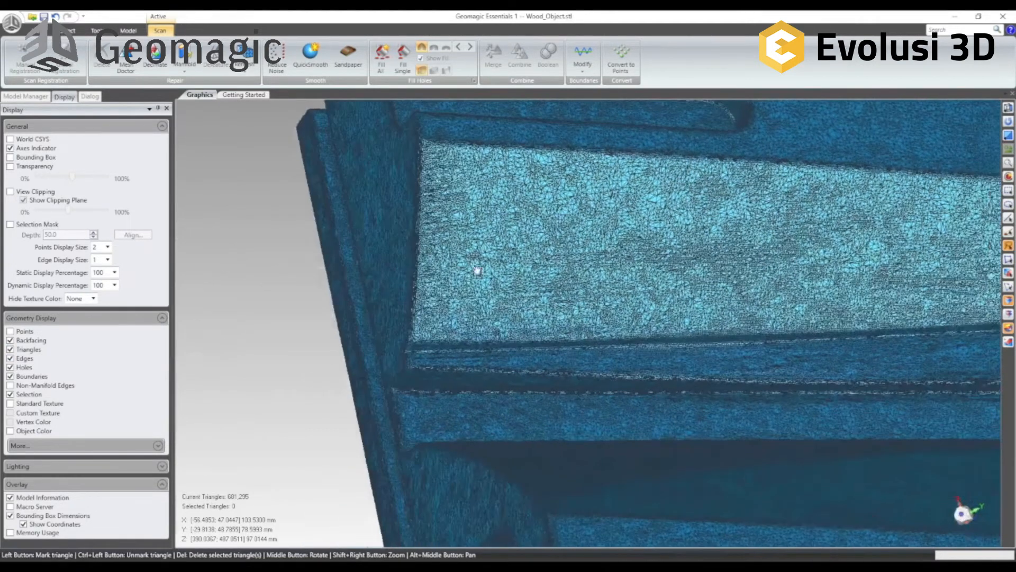
scroll(337, 268, down, 3)
scroll(365, 270, up, 5)
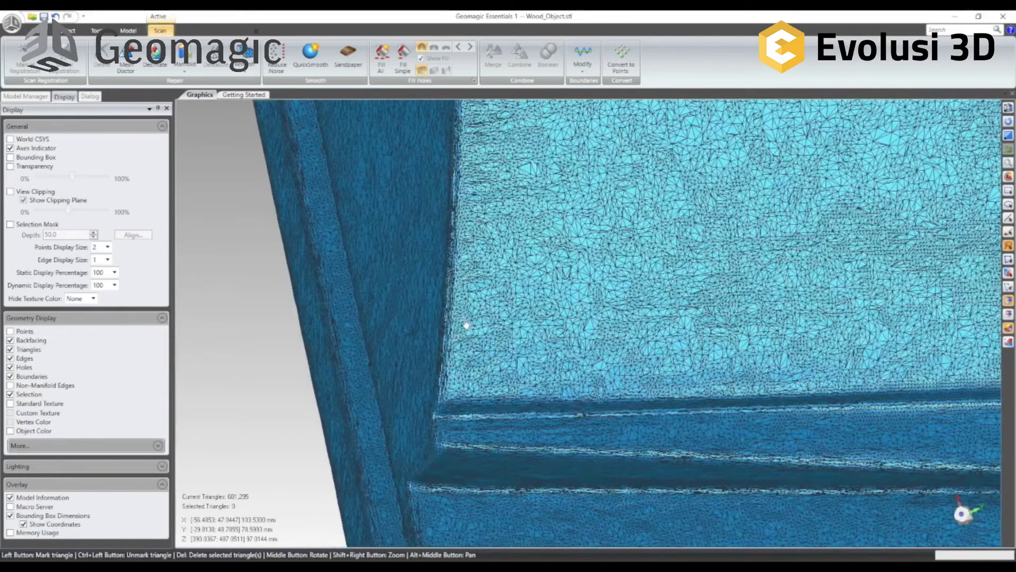
scroll(353, 276, up, 2)
middle_drag(353, 276, 680, 256)
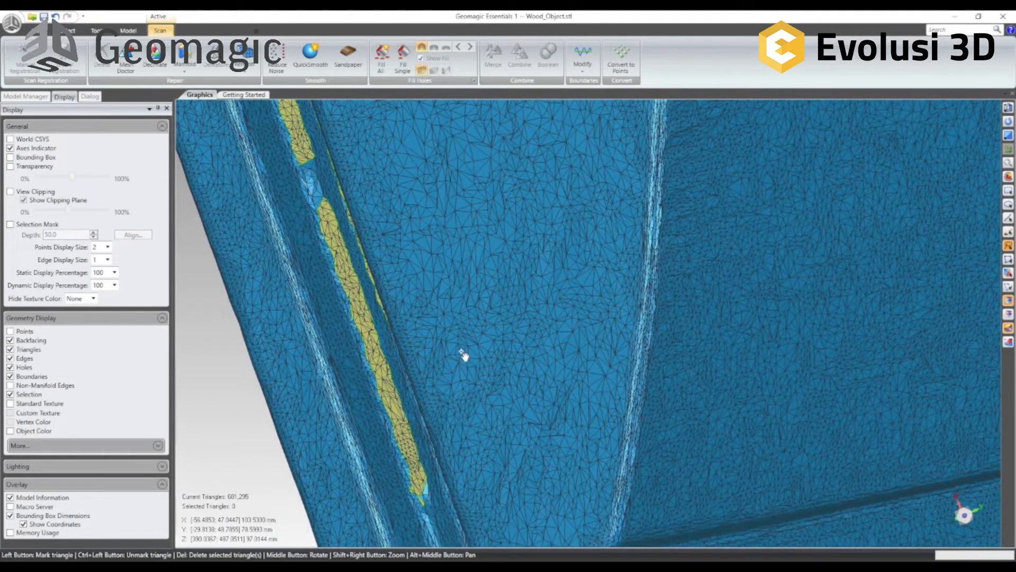
middle_drag(542, 399, 550, 392)
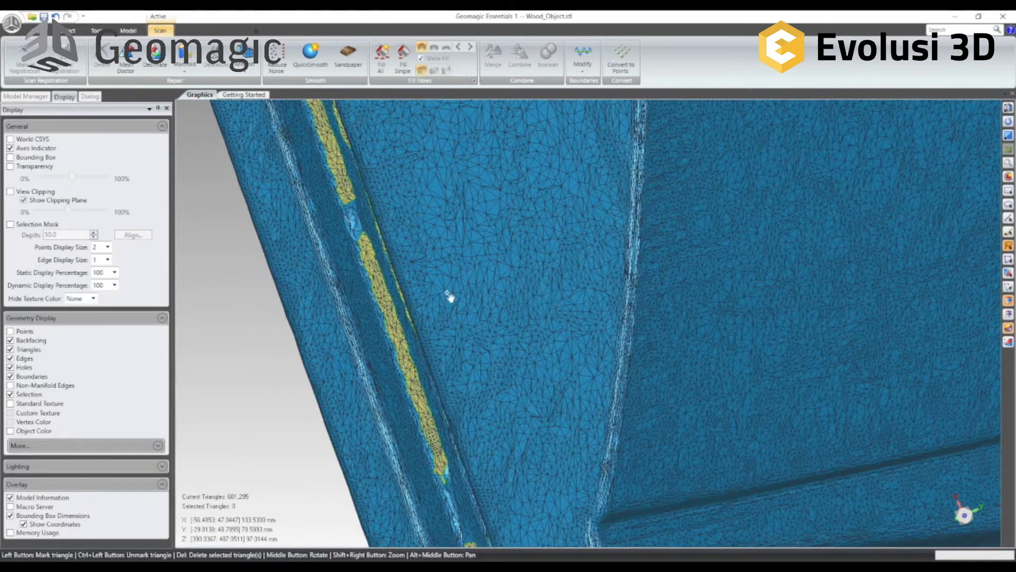
Step: Hide the triangle edges of the Wood_Object mesh so only the shaded part is displayed
scroll(445, 318, down, 2)
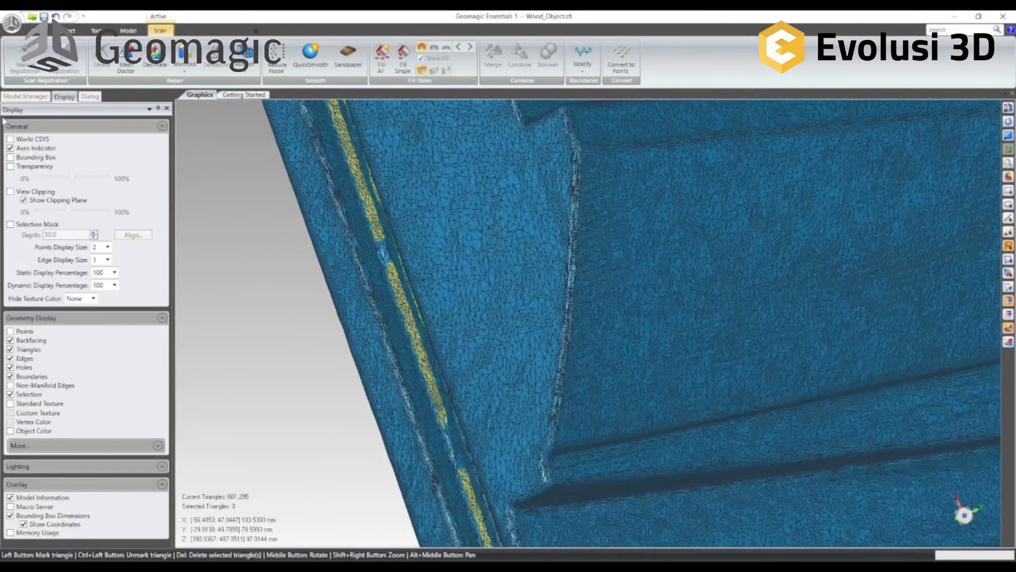
click(29, 97)
middle_drag(472, 265, 490, 283)
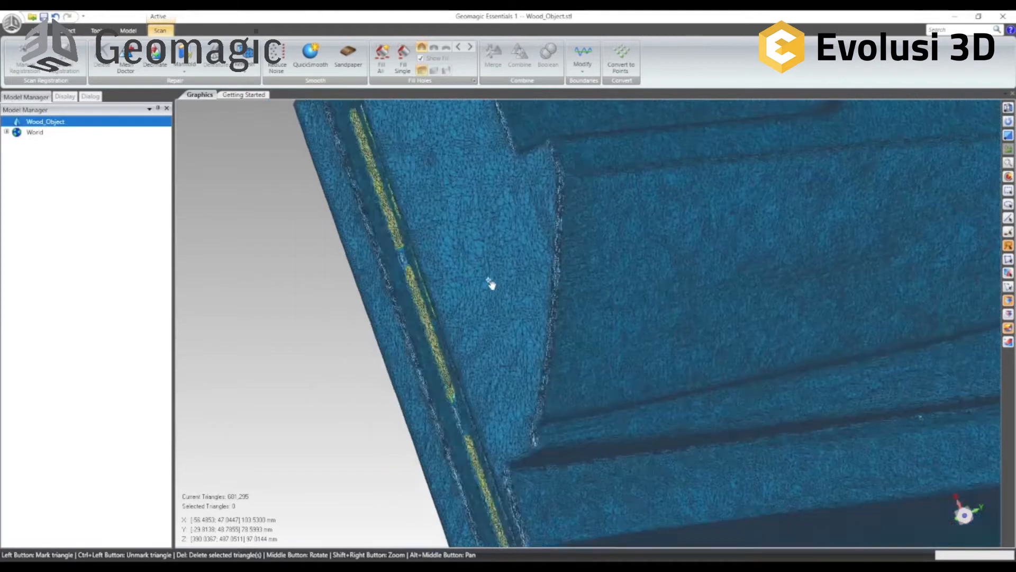
scroll(490, 283, down, 3)
click(64, 96)
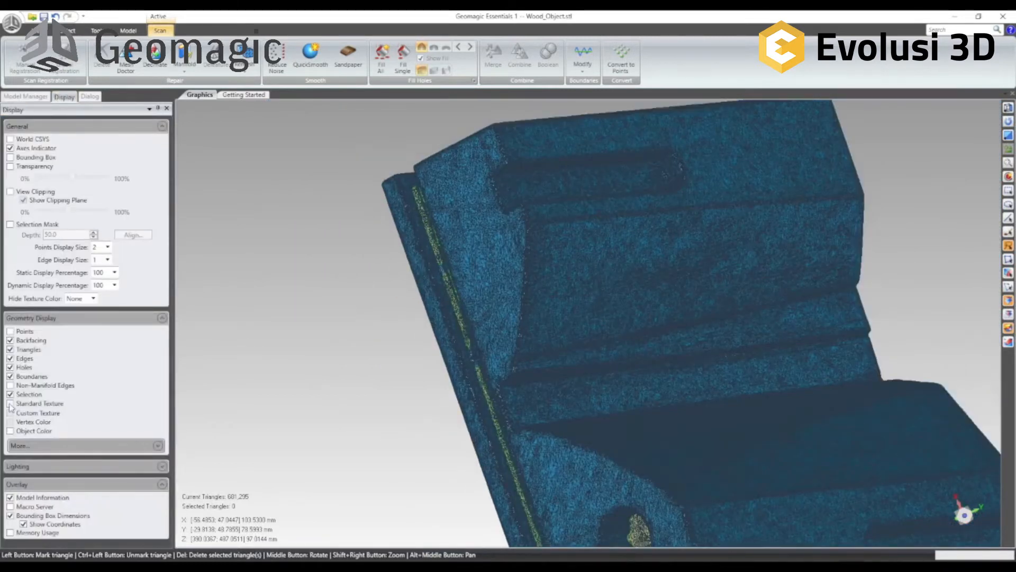
click(10, 358)
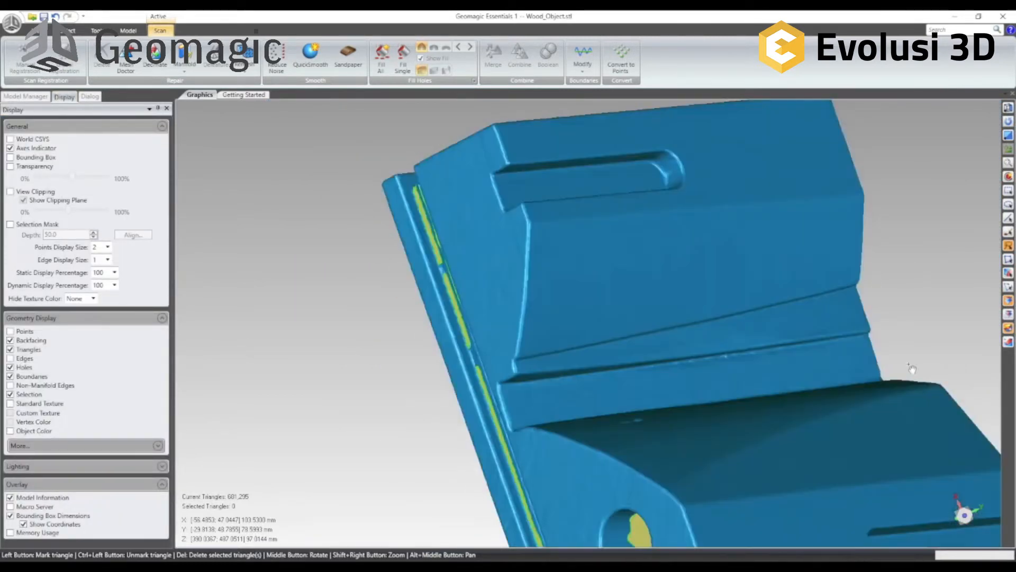
scroll(794, 349, up, 3)
scroll(789, 333, down, 5)
middle_drag(761, 316, 504, 331)
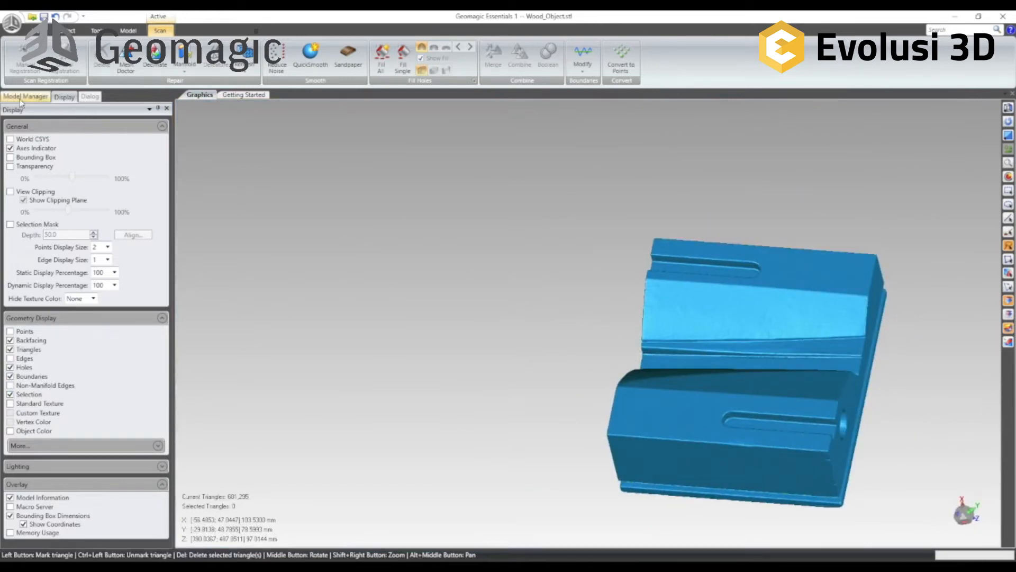
Step: Bring up the modeling tools and review the creation methods offered for features such as planes, cones and spheres
click(25, 97)
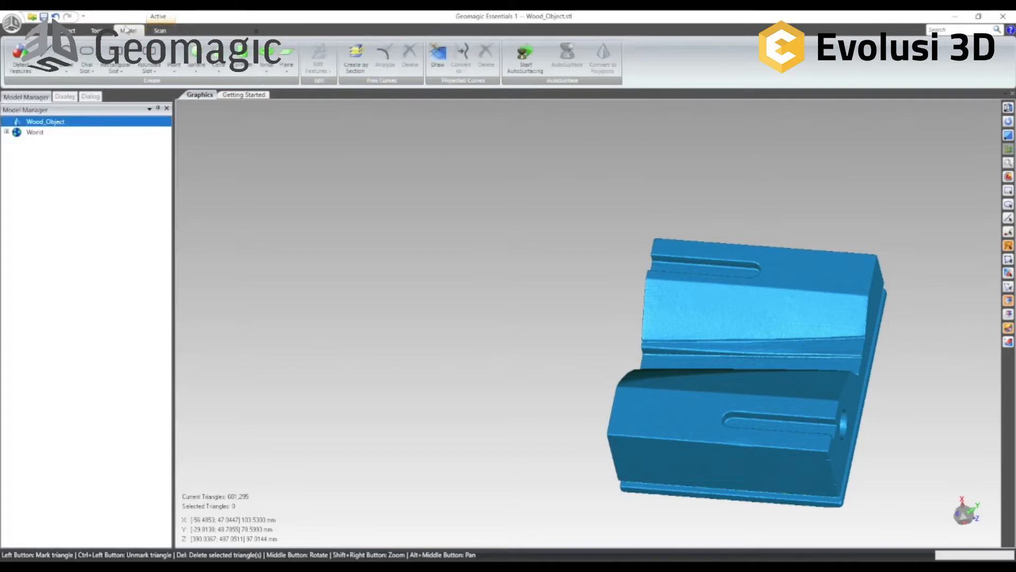
click(97, 30)
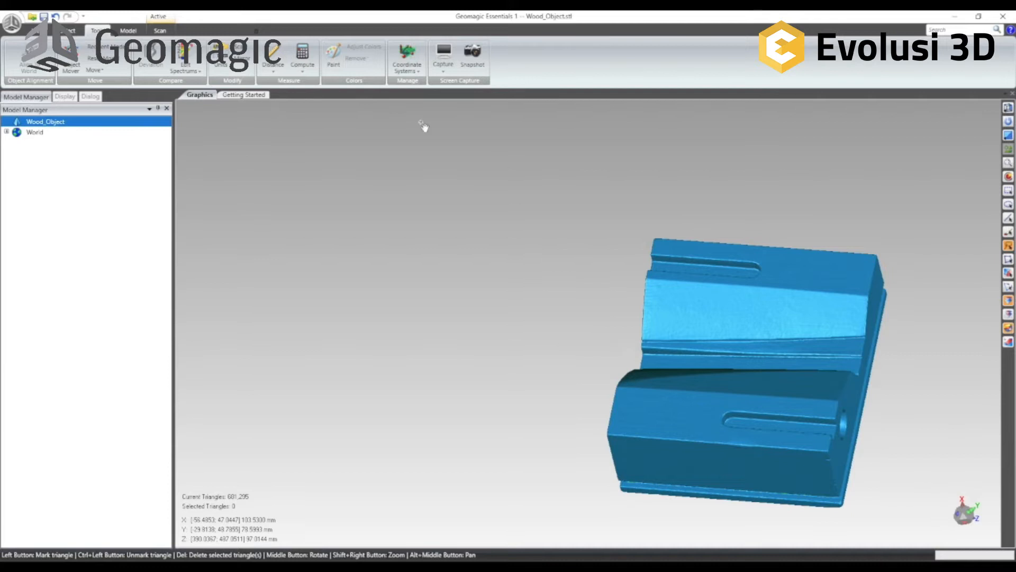
click(128, 31)
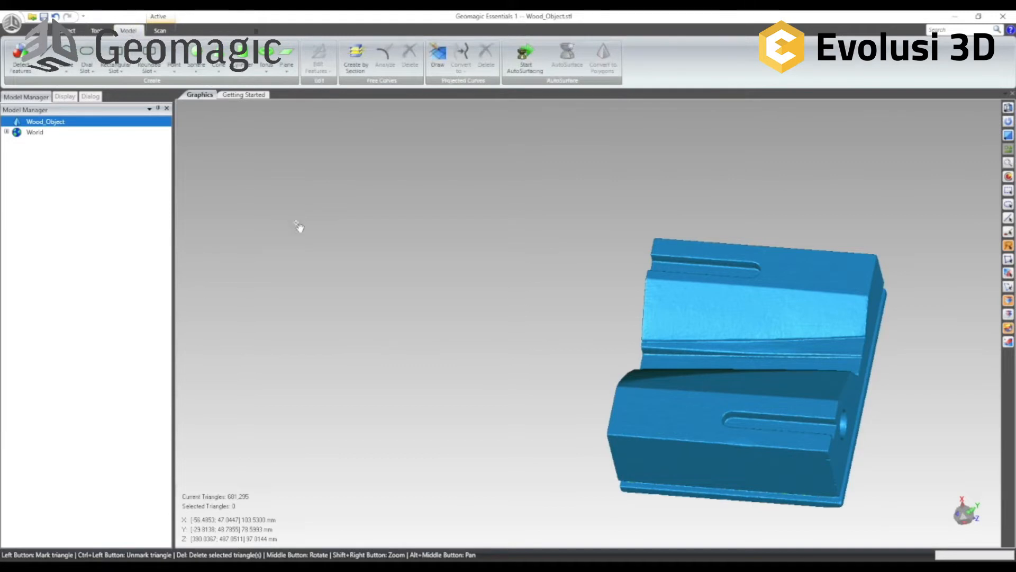
scroll(651, 339, up, 2)
scroll(223, 231, down, 5)
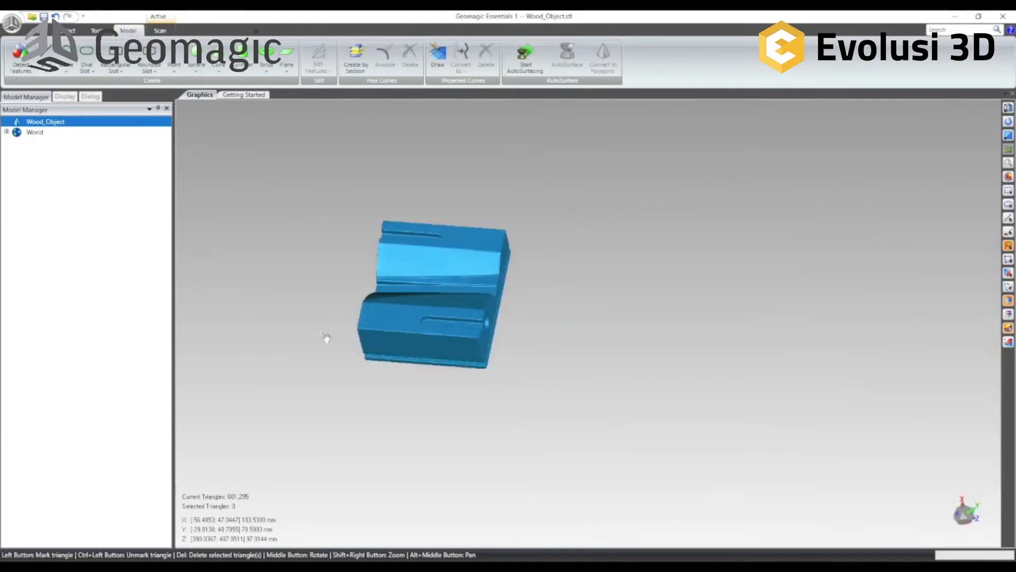
scroll(414, 324, up, 2)
scroll(364, 253, up, 2)
middle_drag(318, 425, 469, 324)
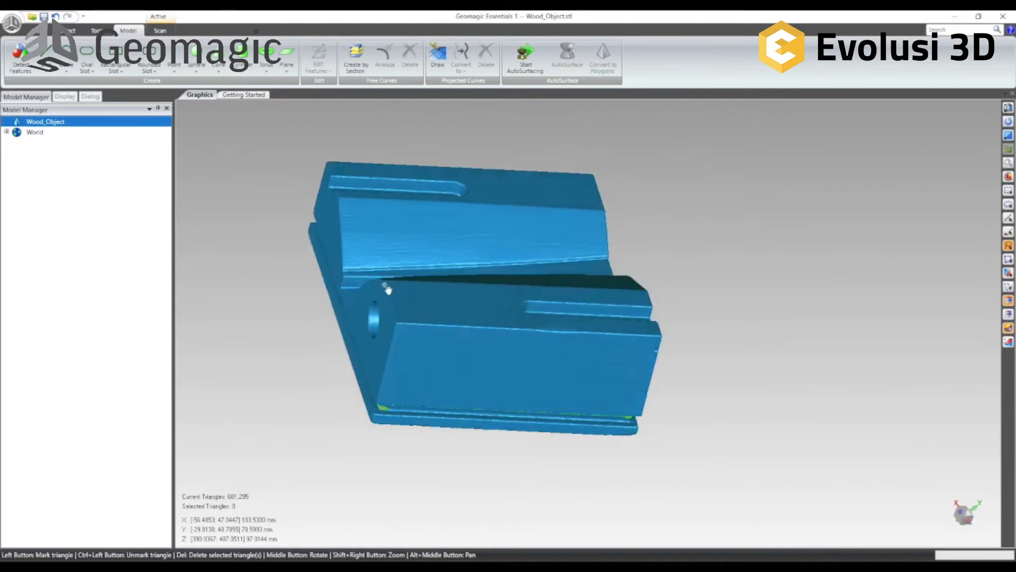
click(287, 68)
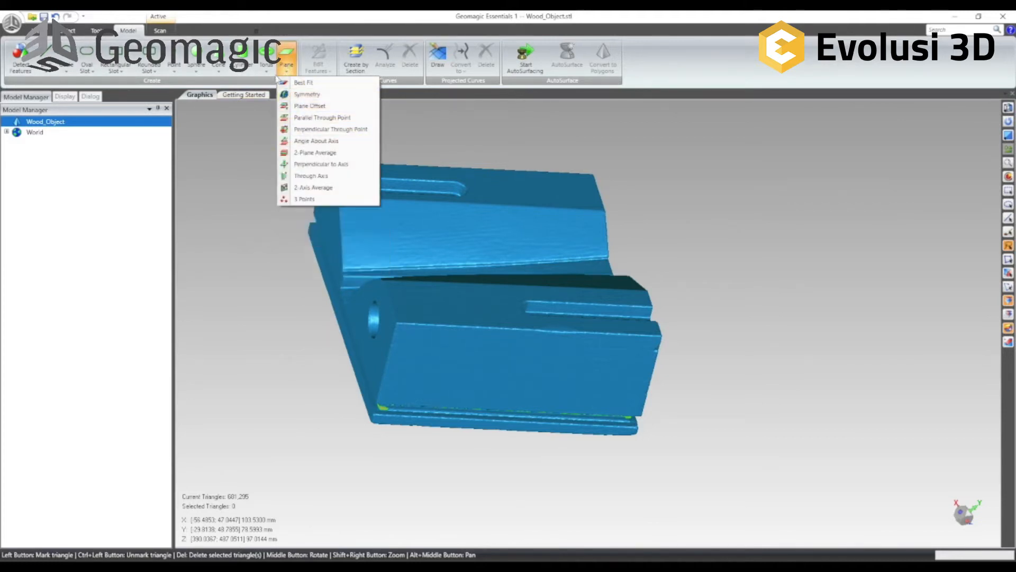
click(245, 68)
click(268, 55)
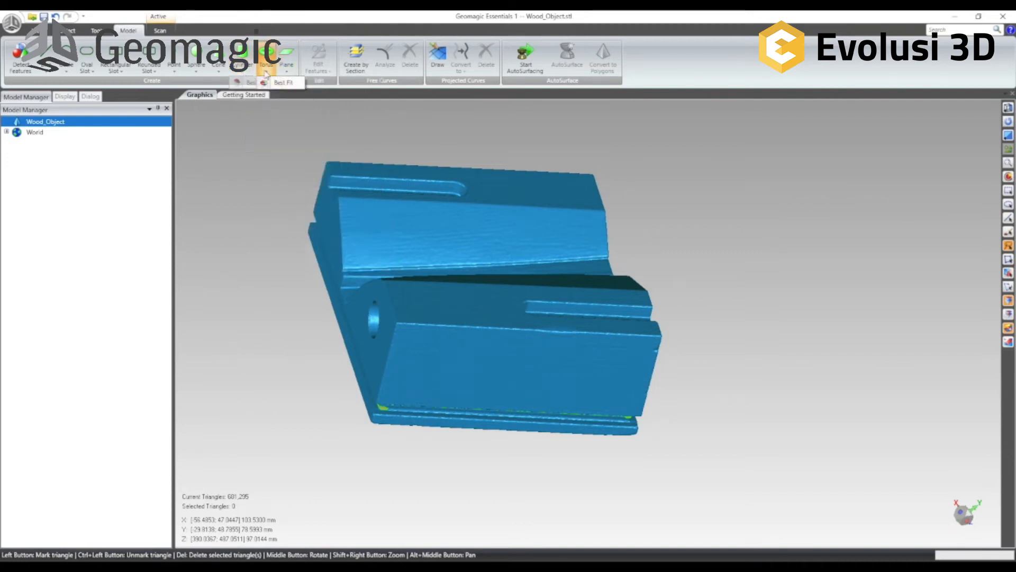
click(218, 68)
click(195, 72)
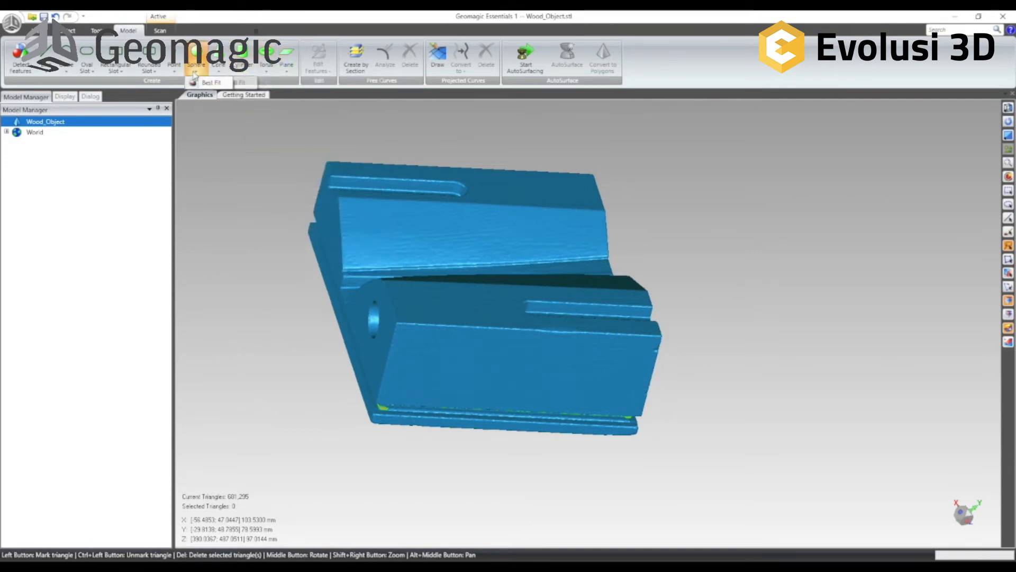
Step: Start creating a Best Fit plane with the part's flat base face in view
click(285, 74)
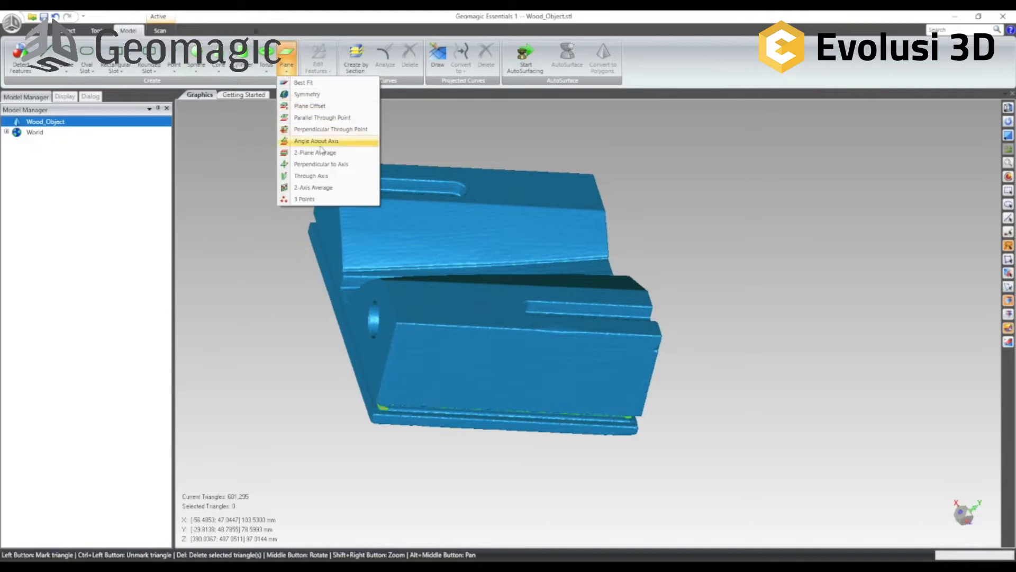
click(309, 83)
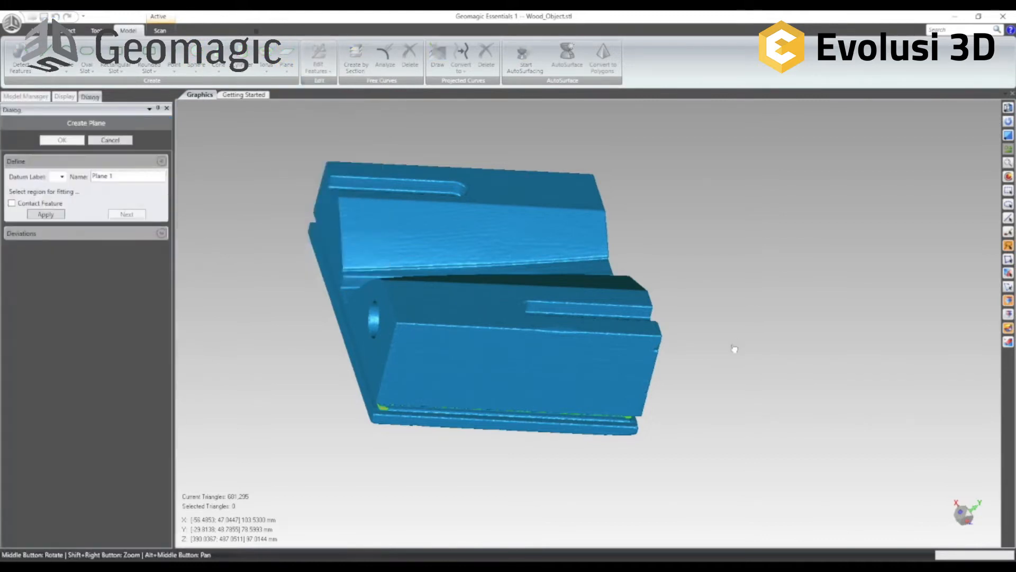
middle_drag(498, 452, 422, 65)
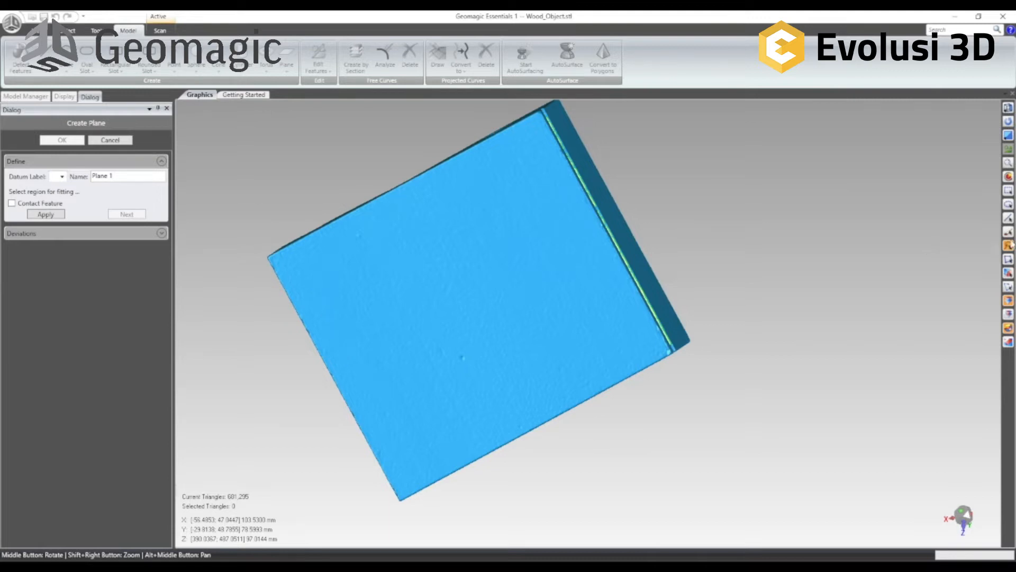
Step: Try selecting a rectangular region of the flat base face, and deselect it again
click(1009, 191)
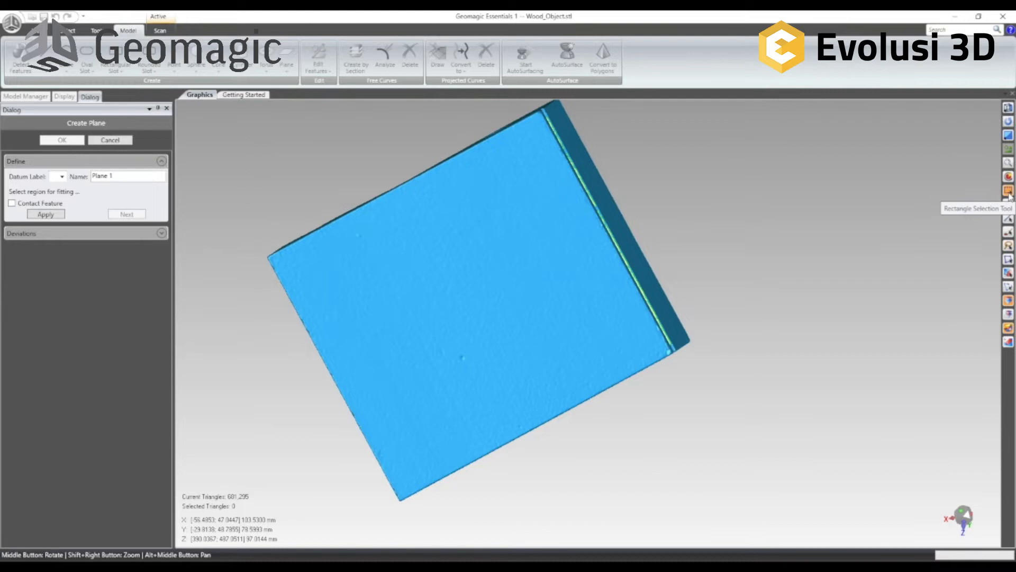
middle_drag(719, 152, 519, 294)
drag(327, 174, 560, 347)
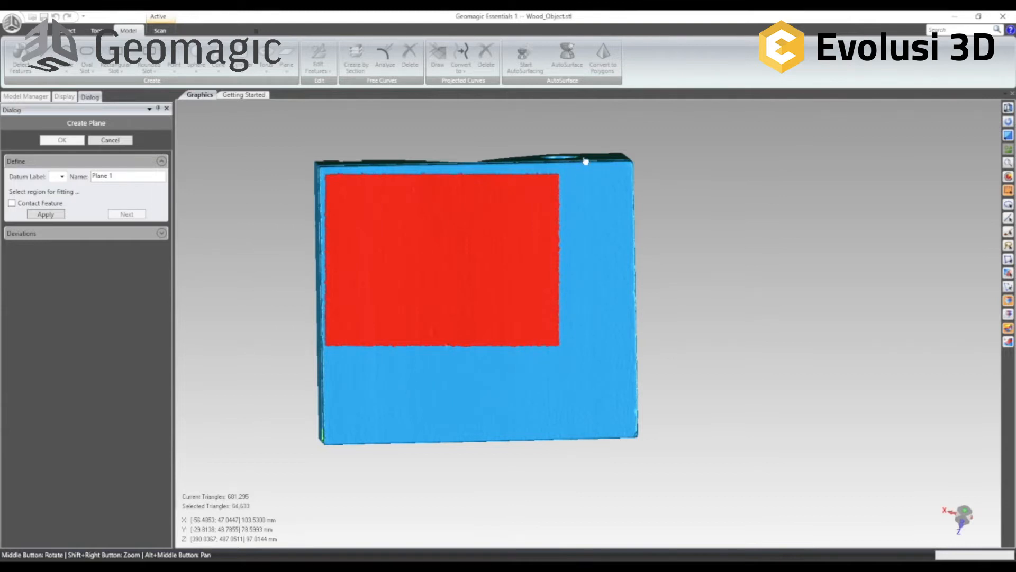
drag(583, 155, 299, 368)
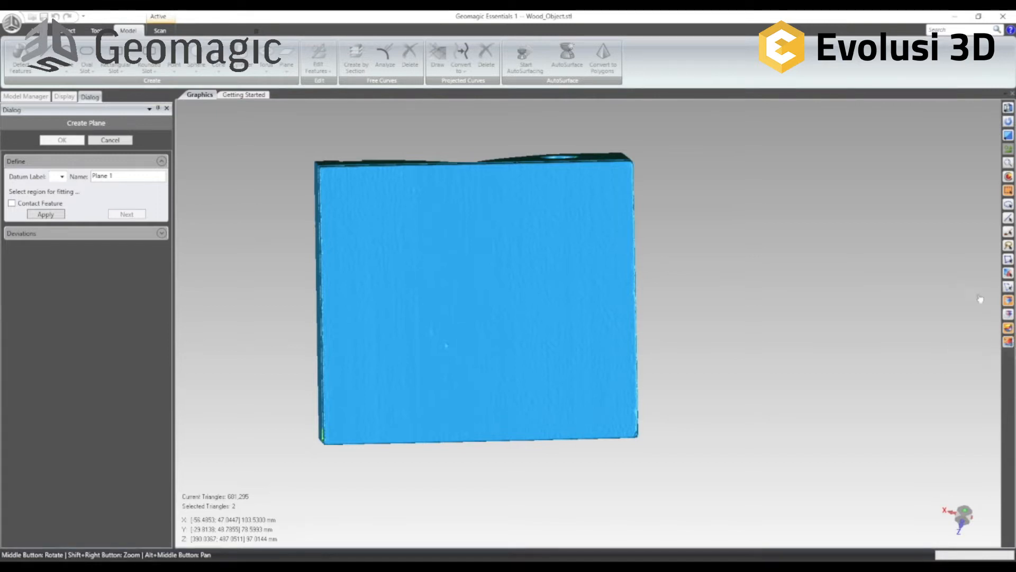
Step: Select the entire flat base face as the fitting region and fit Plane 1 to it
click(1008, 231)
click(480, 229)
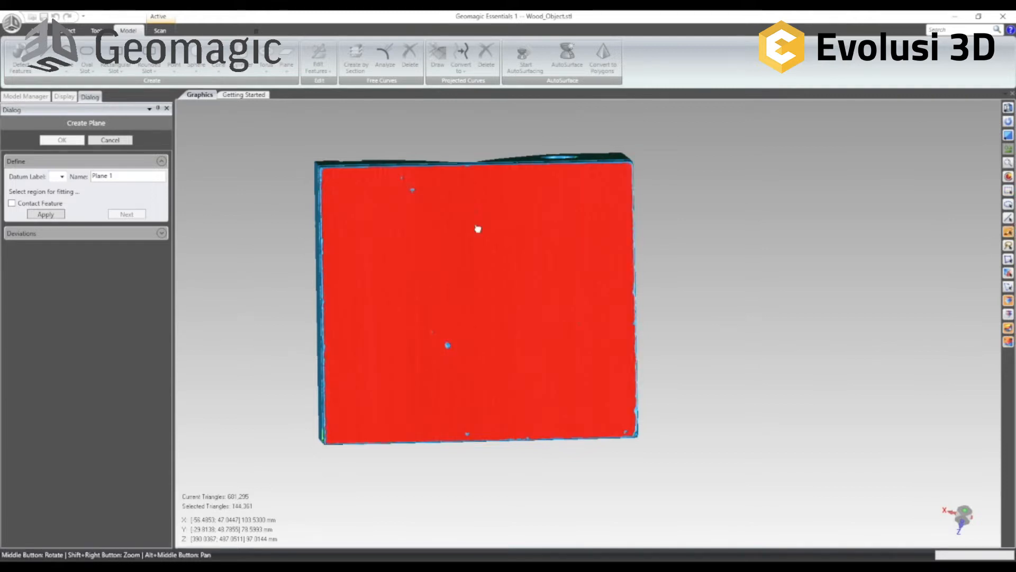
middle_drag(258, 165, 423, 288)
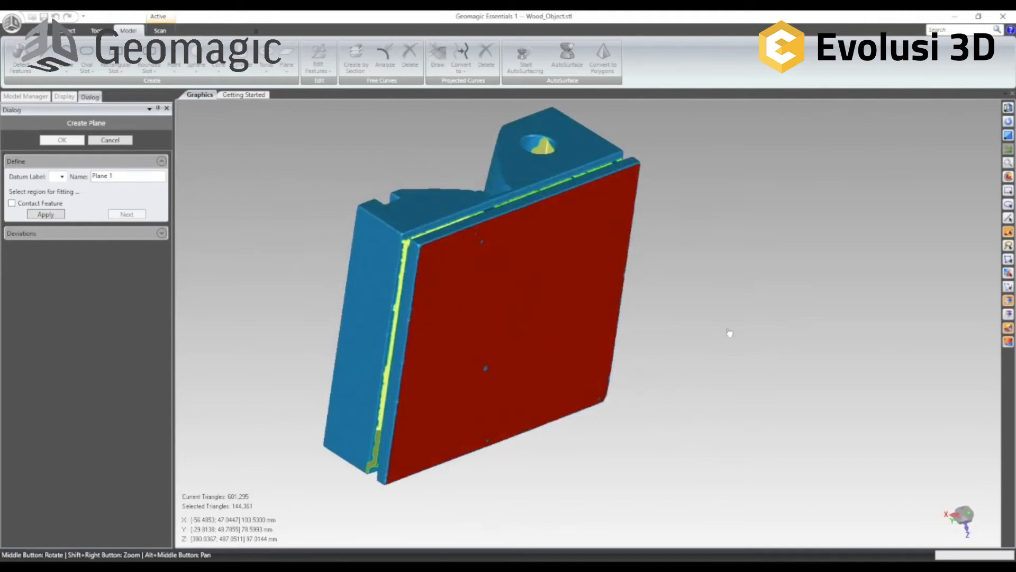
middle_drag(674, 394, 428, 254)
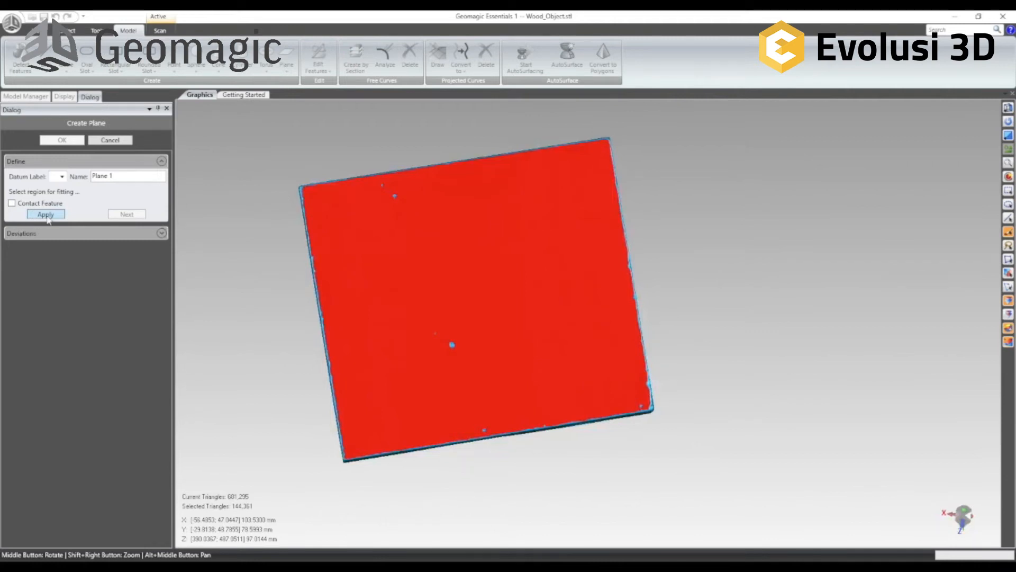
click(46, 214)
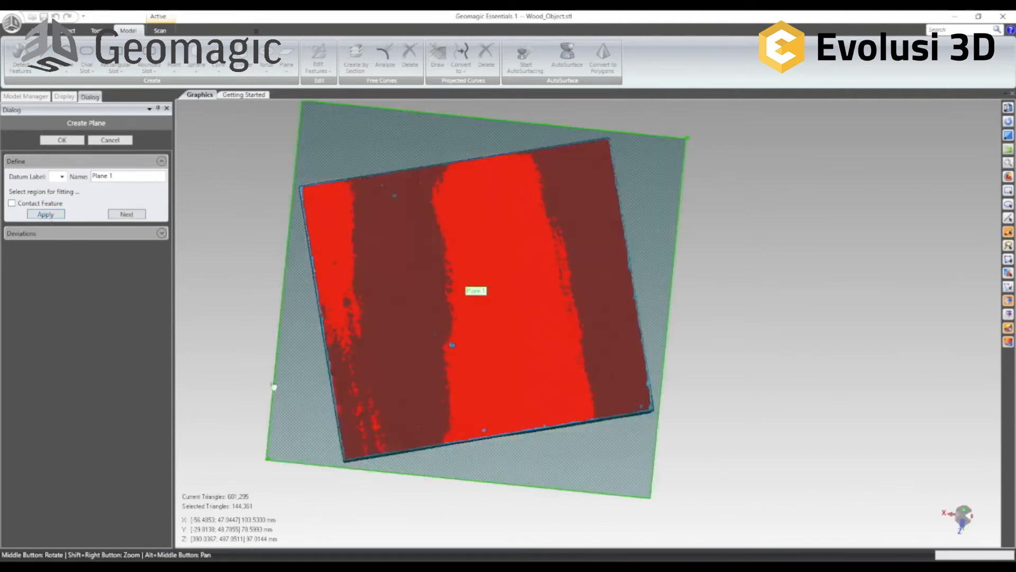
Step: Show the deviations of the fitted plane, comparing the base face with the color map on and off
middle_drag(286, 172, 358, 190)
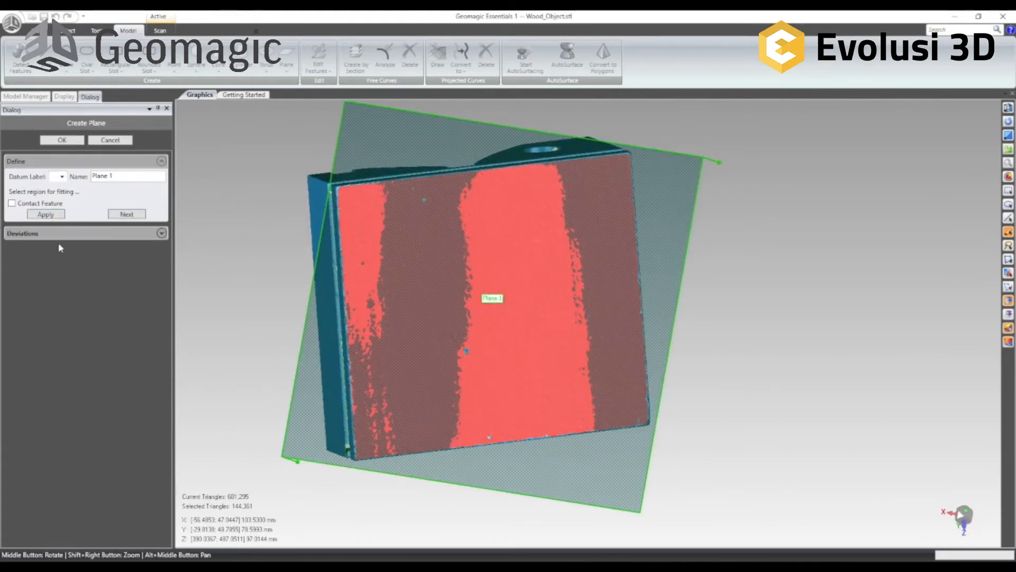
click(161, 233)
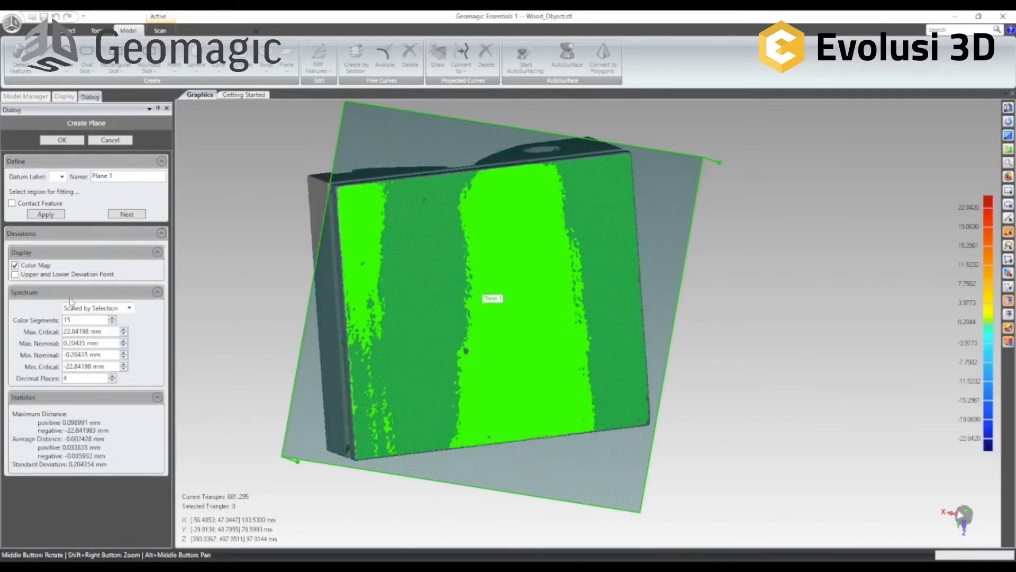
click(15, 265)
click(16, 265)
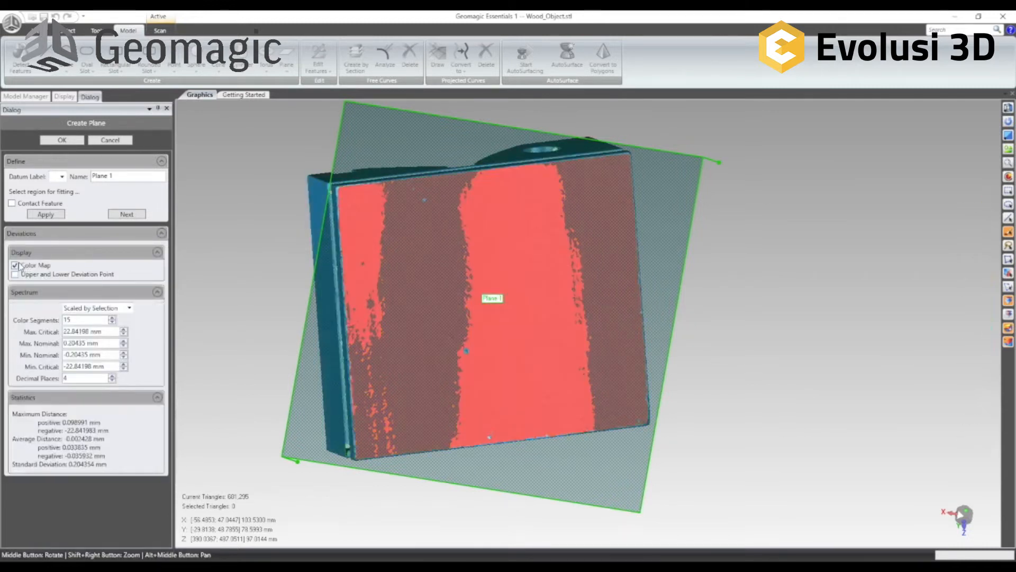
click(15, 265)
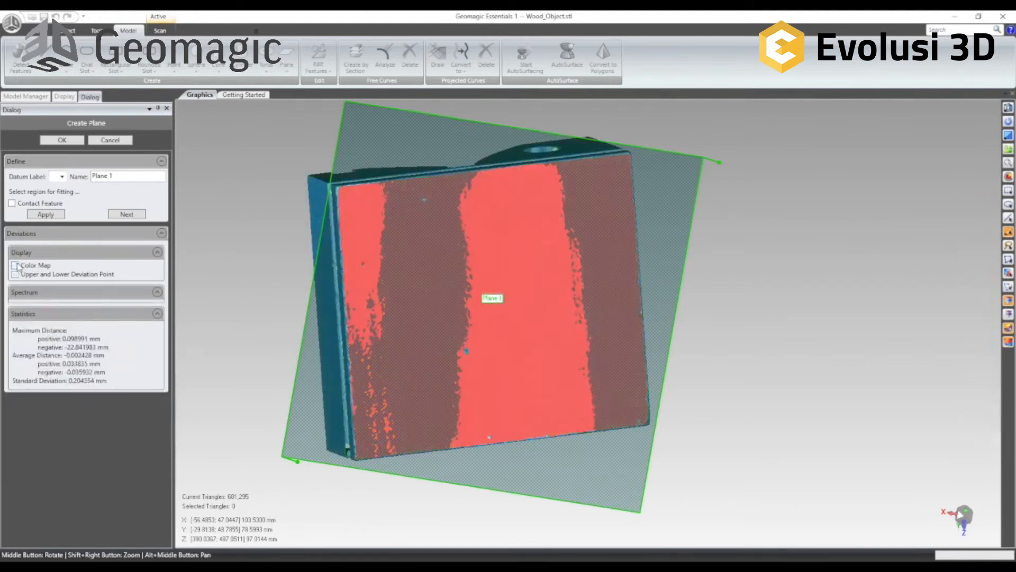
click(15, 265)
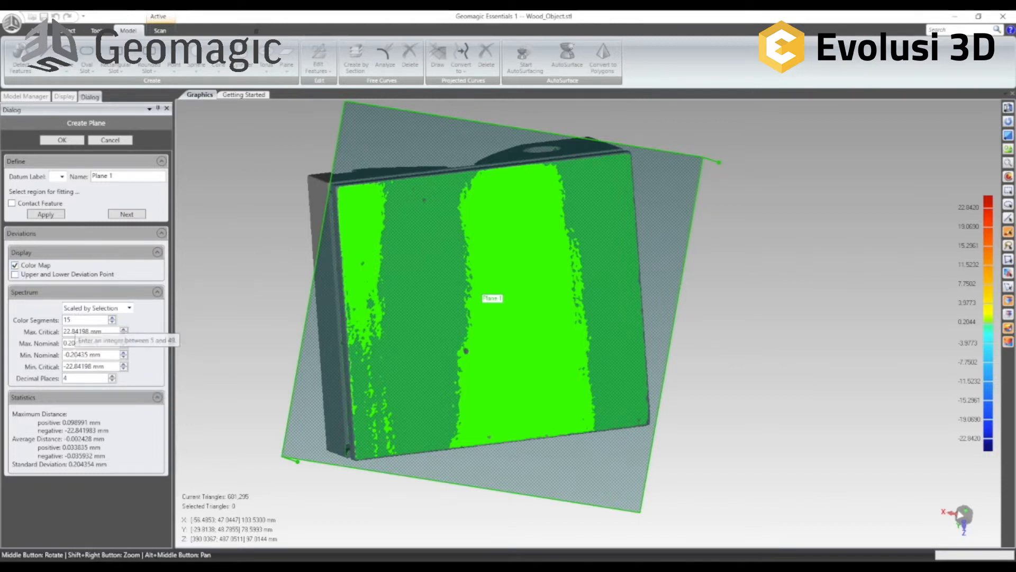
Step: Set the deviation spectrum's Max. Critical to 1.0 mm and Max. Nominal to 0.1 mm, and examine the base face's color map
drag(103, 331, 51, 325)
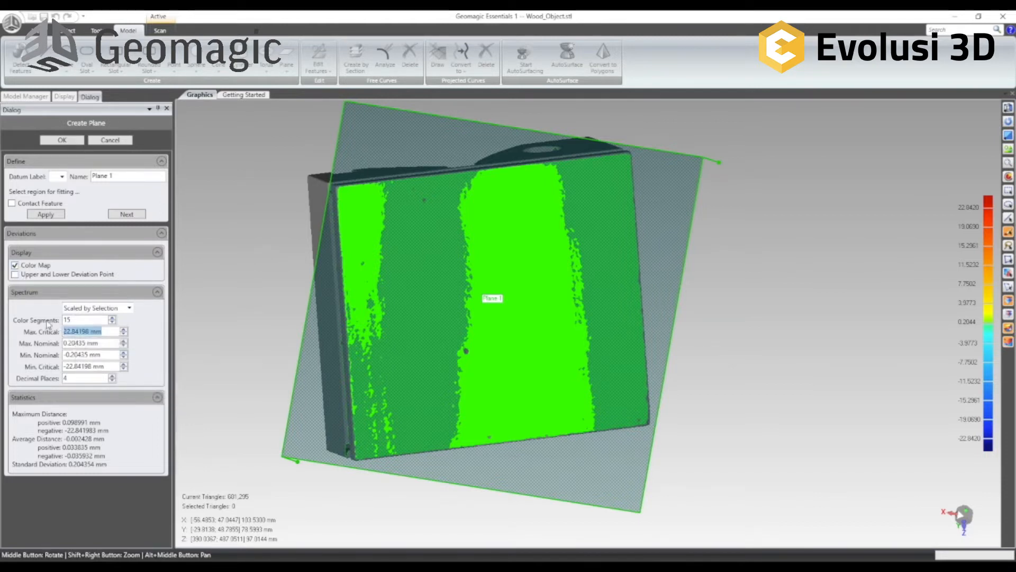
text(1)
key(Return)
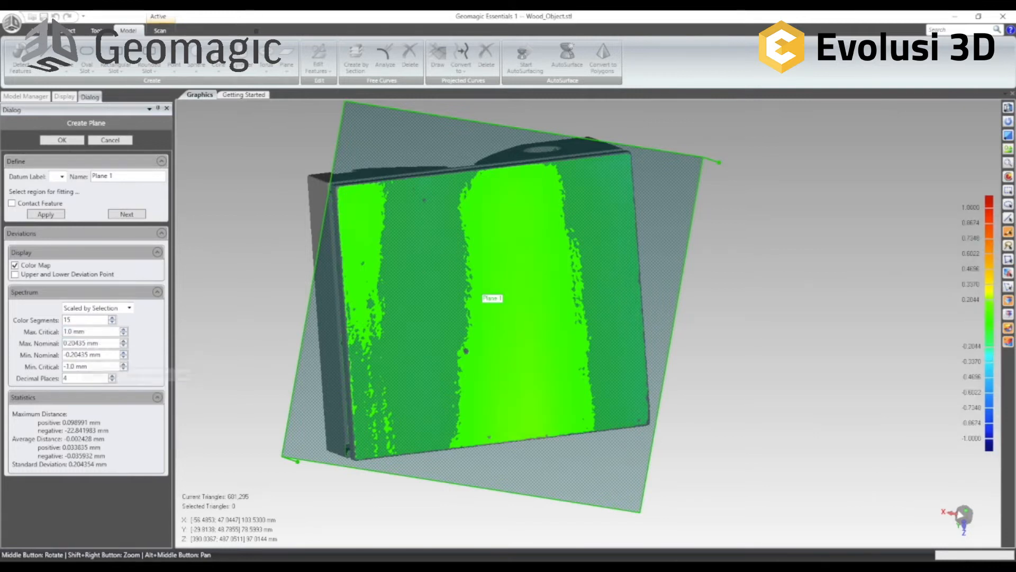
drag(67, 343, 98, 343)
text(1)
key(Return)
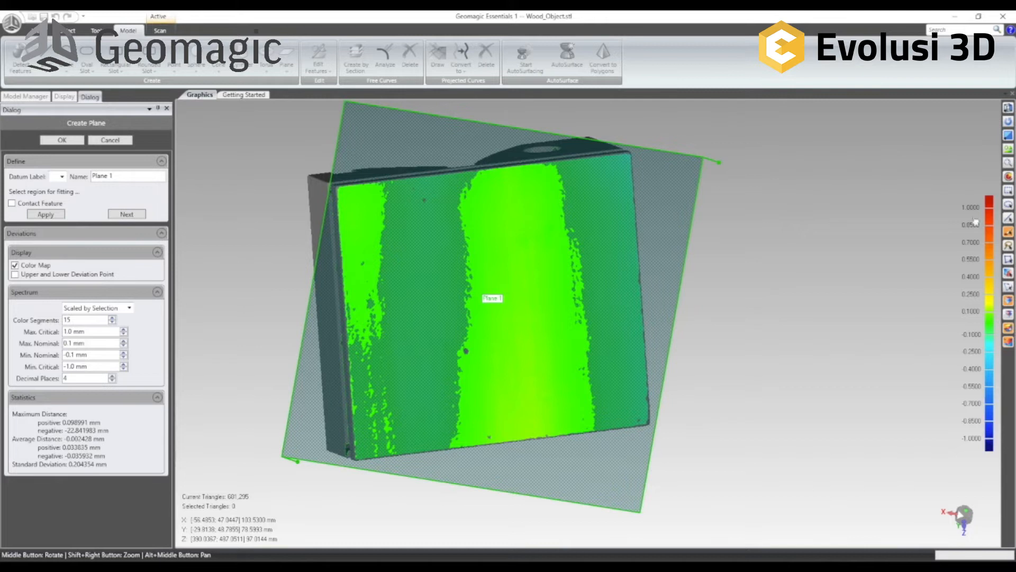
middle_drag(370, 315, 519, 269)
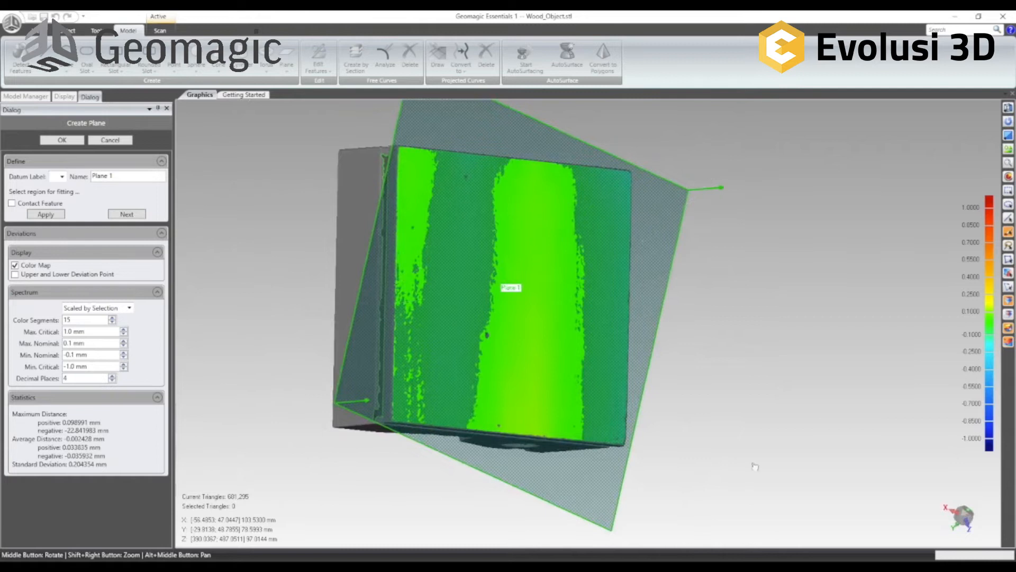
middle_drag(738, 394, 551, 204)
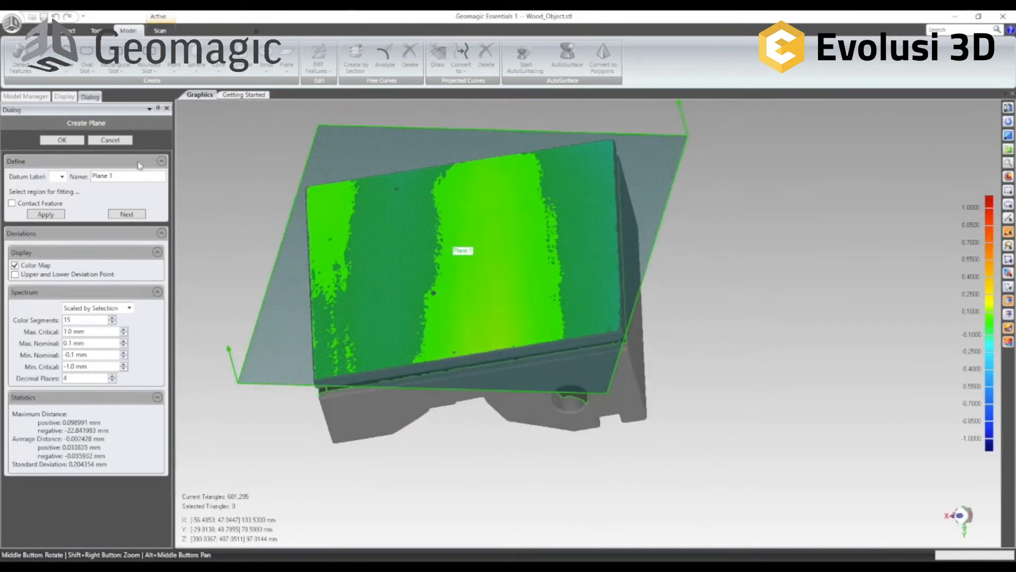
Step: Accept Plane 1, proceed to defining the next plane, and turn off the deviation color map
click(127, 214)
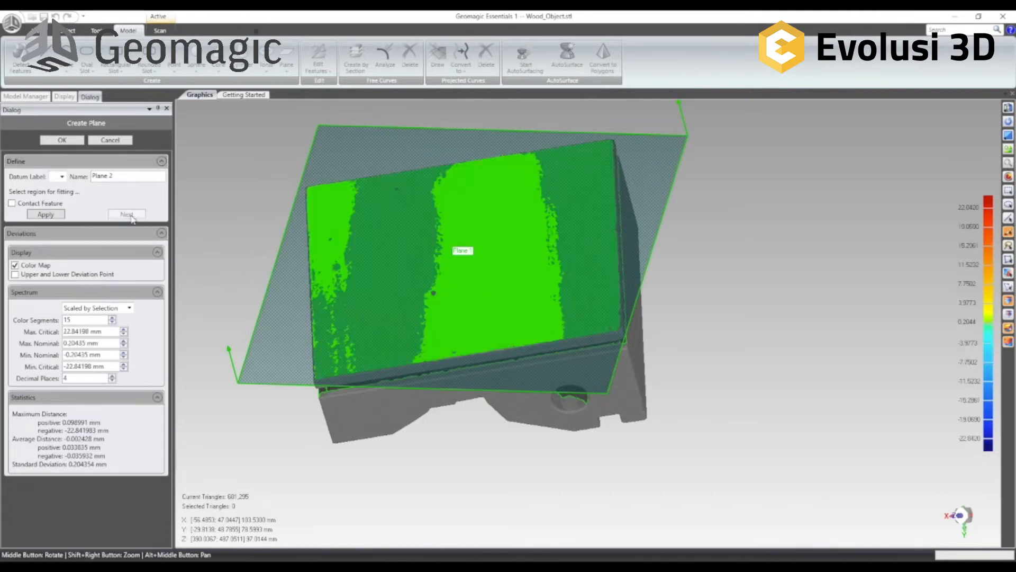
click(14, 265)
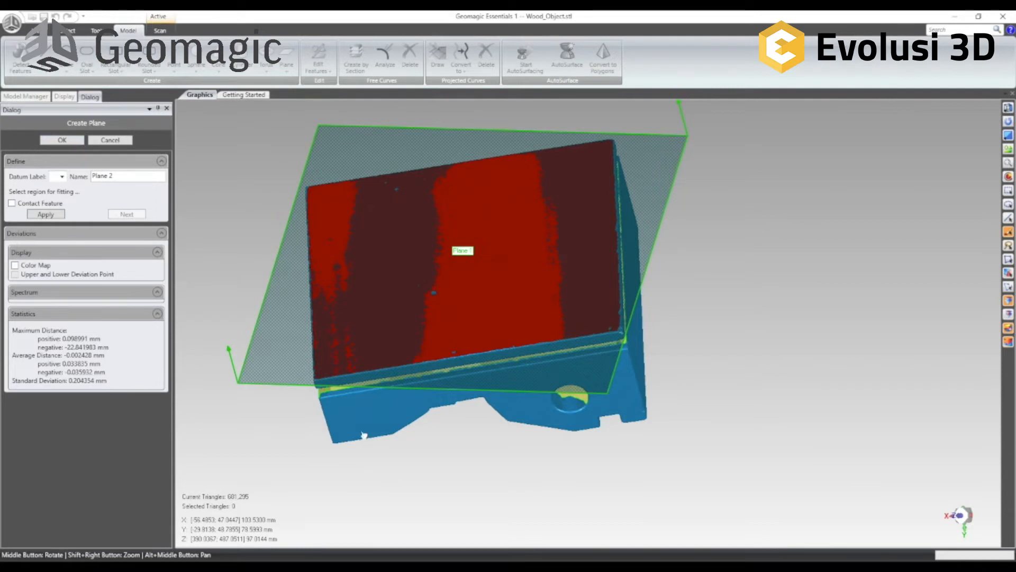
Step: Try to fit Plane 2 to the entire side face containing the round hole, and clear the face selection
click(364, 412)
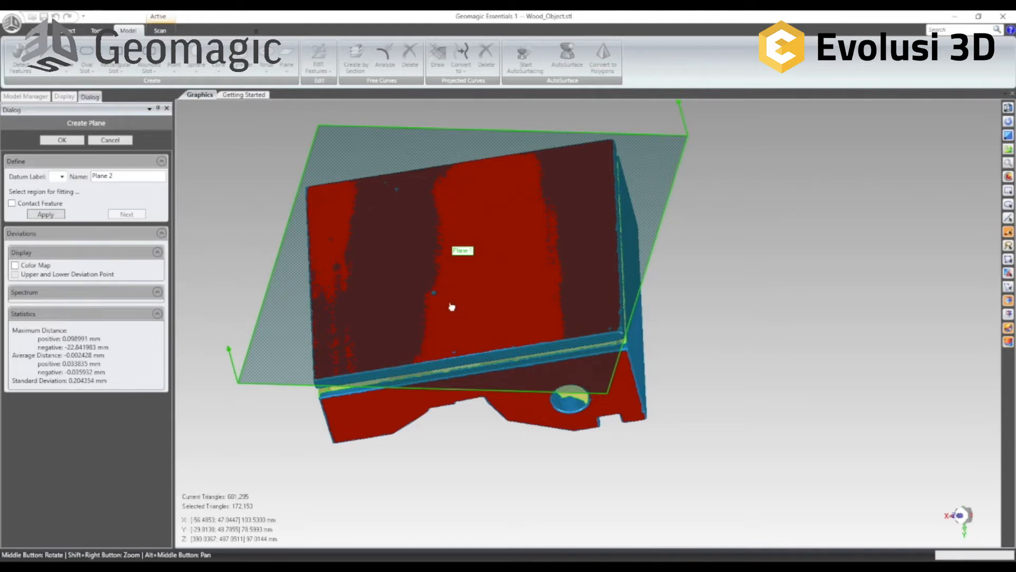
click(40, 216)
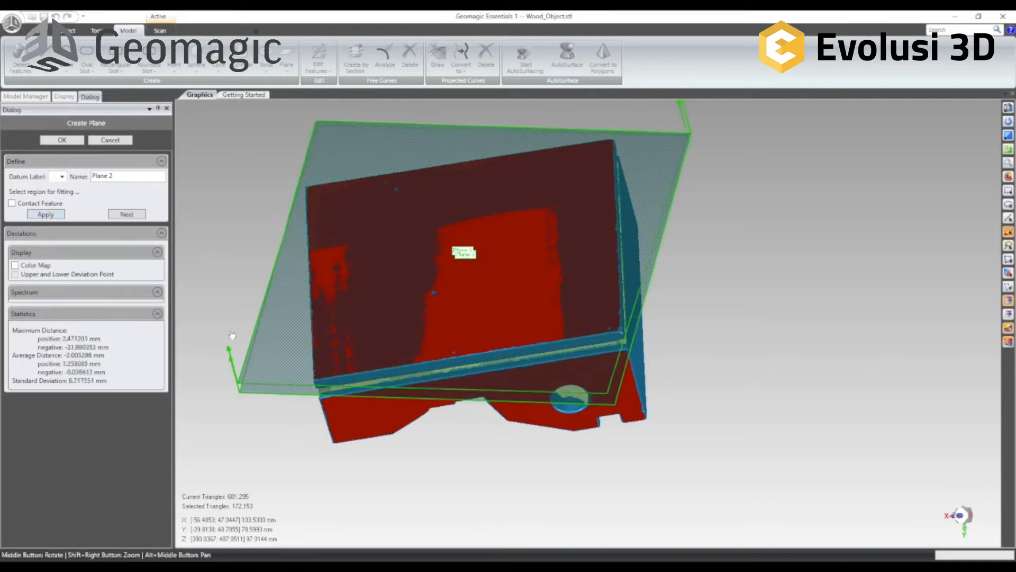
middle_drag(385, 475, 377, 293)
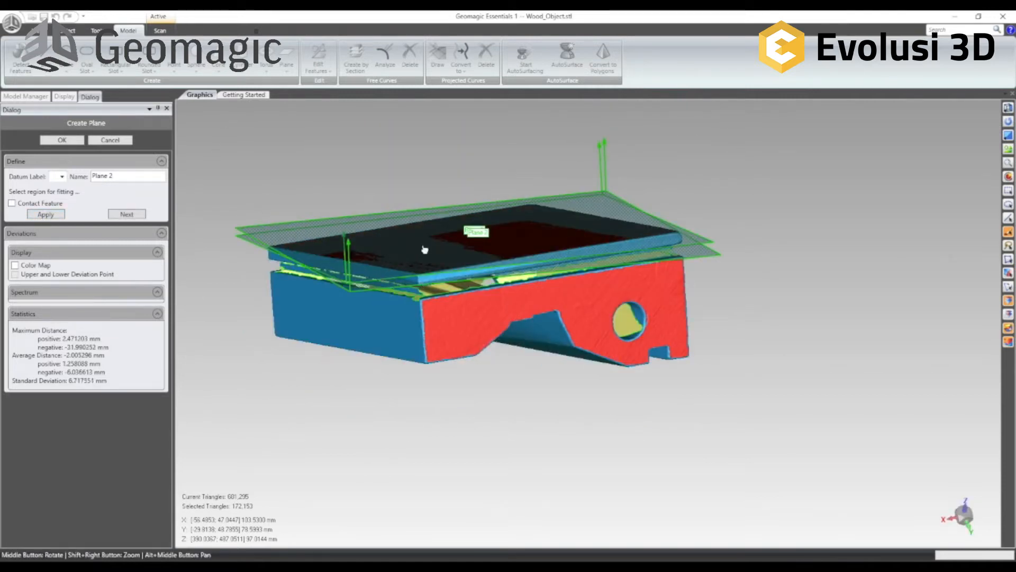
middle_drag(552, 387, 545, 424)
ctrl+click(501, 342)
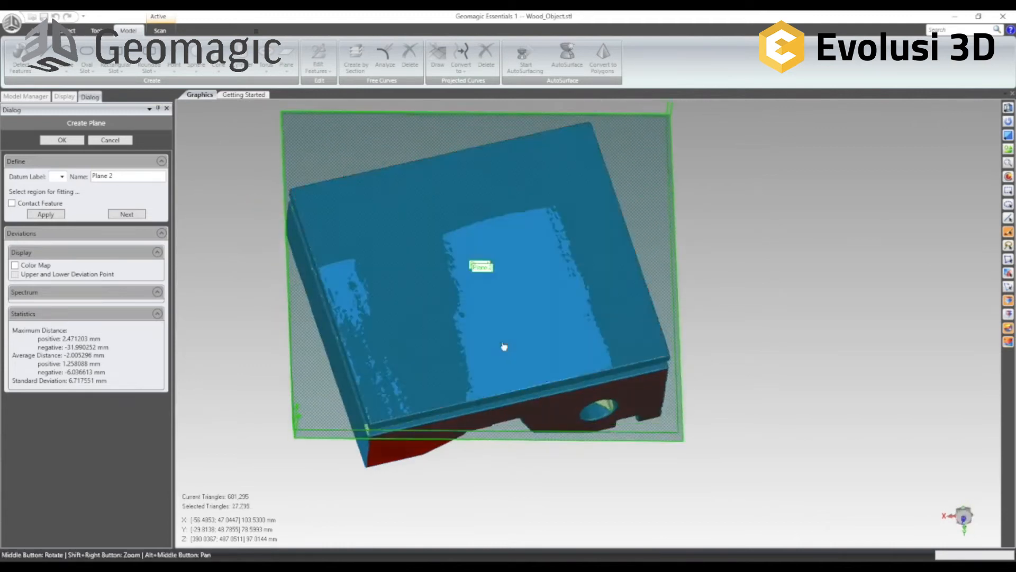
middle_drag(542, 484, 543, 337)
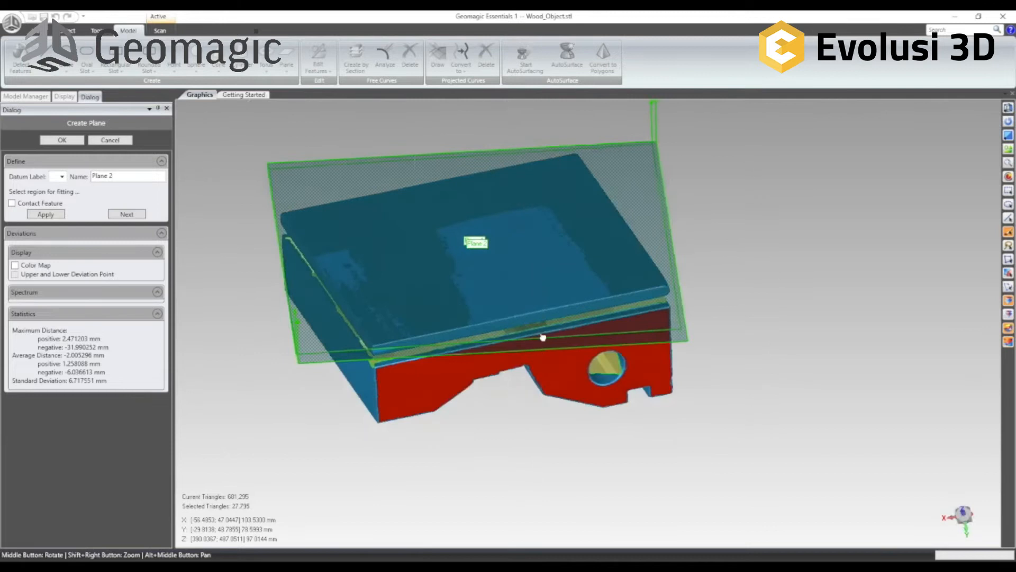
right_click(279, 417)
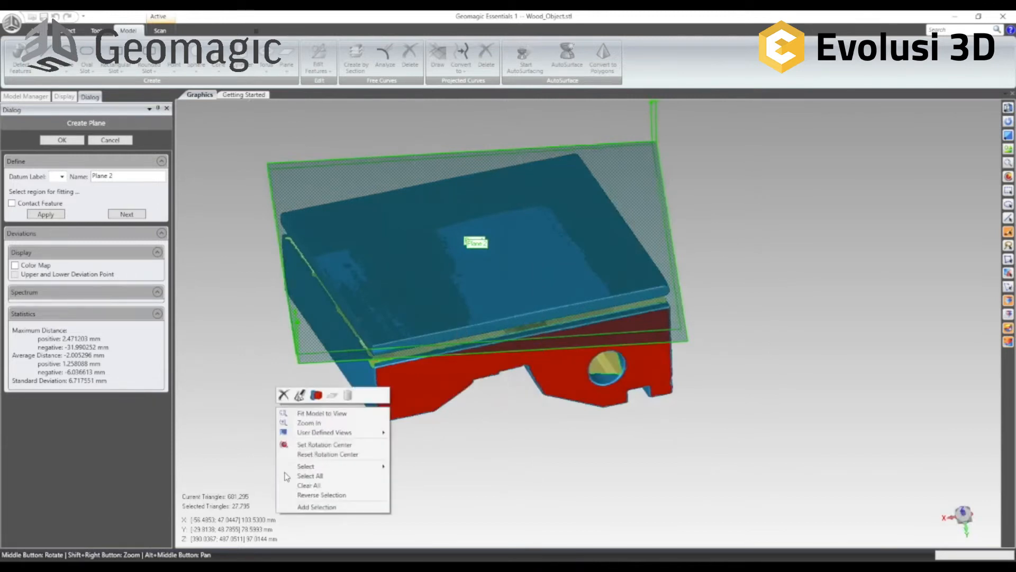
click(312, 486)
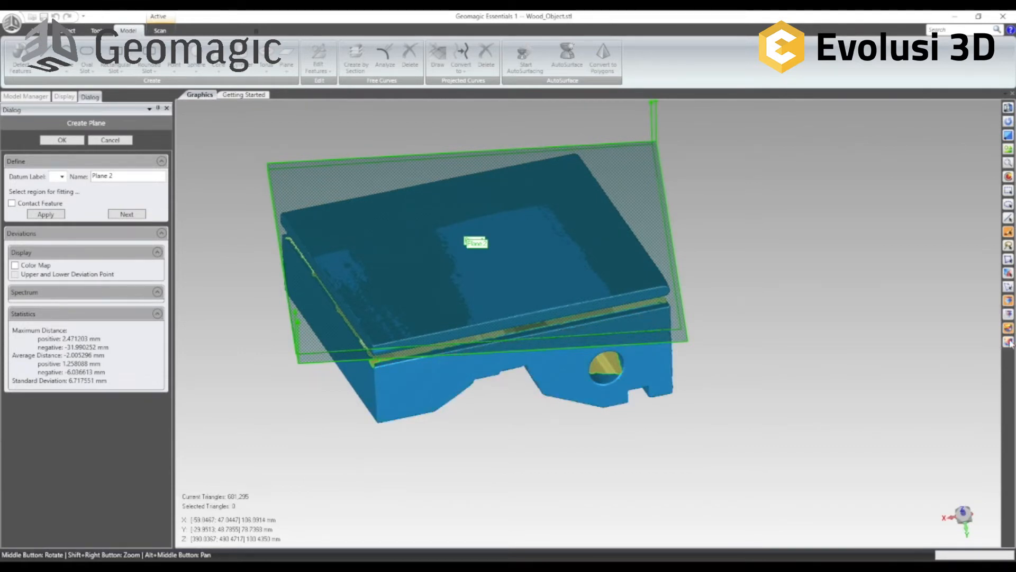
Step: Mark three separate freehand patches across the side face with the round hole and fit Plane 2 to them
click(1008, 246)
middle_drag(609, 459, 376, 310)
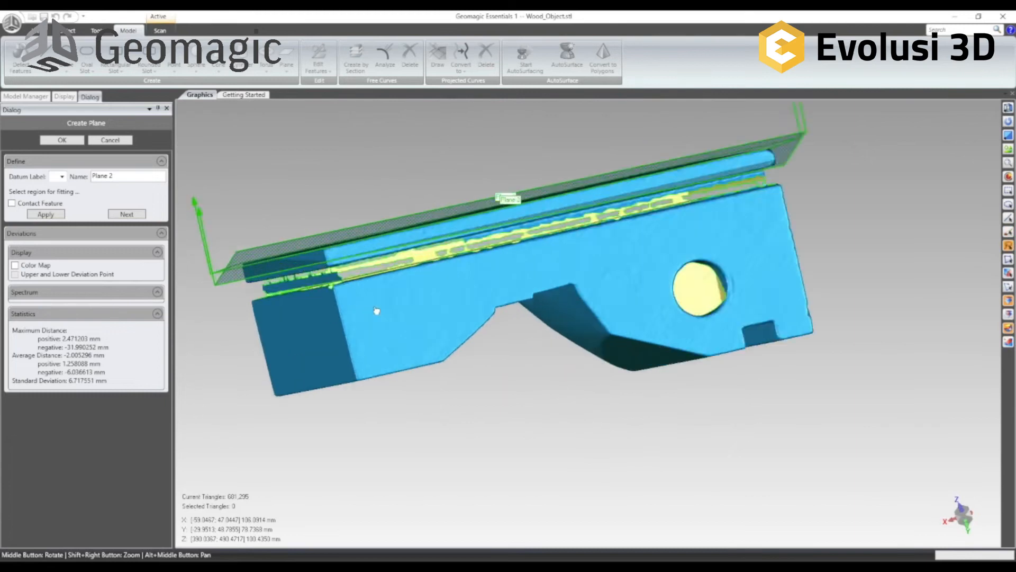
mouse_move(405, 296)
mouse_down()
mouse_move(376, 300)
mouse_move(385, 359)
mouse_move(430, 302)
mouse_move(421, 295)
mouse_up()
mouse_move(637, 251)
mouse_down()
mouse_move(628, 281)
mouse_move(664, 233)
mouse_up()
mouse_move(777, 214)
mouse_down()
mouse_move(737, 246)
mouse_move(754, 304)
mouse_move(785, 225)
mouse_move(777, 211)
mouse_up()
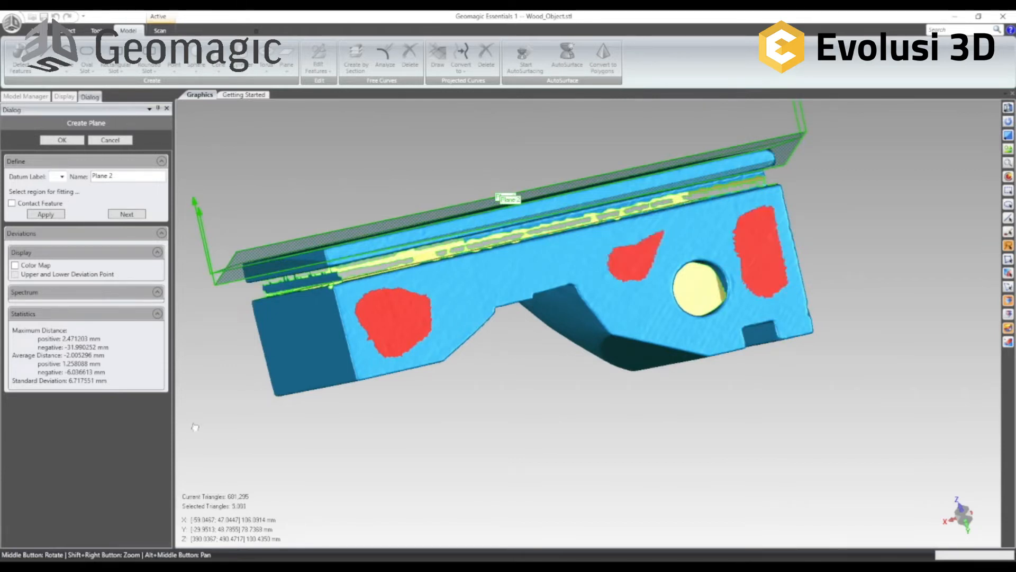
click(41, 216)
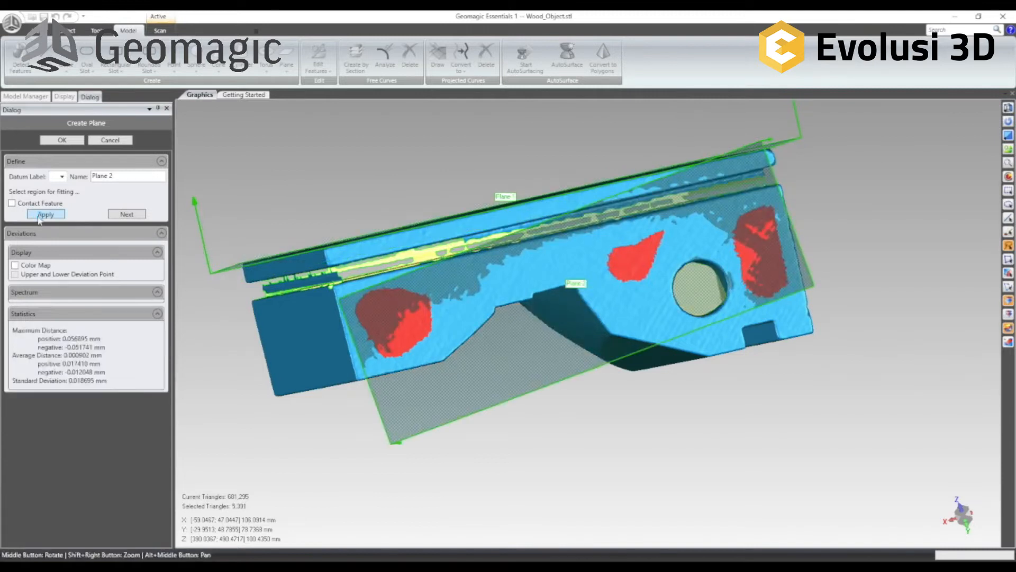
middle_drag(338, 387, 370, 301)
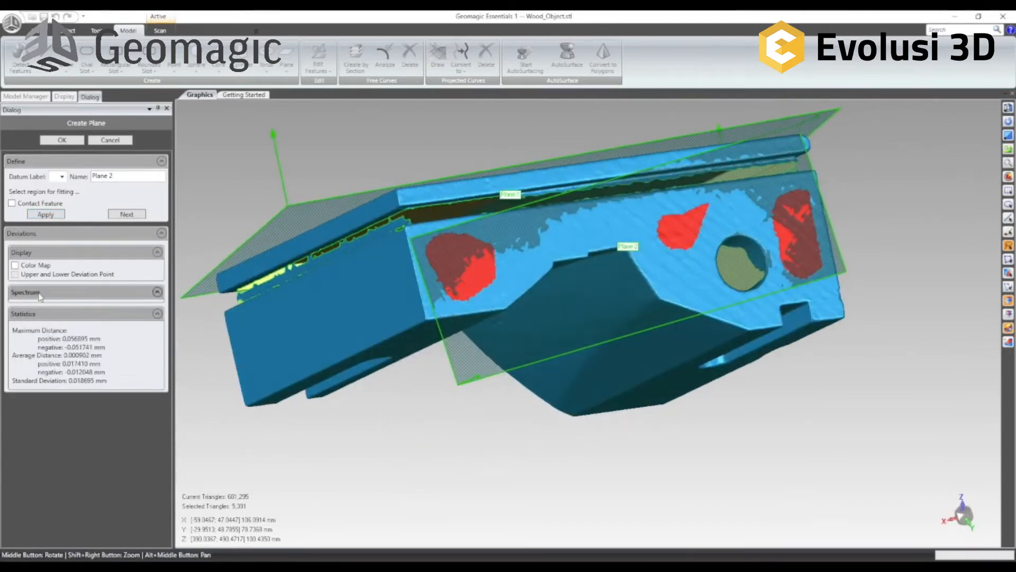
Step: Show Plane 2's deviation color map with Max. Critical set to 1.0 mm and Max. Nominal to 0.1 mm
click(15, 264)
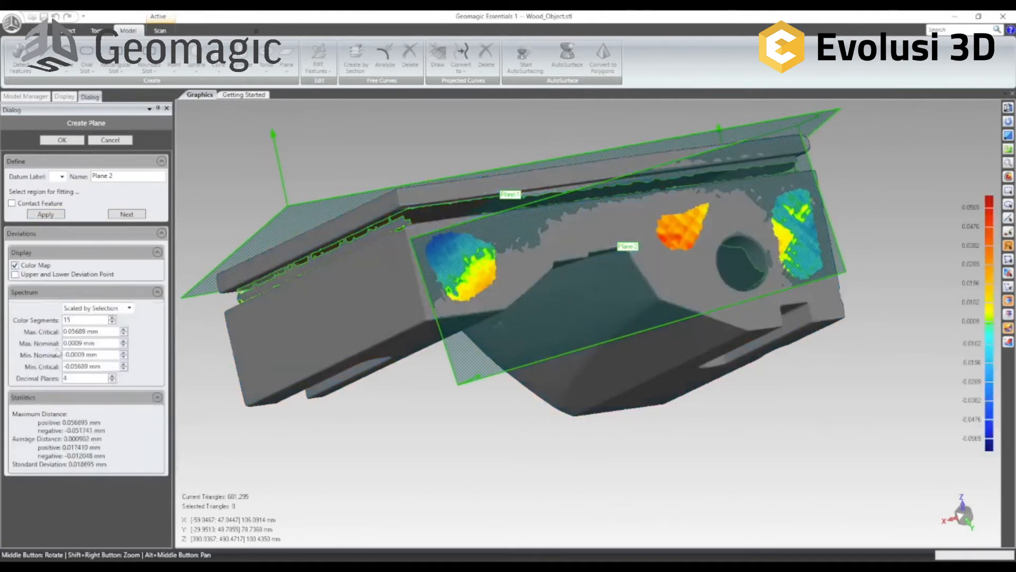
drag(99, 332, 38, 338)
text(1)
key(Return)
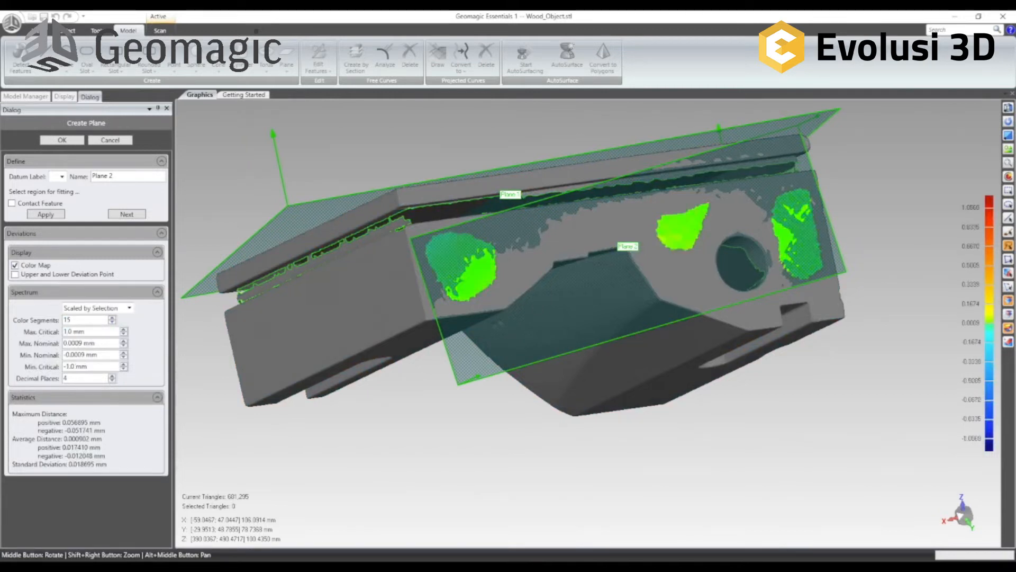
drag(89, 343, 66, 343)
key(Right)
key(Return)
middle_drag(602, 241, 597, 278)
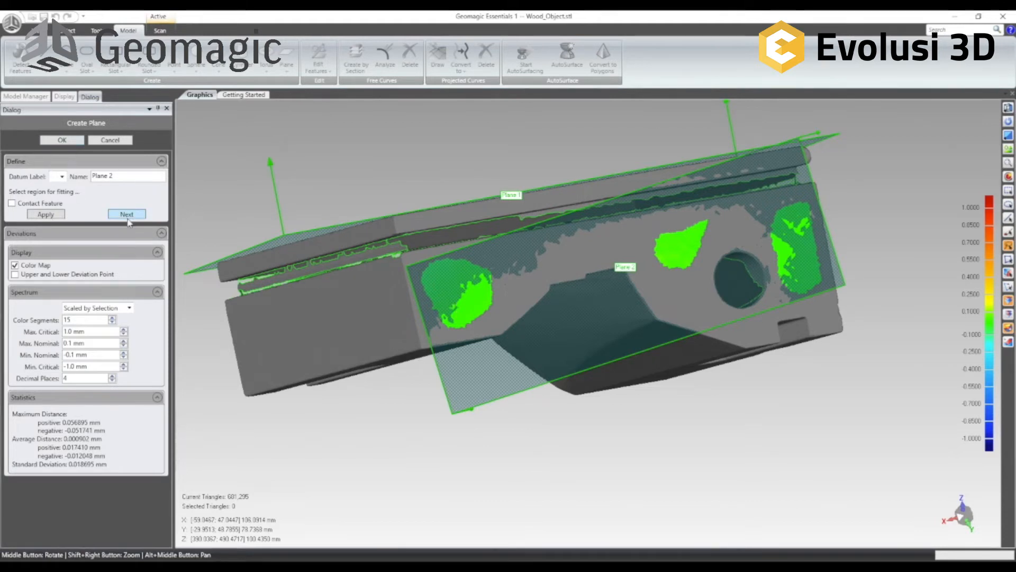
Step: Accept Plane 2 and finish the best-fit plane creation
click(45, 215)
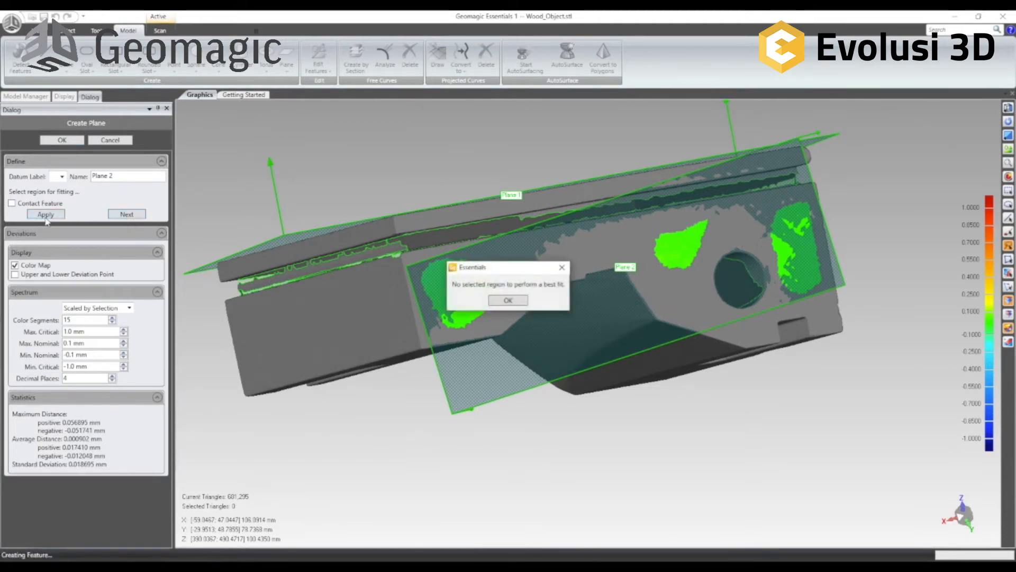
click(506, 300)
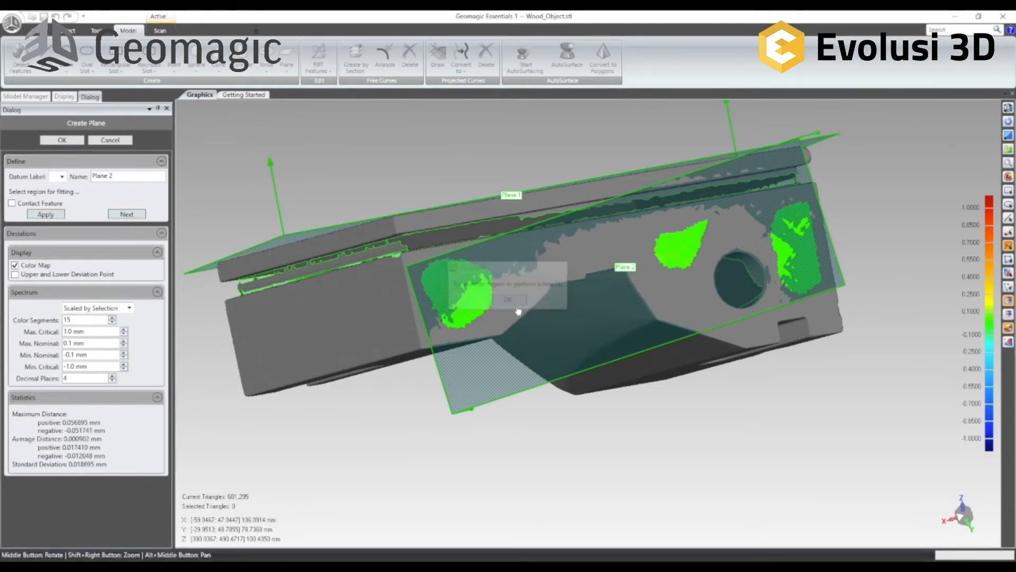
click(128, 214)
click(62, 140)
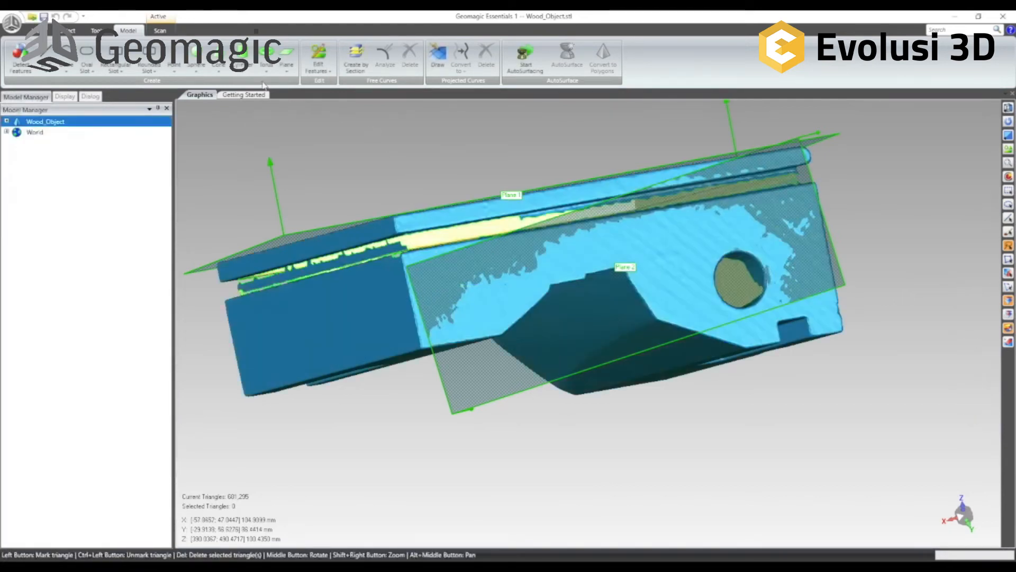
Step: Create Plane 3 with the 3 Points method, picking two points low on the adjacent side face and one on the base slab's edge above
click(286, 57)
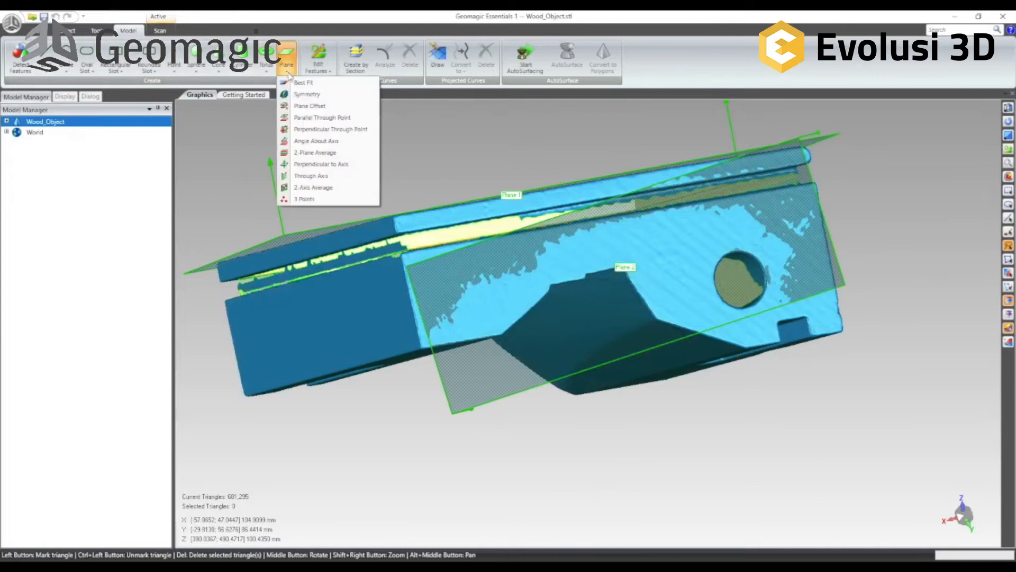
click(300, 200)
middle_drag(397, 163, 564, 170)
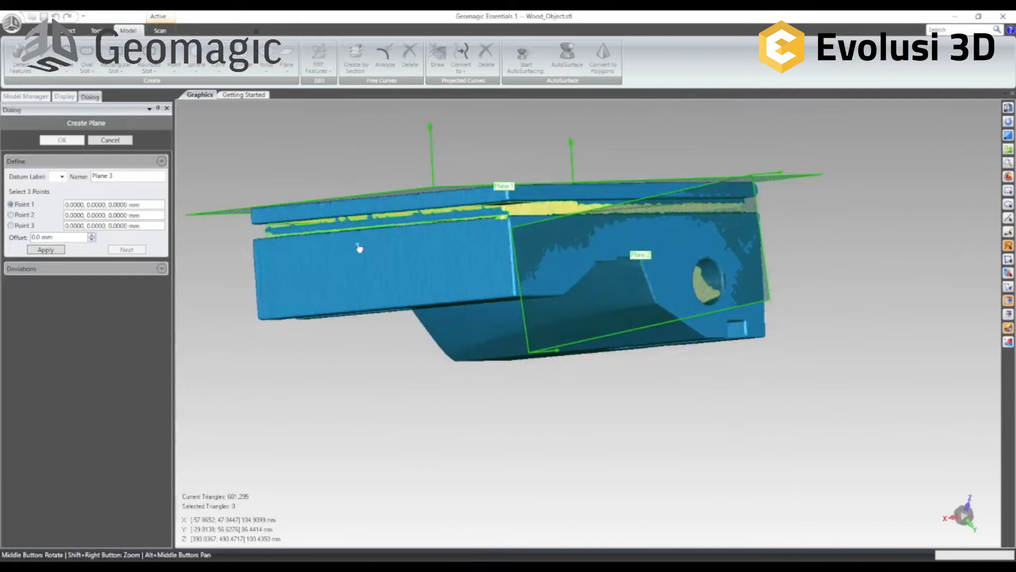
click(352, 295)
click(481, 289)
click(391, 204)
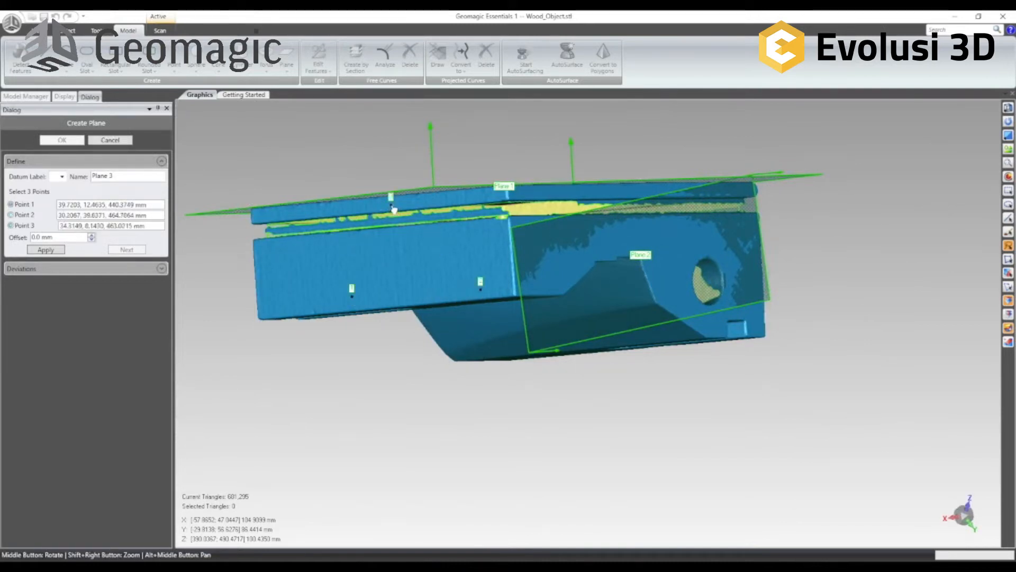
click(52, 251)
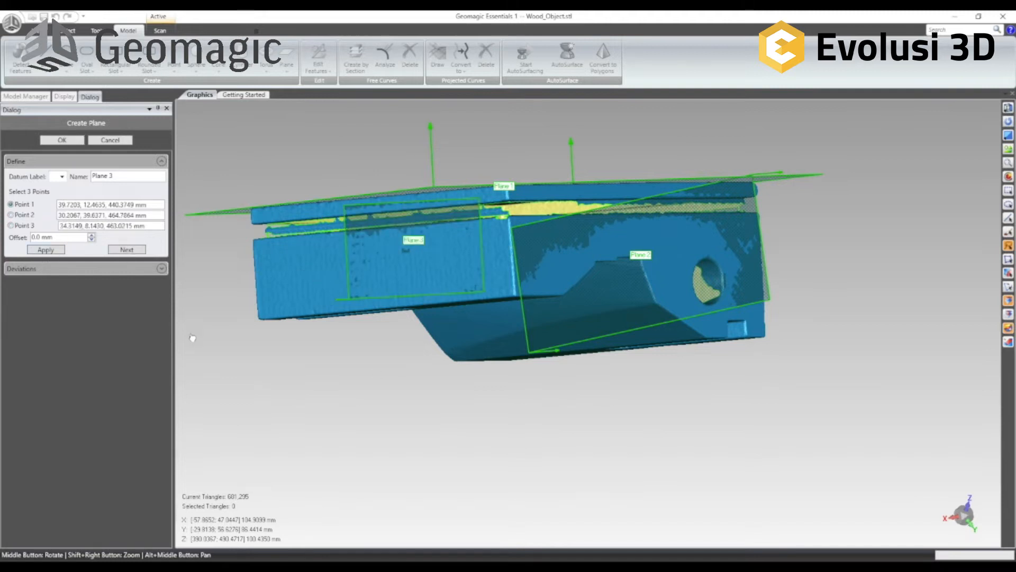
click(161, 268)
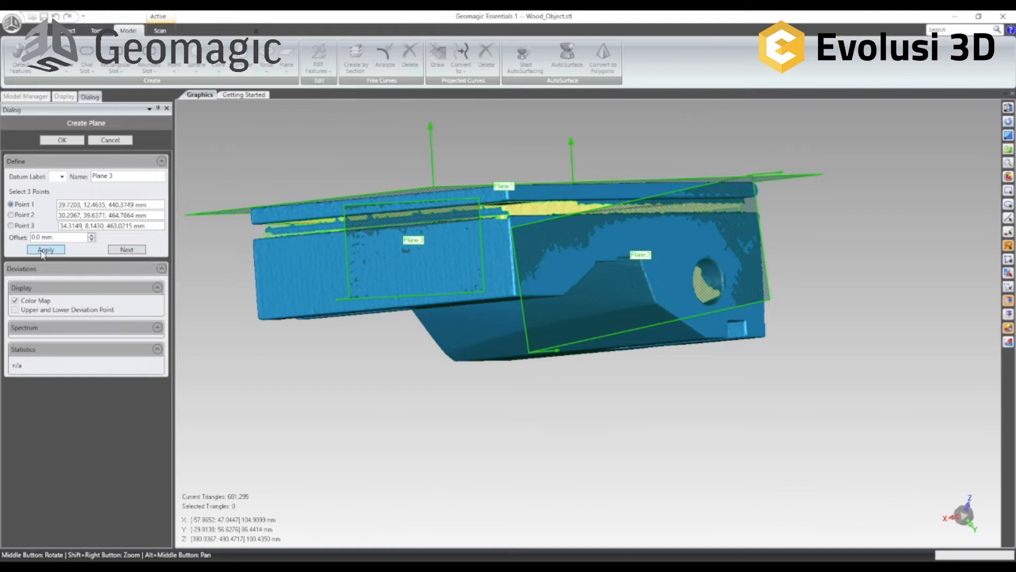
click(61, 141)
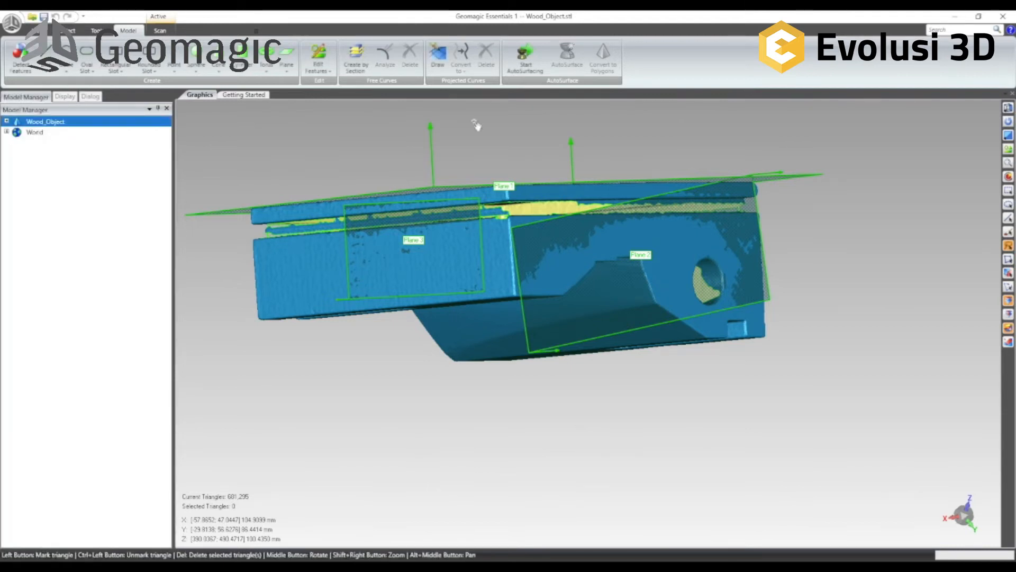
Step: Create Line 1 with the 2 Planes method at the intersection of Plane 1 and Plane 3
middle_drag(274, 147, 358, 394)
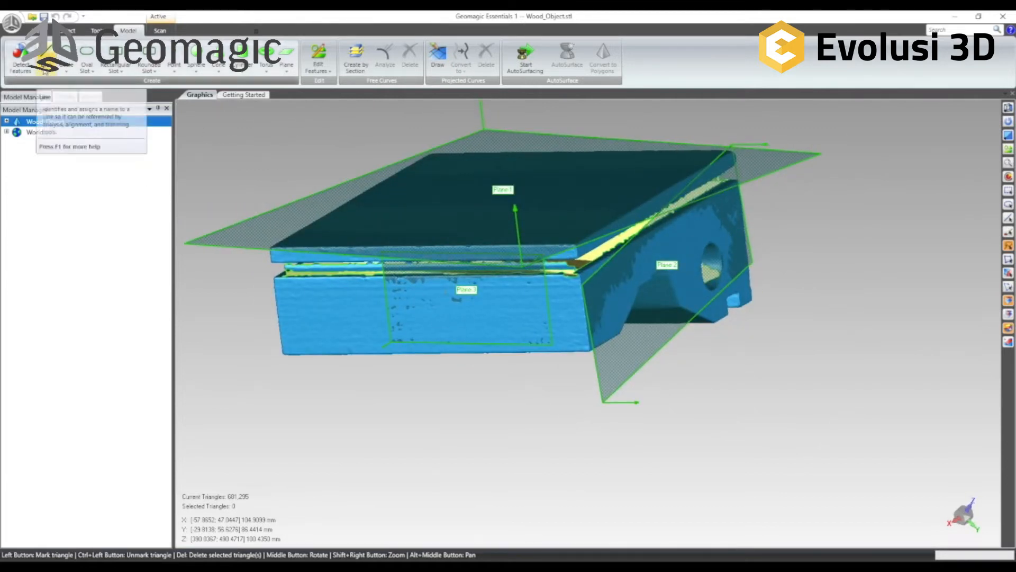
click(45, 72)
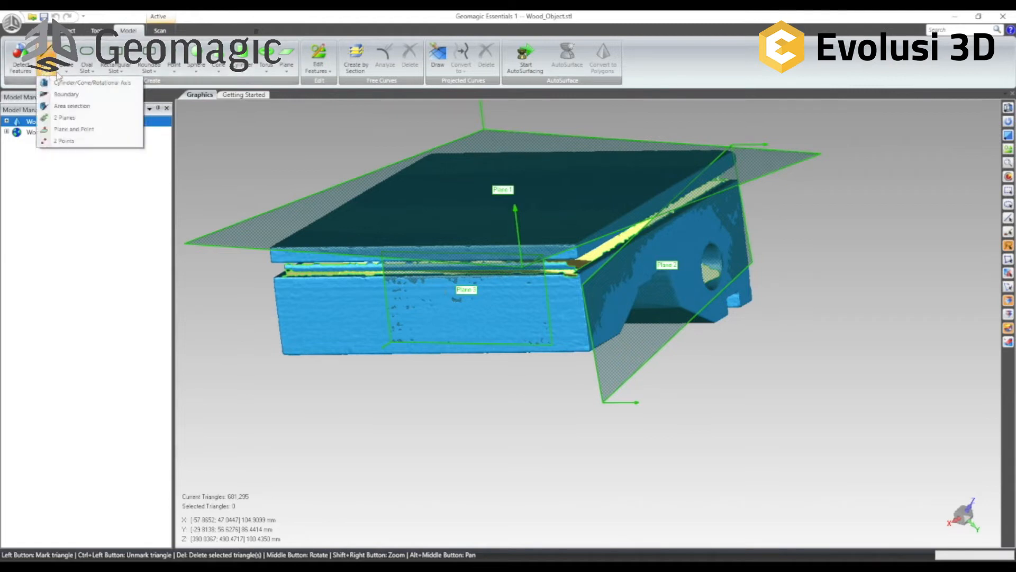
click(107, 120)
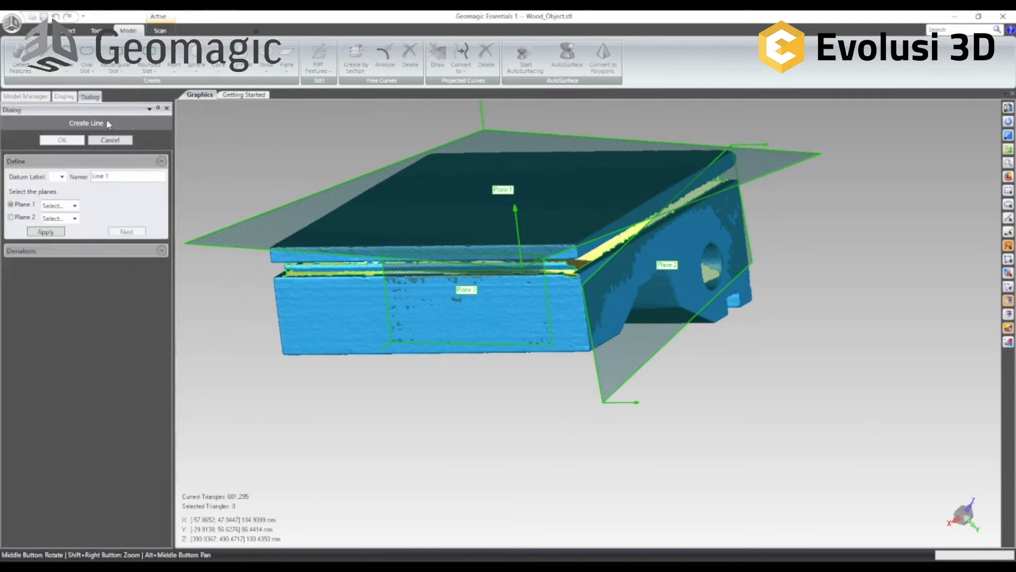
click(75, 205)
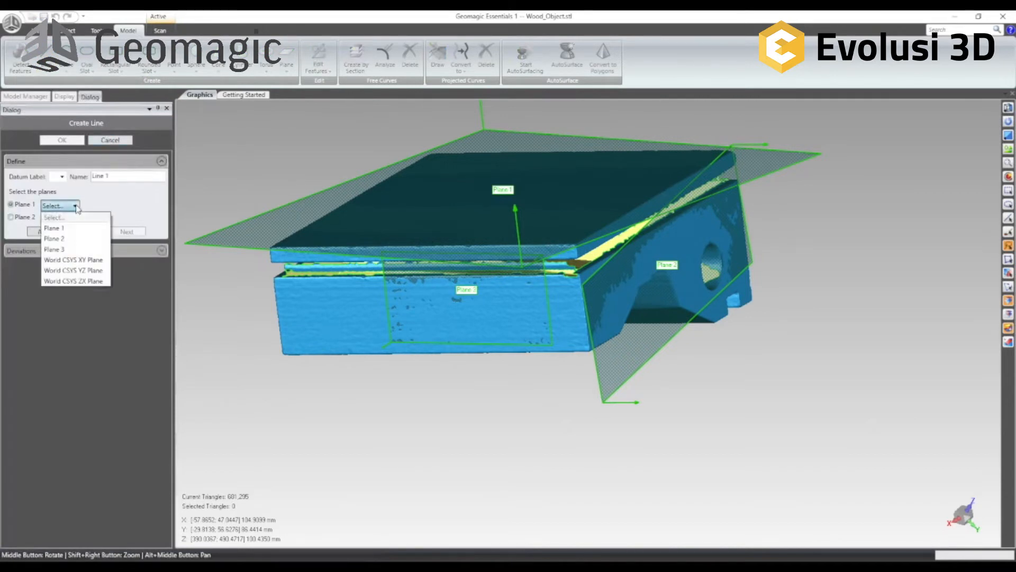
click(274, 159)
click(263, 233)
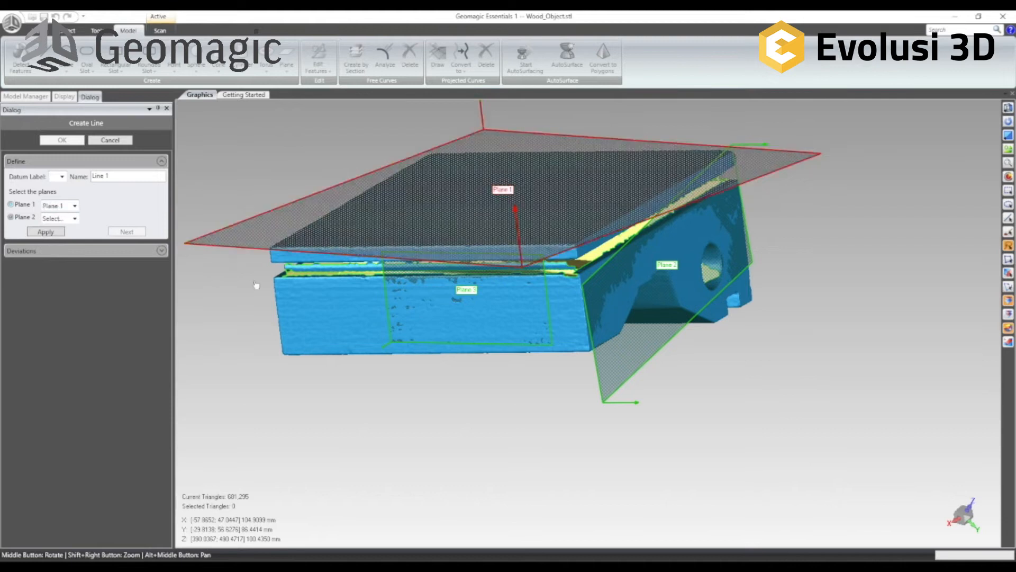
click(435, 322)
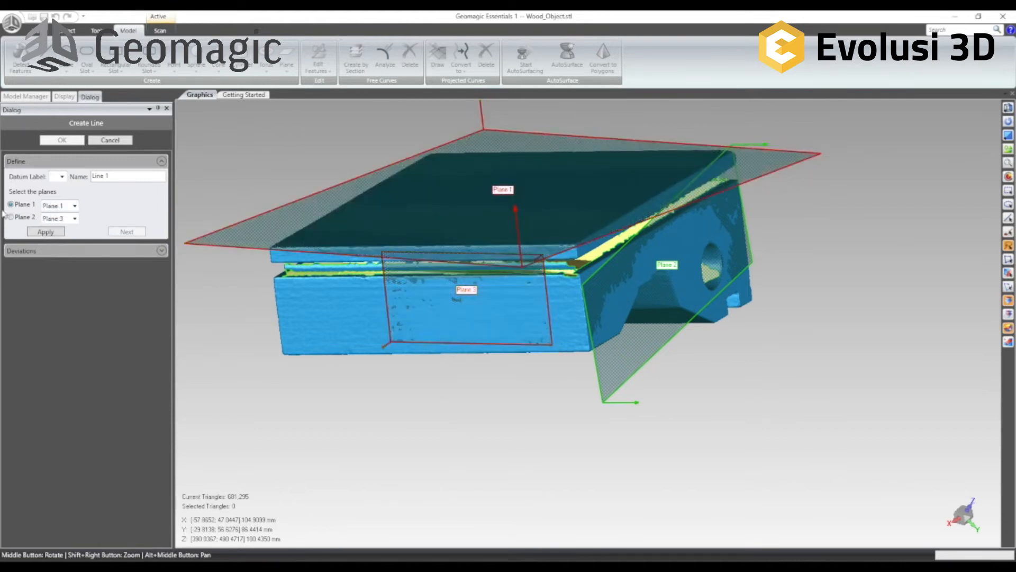
click(44, 233)
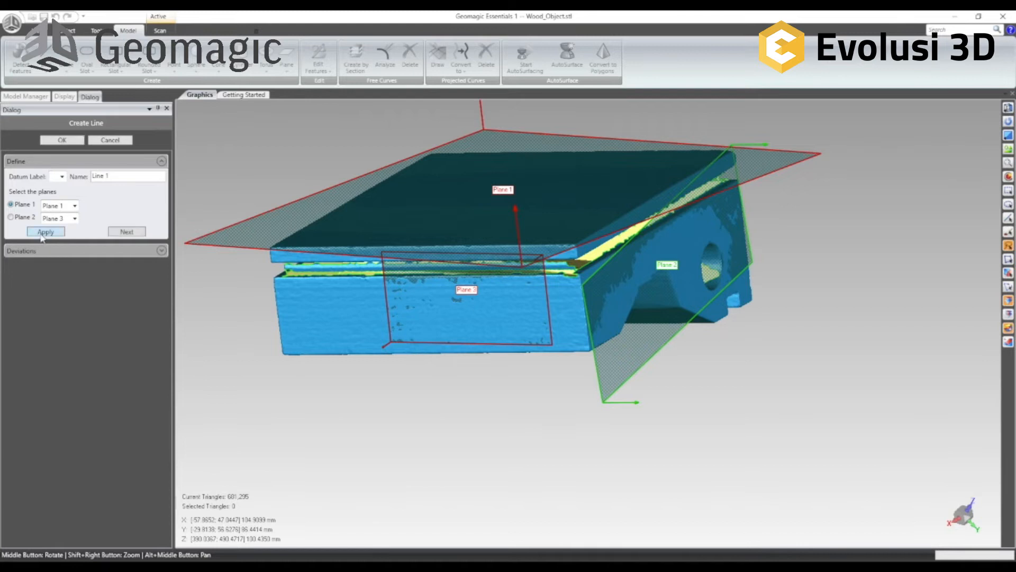
middle_drag(541, 399, 739, 269)
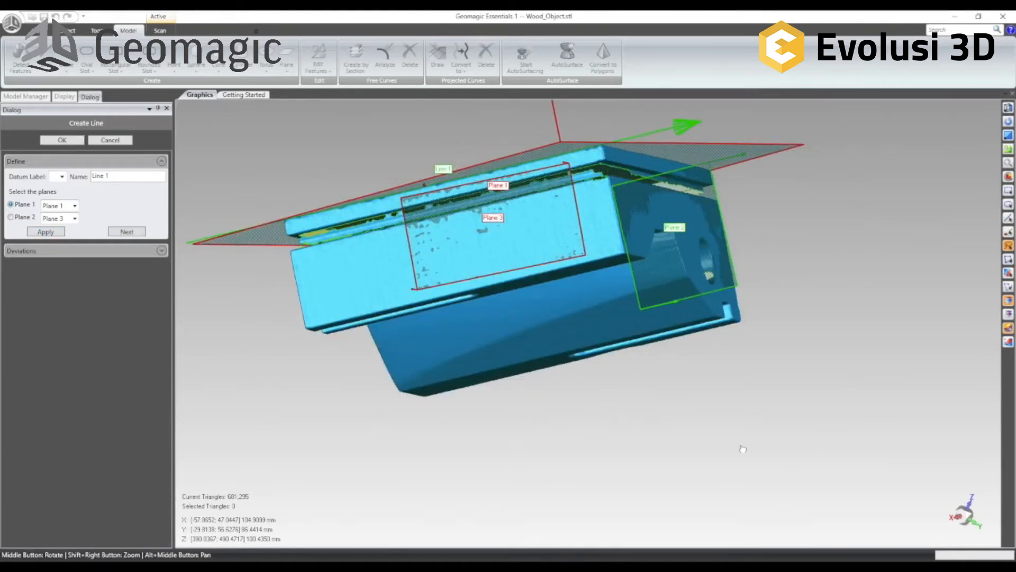
middle_drag(706, 423, 317, 461)
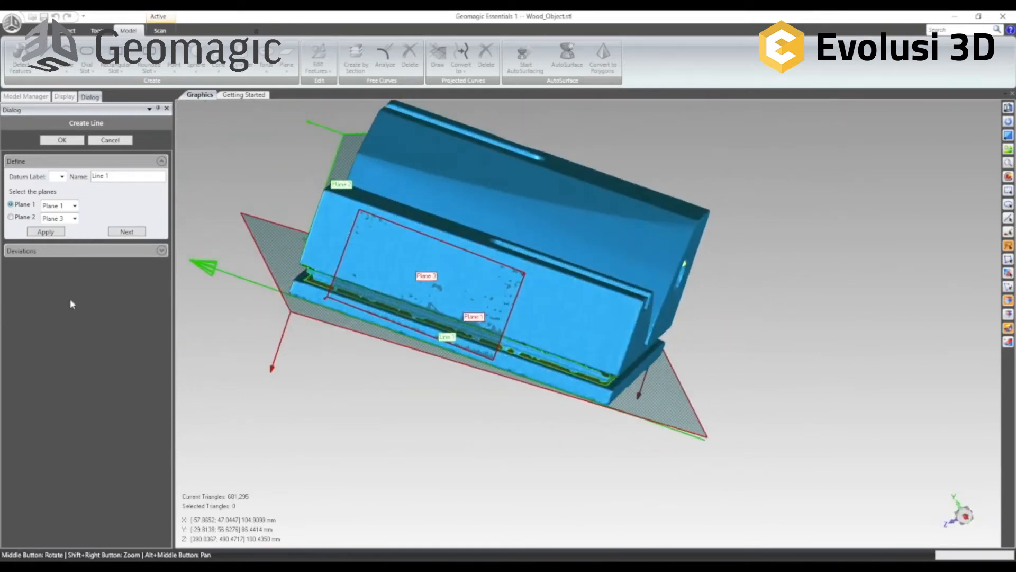
click(62, 140)
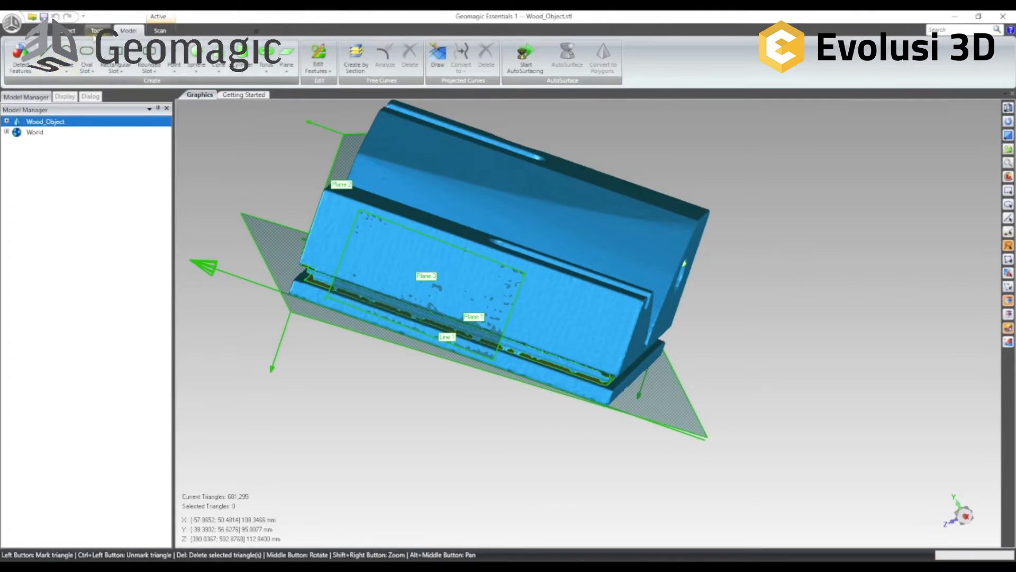
Step: Start Align To World for Wood_Object and compare the World planes with the object's planes from several angles
click(94, 32)
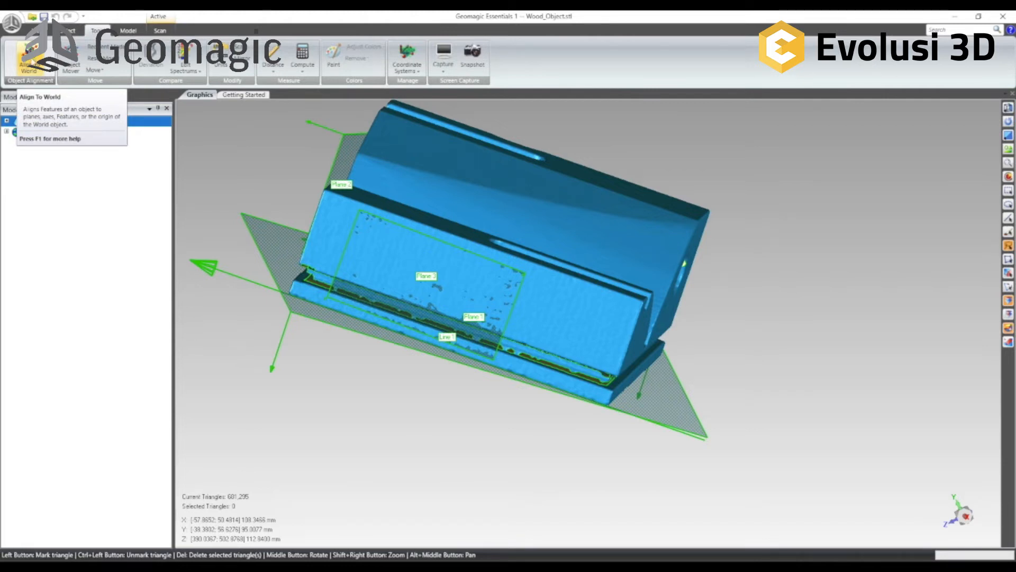
click(30, 63)
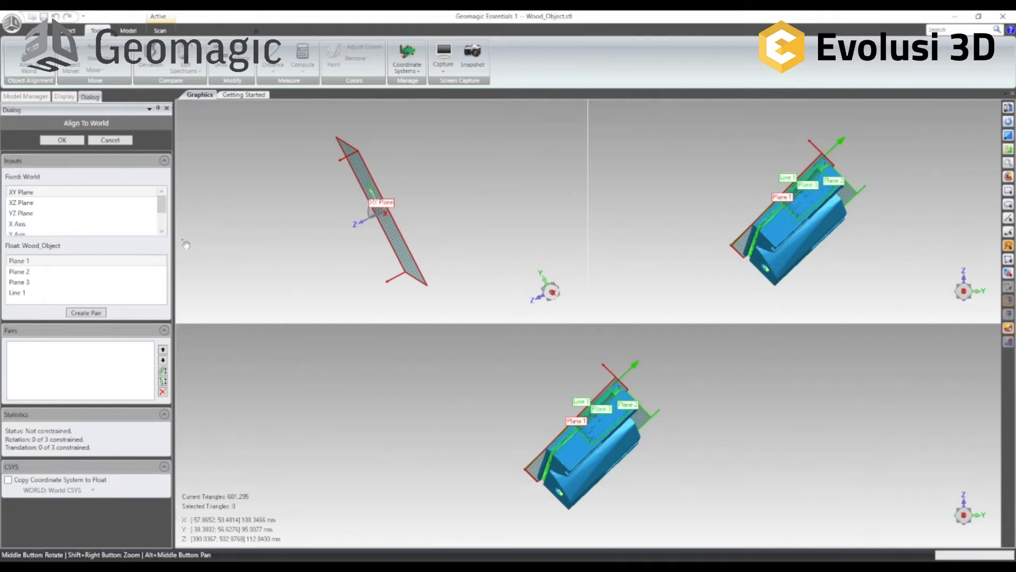
click(43, 201)
click(32, 214)
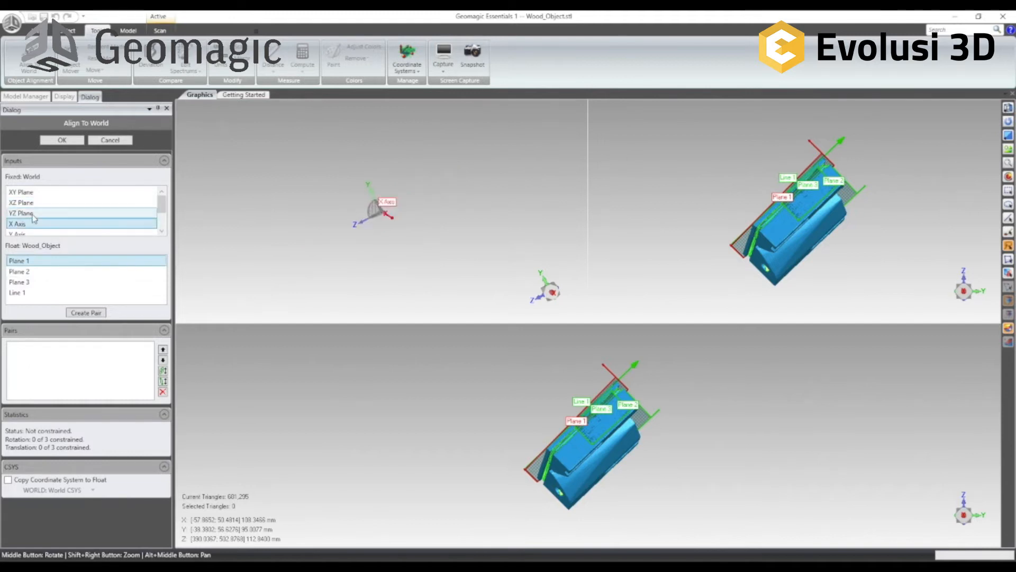
click(24, 202)
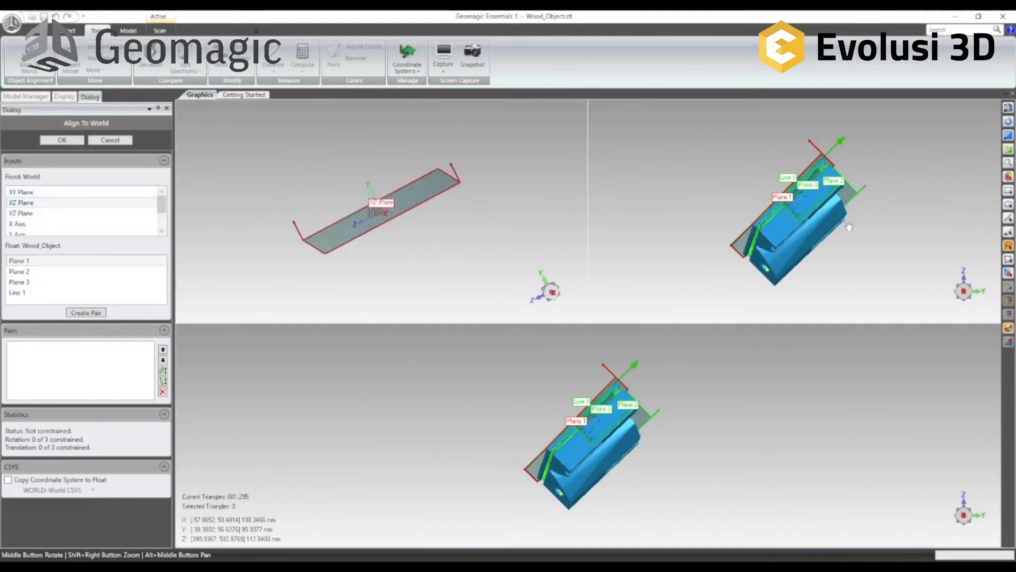
middle_drag(844, 251, 630, 208)
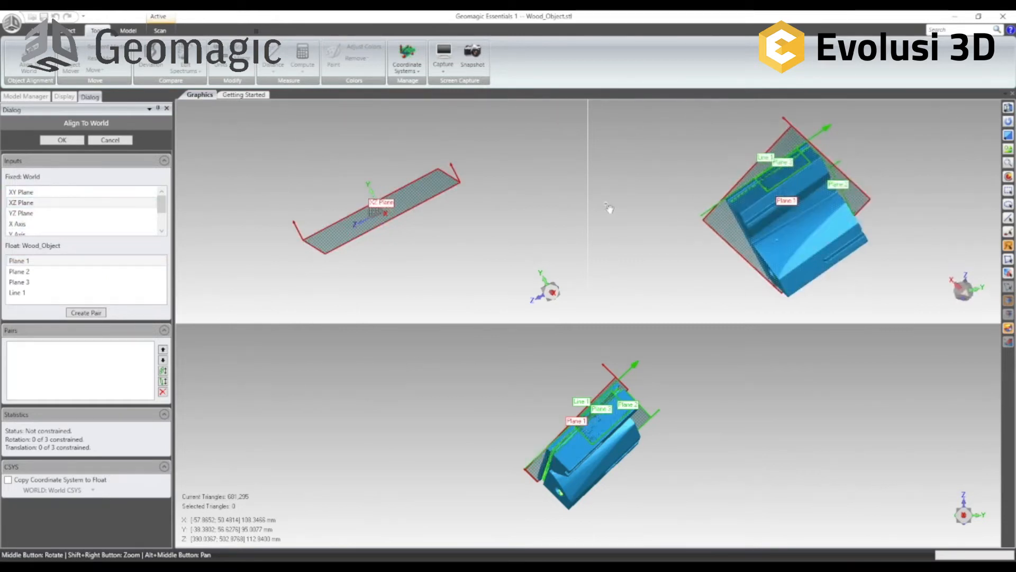
click(18, 271)
click(21, 280)
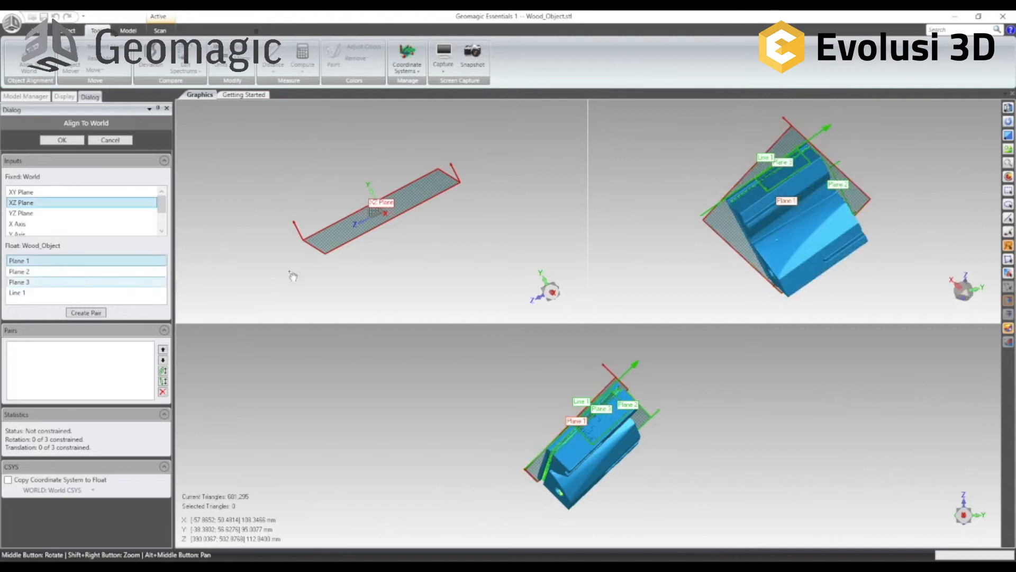
click(742, 226)
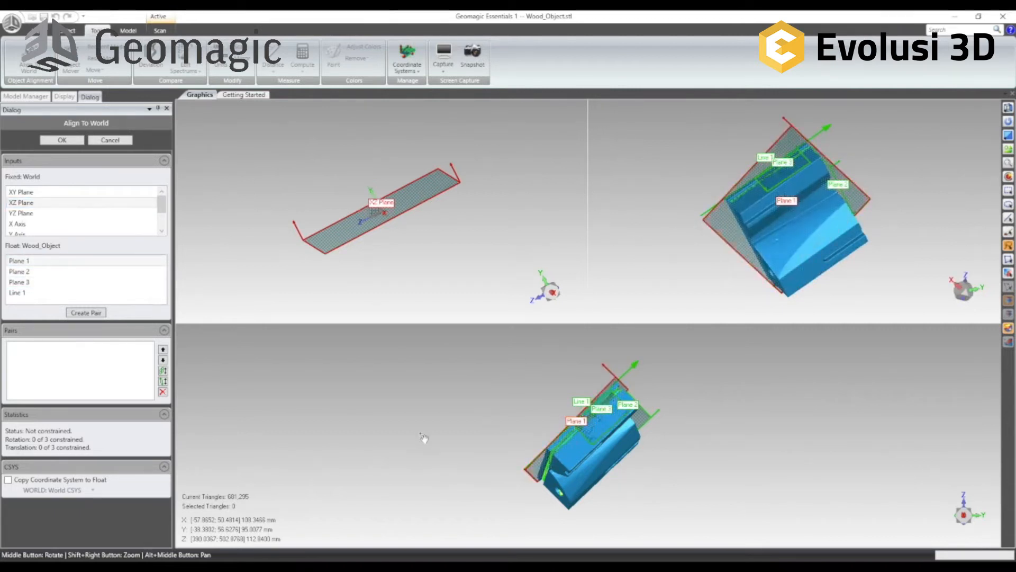
middle_drag(732, 484, 545, 382)
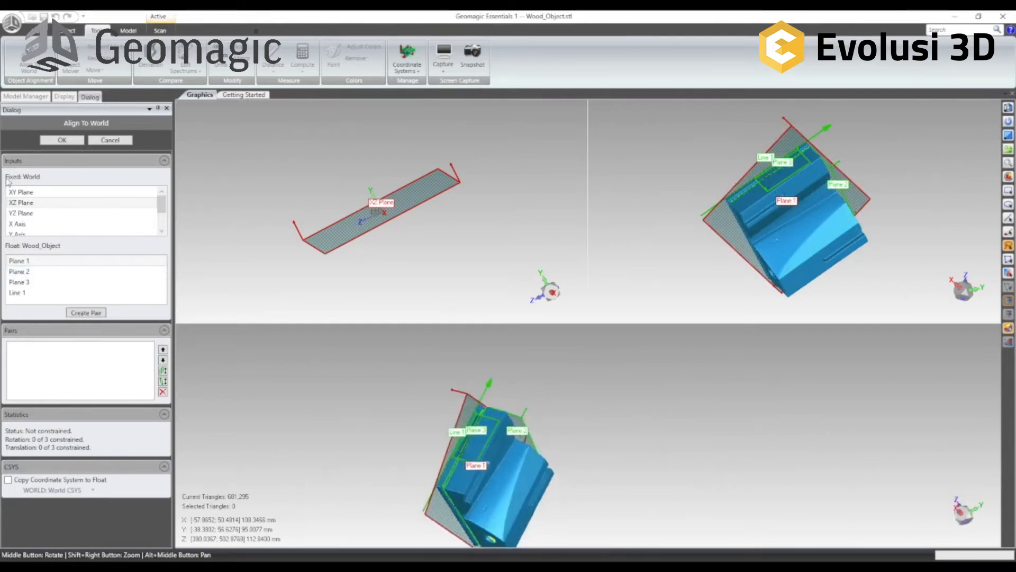
Step: Pair the World XY Plane with Wood_Object's Plane 1
click(40, 194)
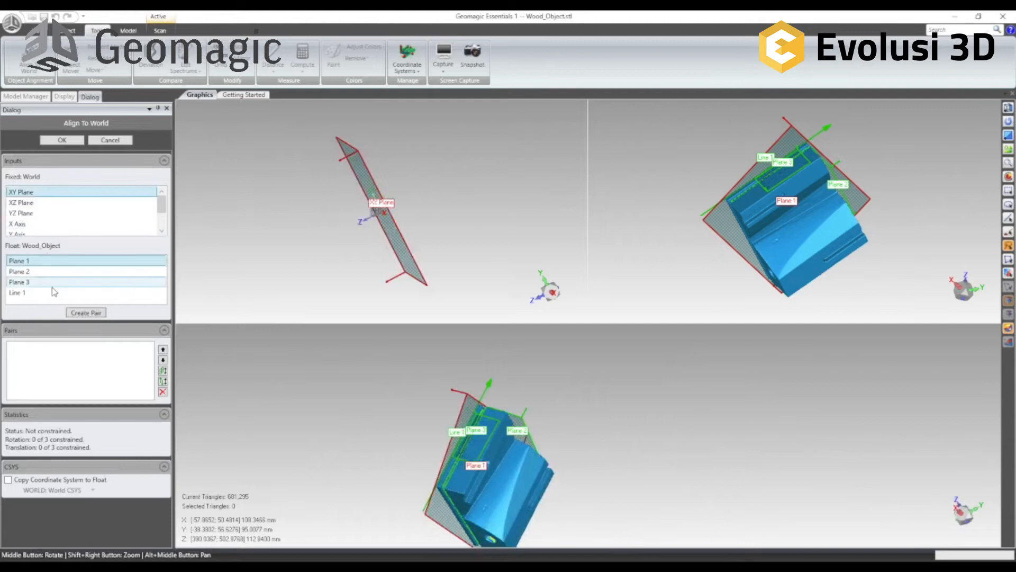
click(48, 265)
click(49, 194)
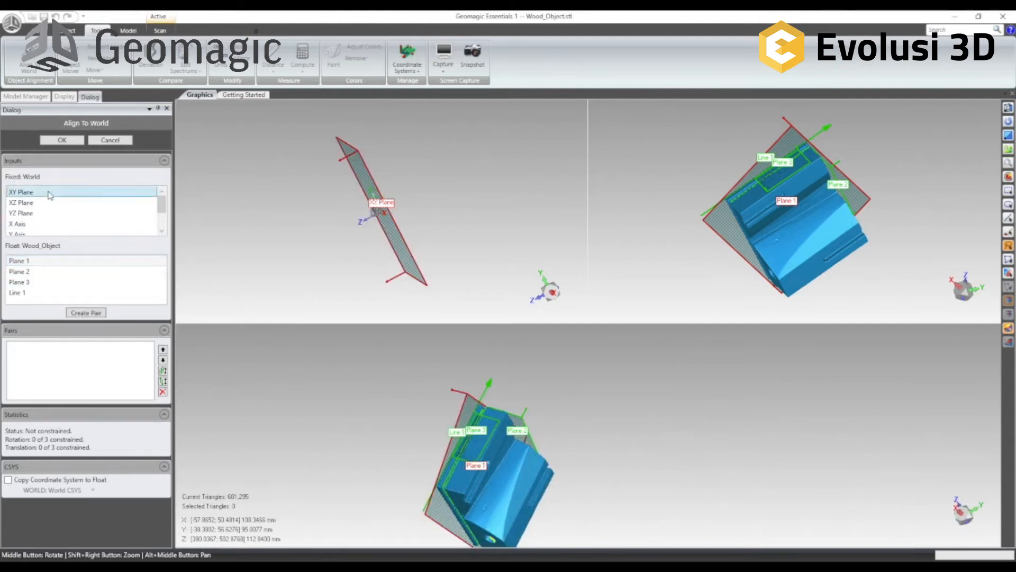
click(86, 313)
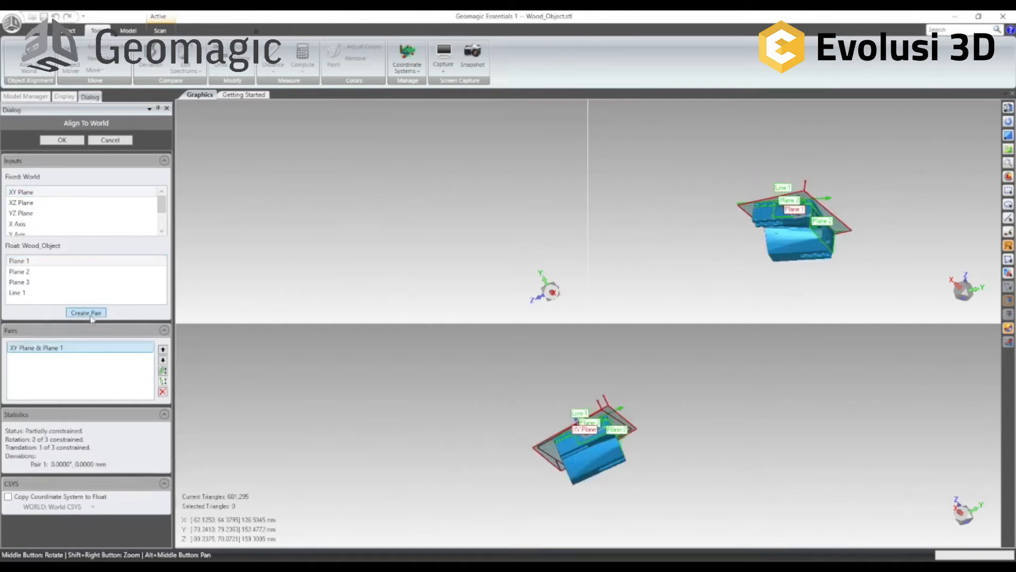
Step: Flip the XY Plane & Plane 1 pair so the object stands upright above the XY plane
click(963, 514)
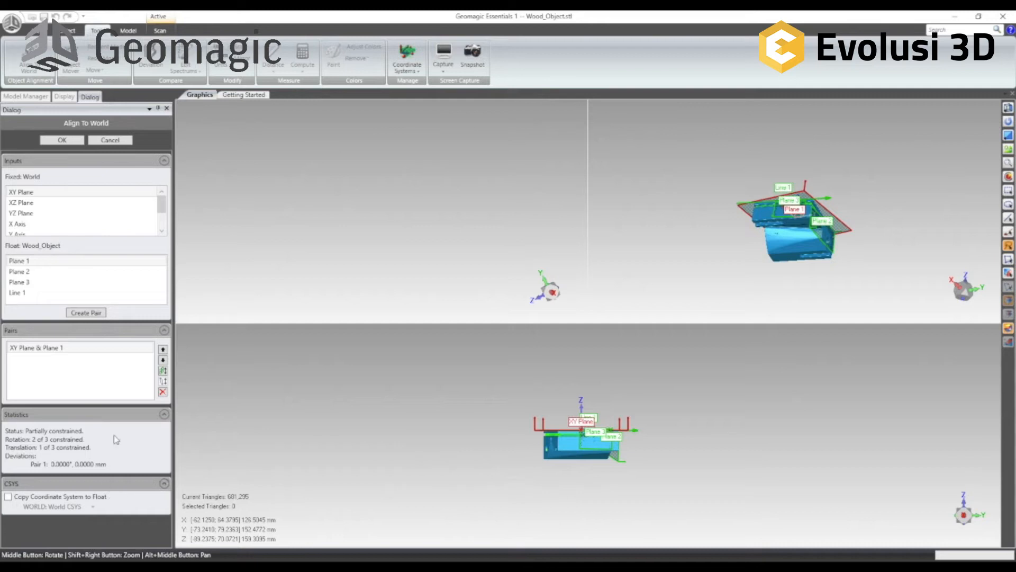
click(163, 370)
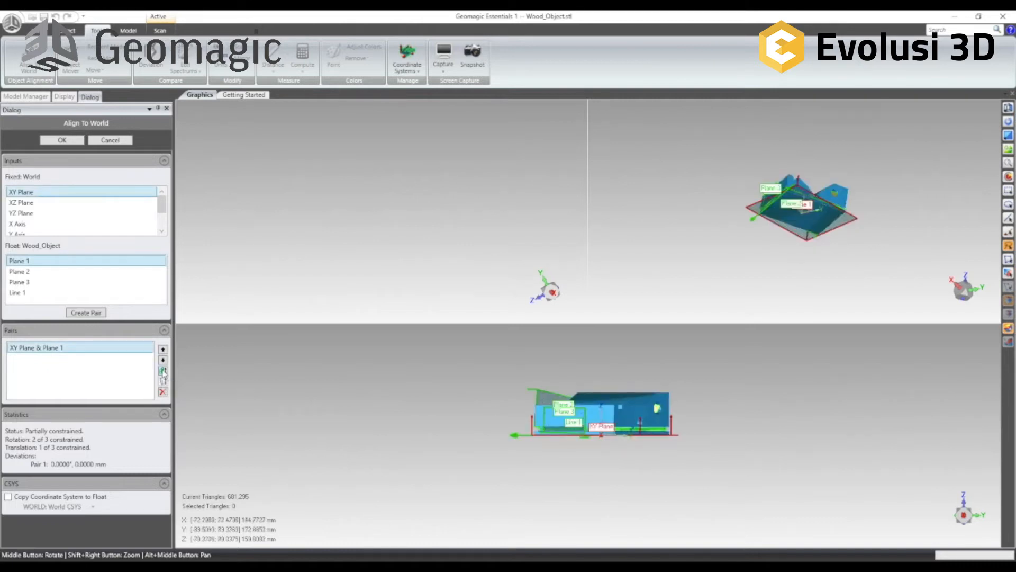
click(162, 371)
click(162, 371)
mouse_move(586, 407)
middle_down()
mouse_move(595, 413)
mouse_move(602, 392)
mouse_move(595, 413)
middle_up()
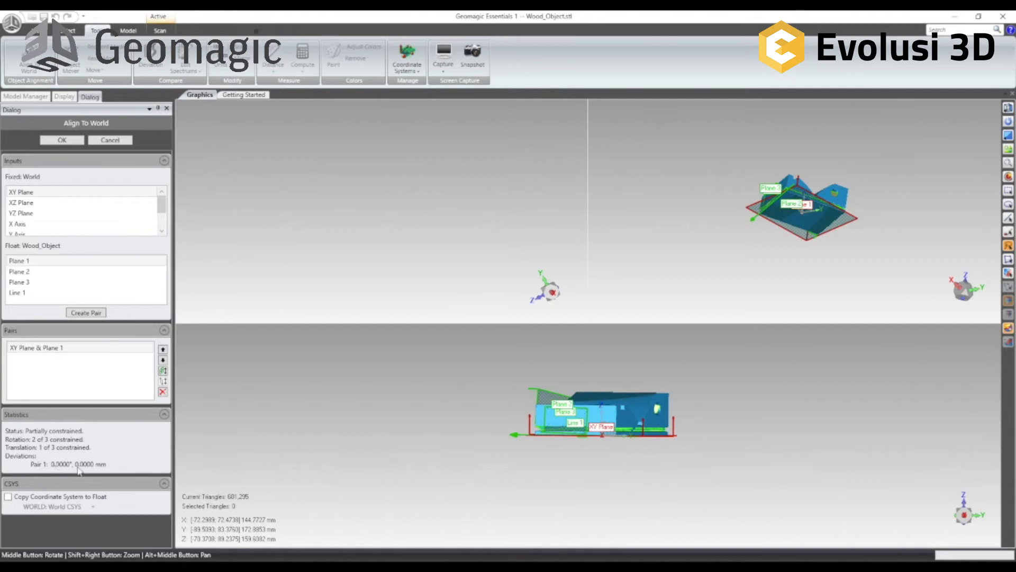
Step: Pair the World XZ Plane with Plane 2, test it as the first pair, and return it to second place
click(51, 204)
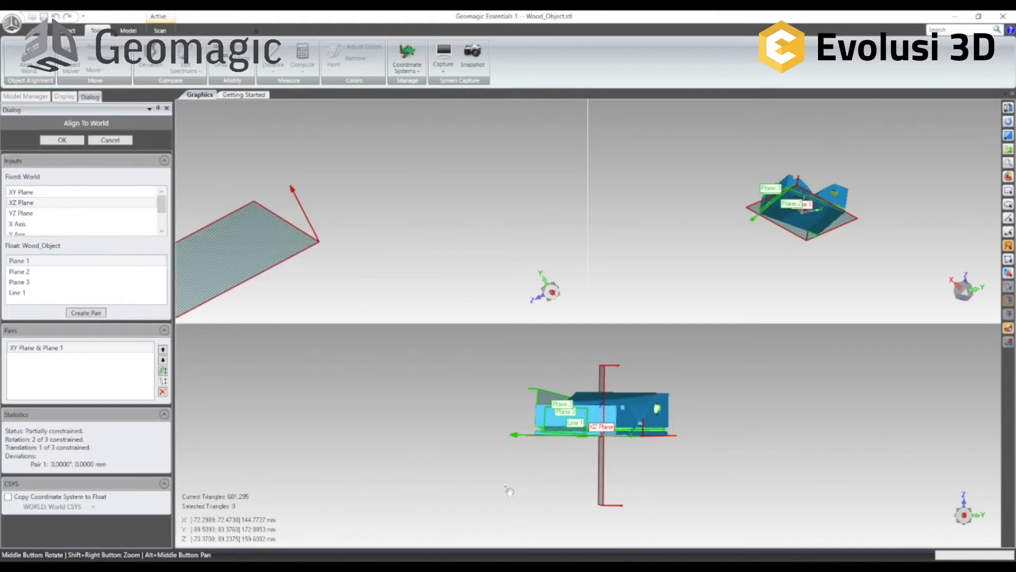
middle_drag(545, 460, 476, 495)
click(25, 271)
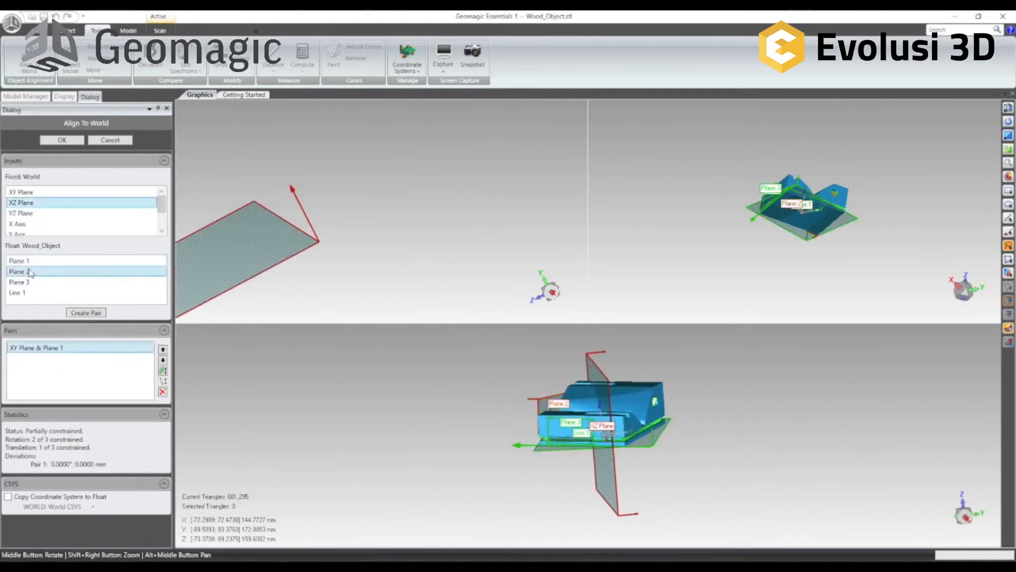
click(86, 313)
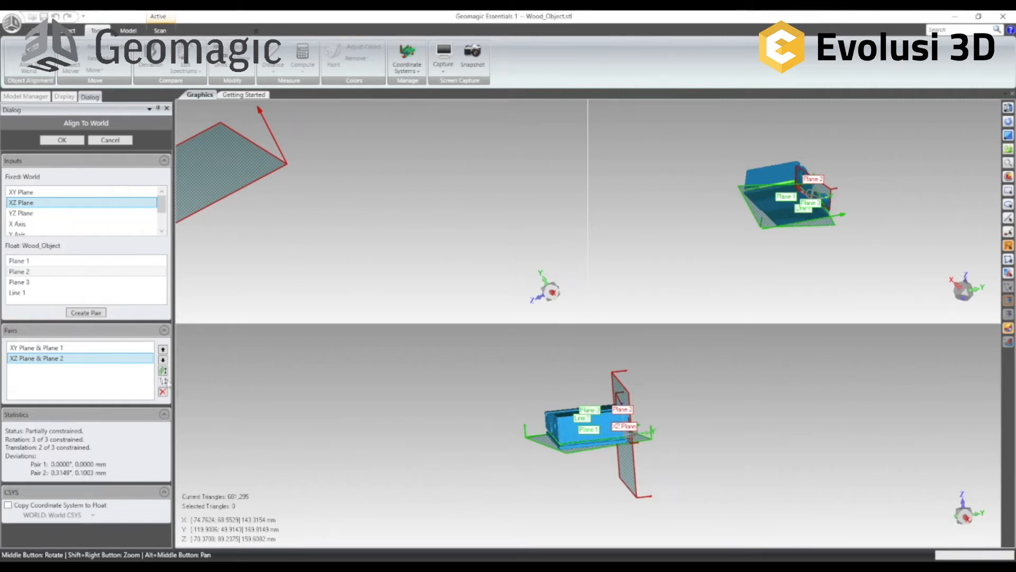
click(162, 350)
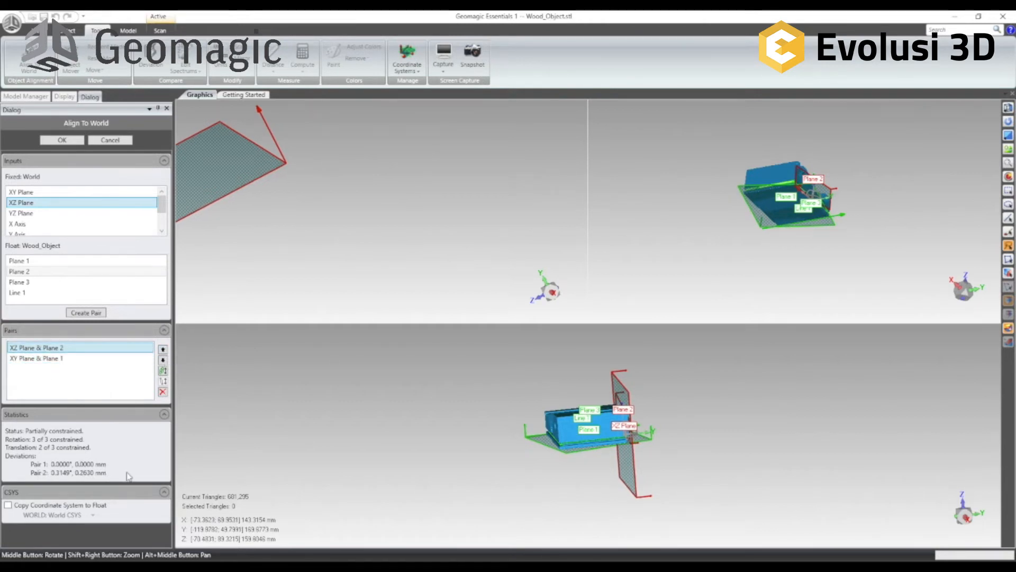
click(163, 360)
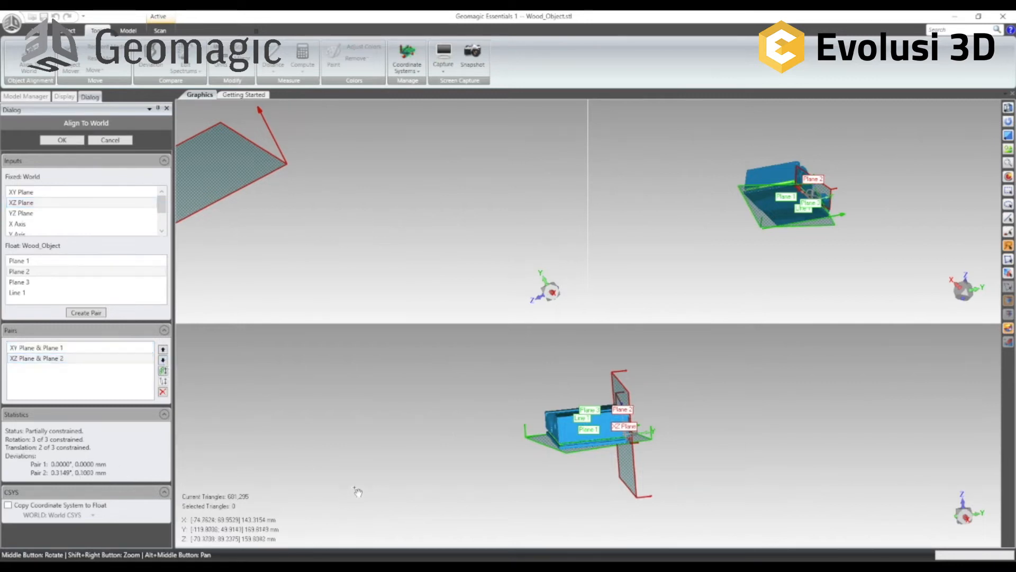
Step: Pair the World Y Axis with Wood_Object's Line 1 as the third alignment pair
middle_drag(767, 422, 660, 456)
click(15, 293)
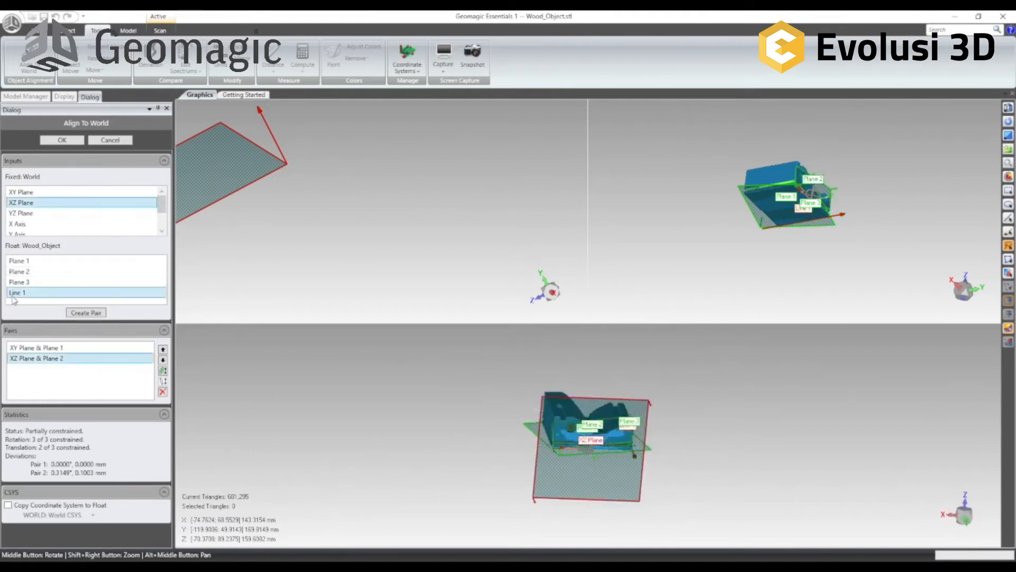
middle_drag(871, 221, 723, 214)
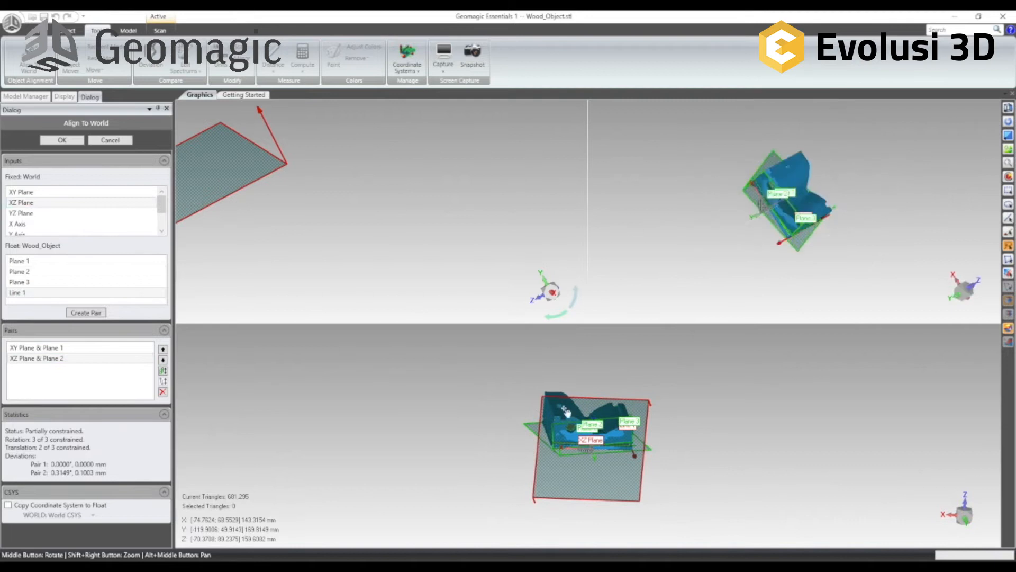
click(972, 527)
middle_drag(619, 379, 543, 495)
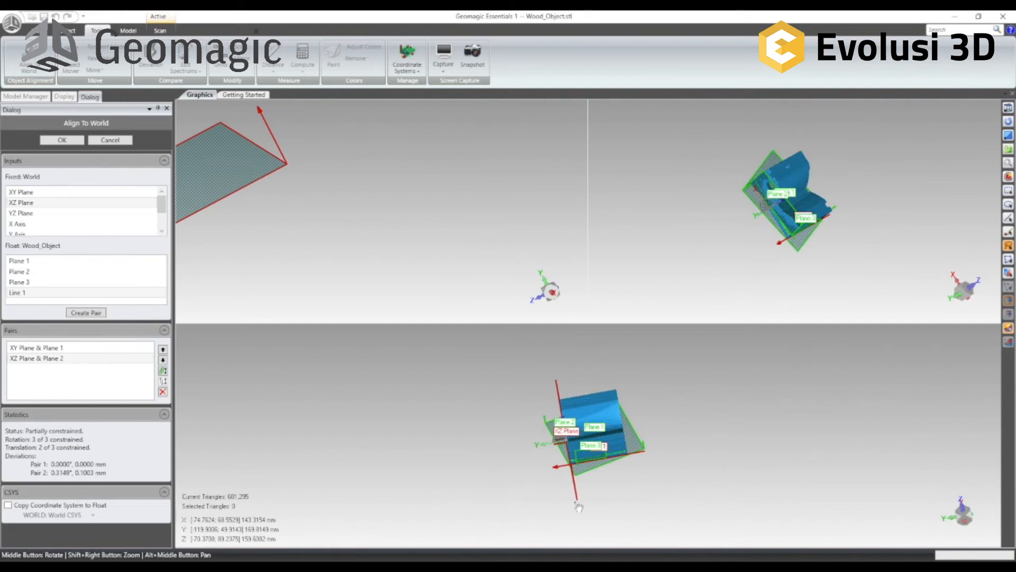
scroll(586, 504, up, 3)
middle_drag(430, 457, 534, 471)
scroll(53, 225, down, 1)
click(55, 224)
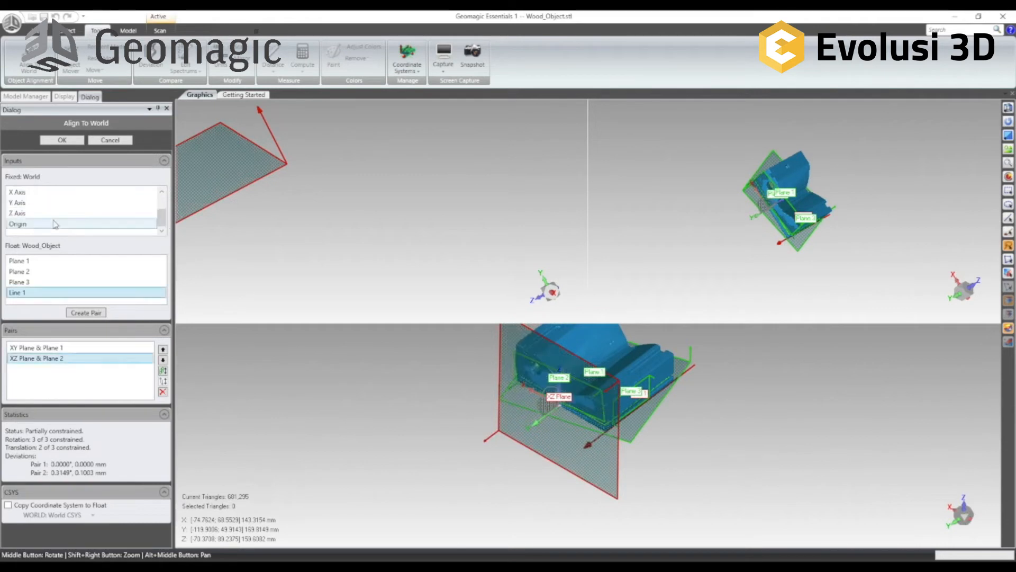
click(27, 202)
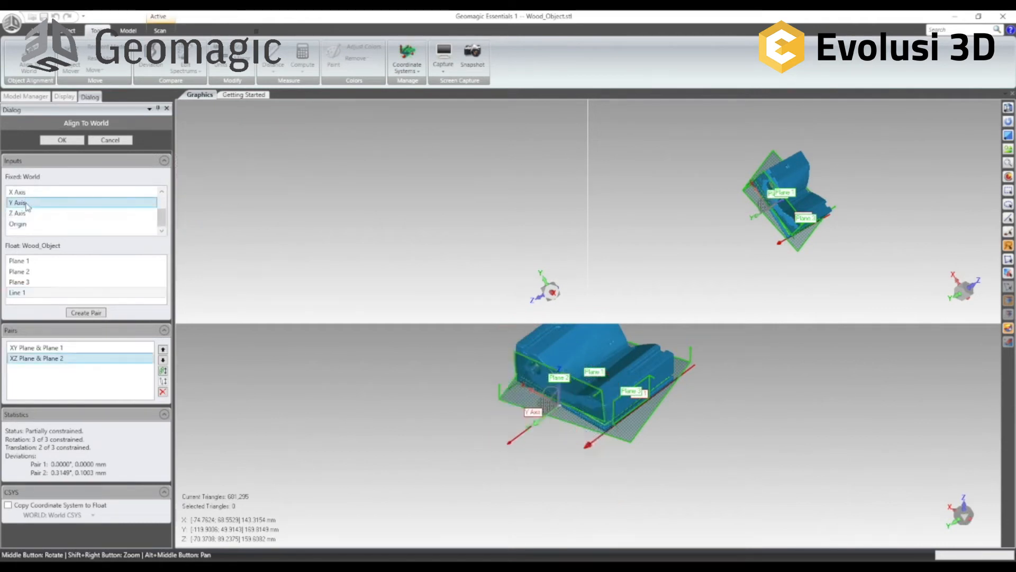
click(39, 294)
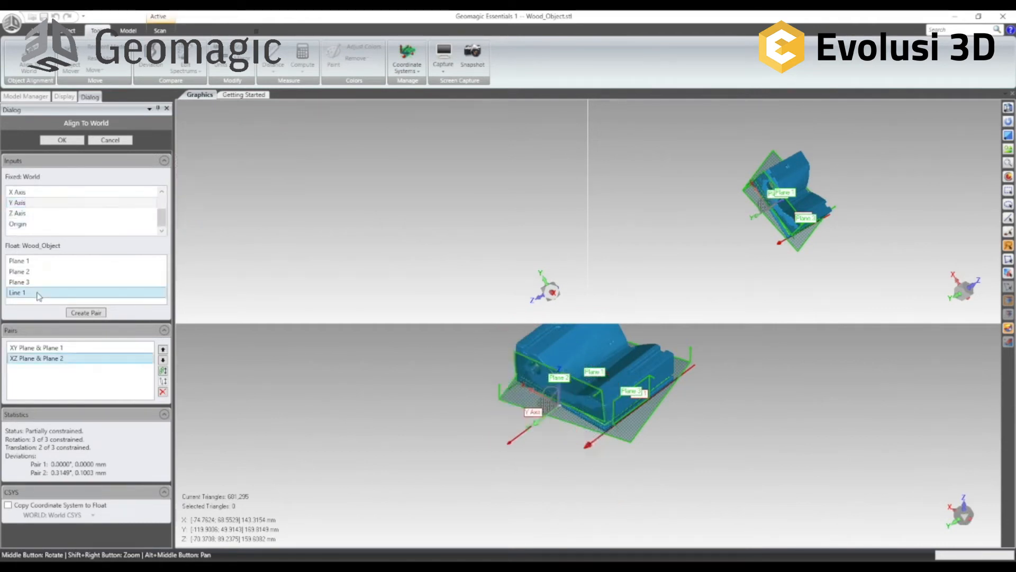
click(93, 313)
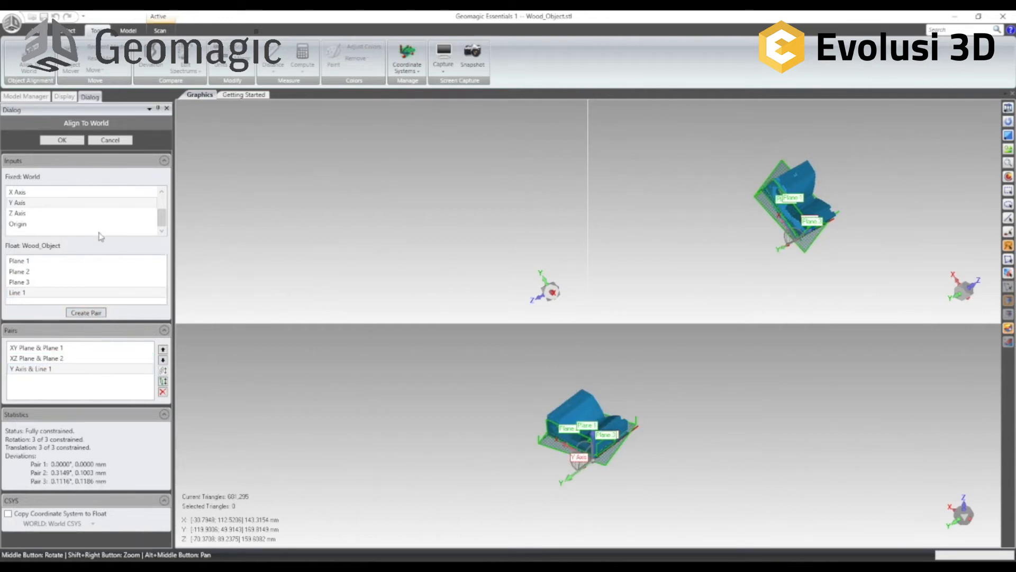
Step: Check the alignment in views along the Z and Y axes and accept the Align To World result
click(963, 513)
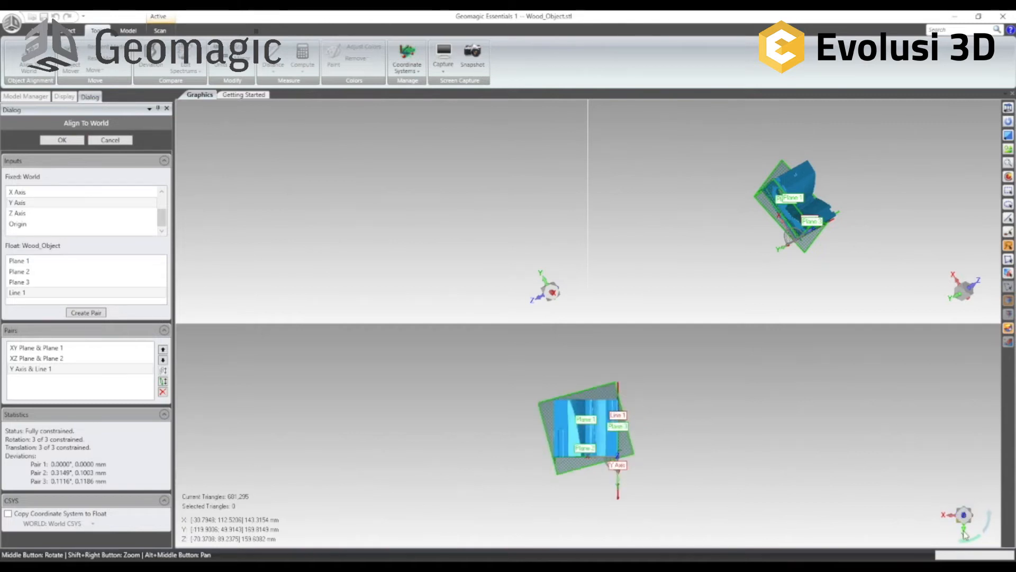
click(965, 534)
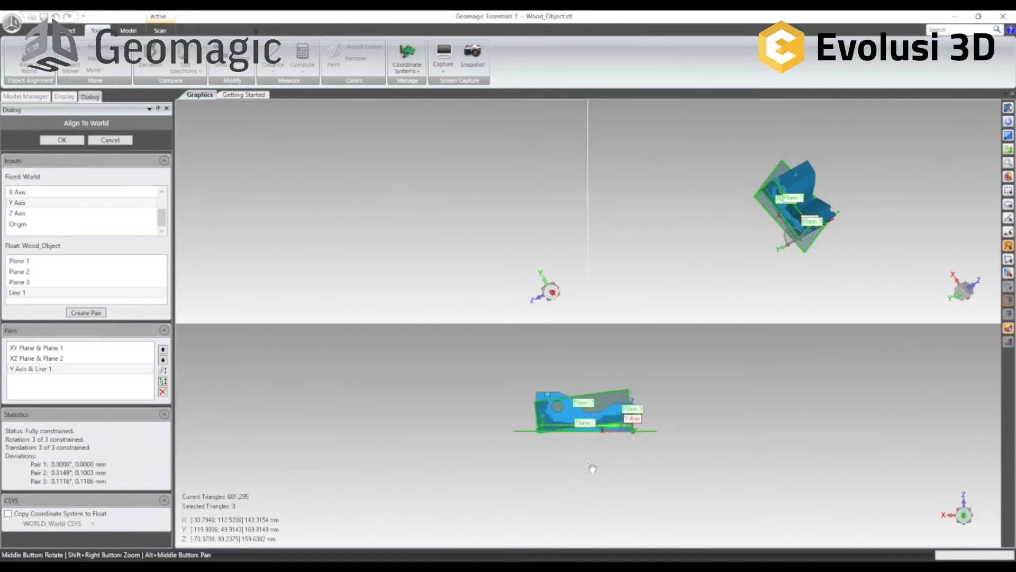
scroll(606, 368, up, 3)
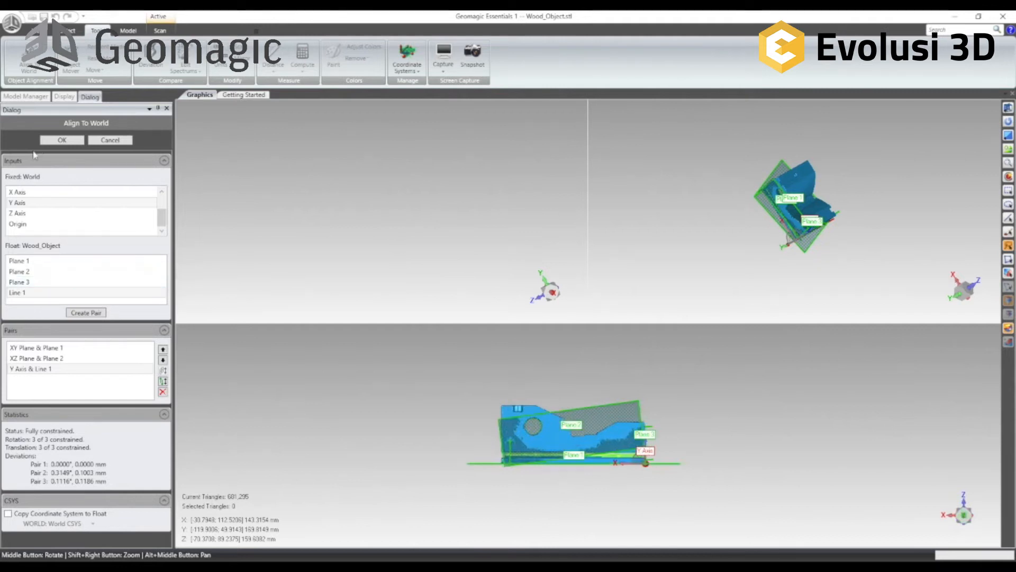
click(62, 141)
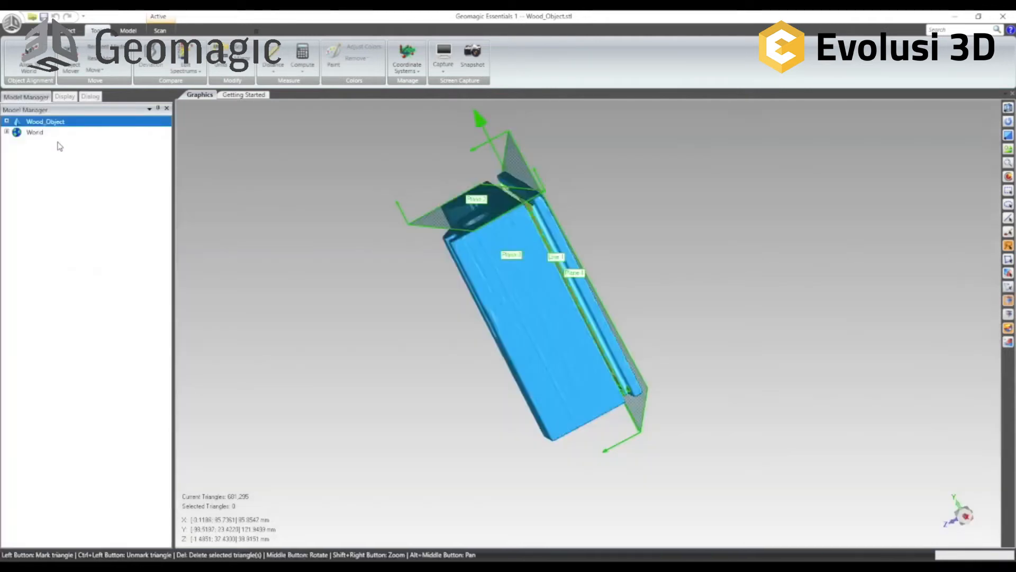
Step: Inspect the aligned object in the Right View and from an oblique angle
click(1008, 109)
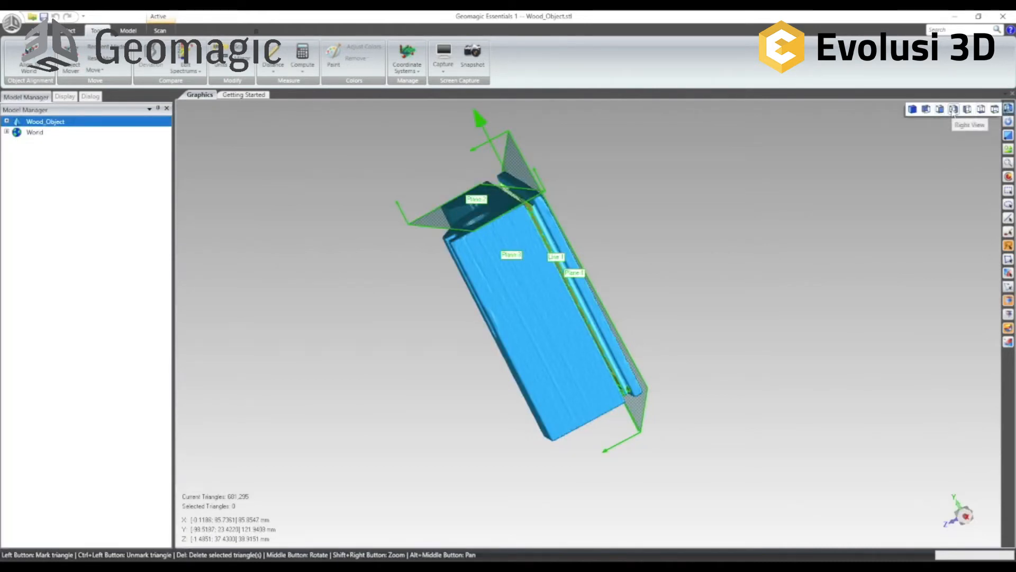
click(953, 109)
scroll(551, 336, up, 5)
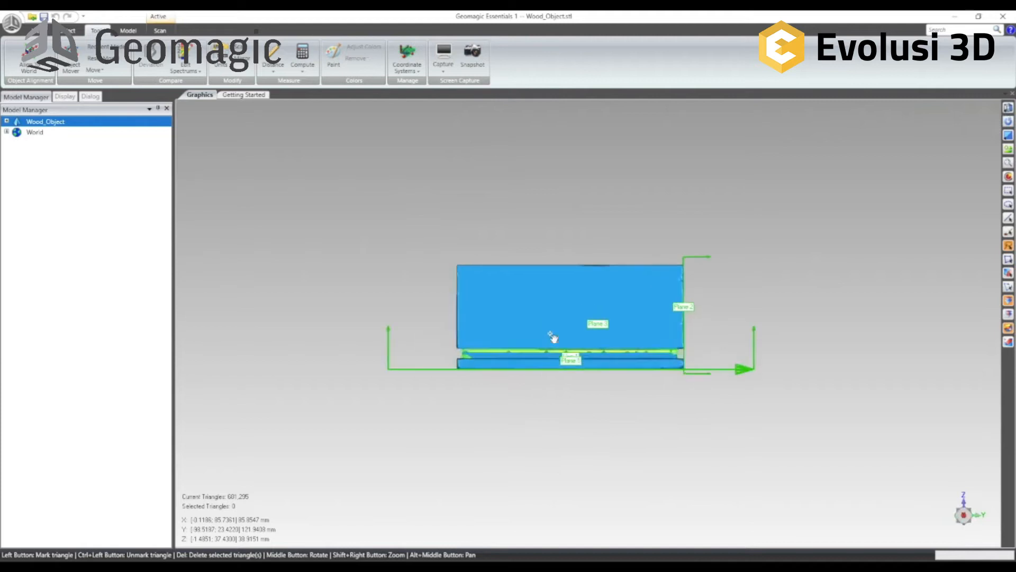
middle_drag(529, 307, 343, 318)
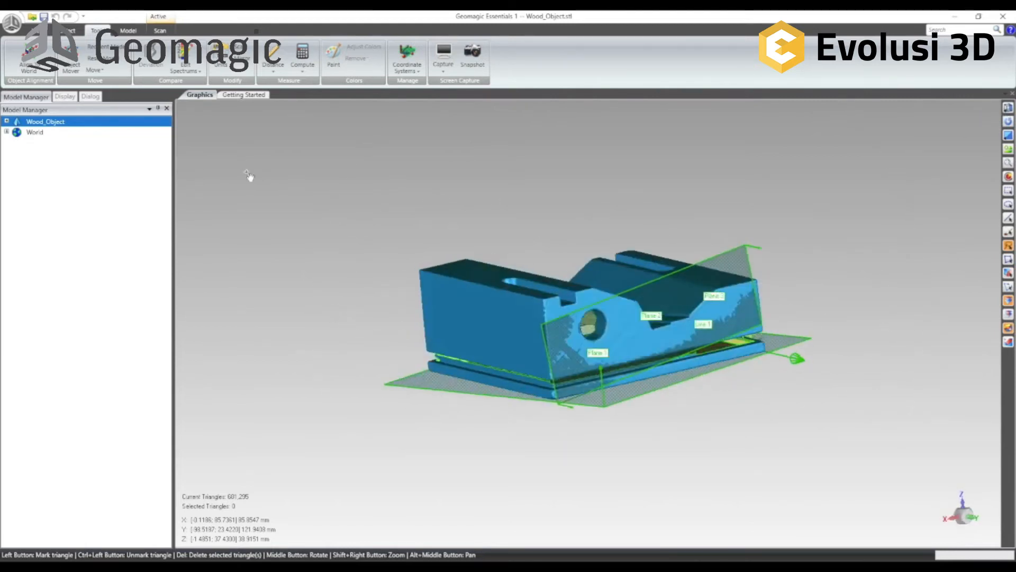
Step: Hide Plane 1, Plane 2 and Plane 3 among Wood_Object's features
click(7, 121)
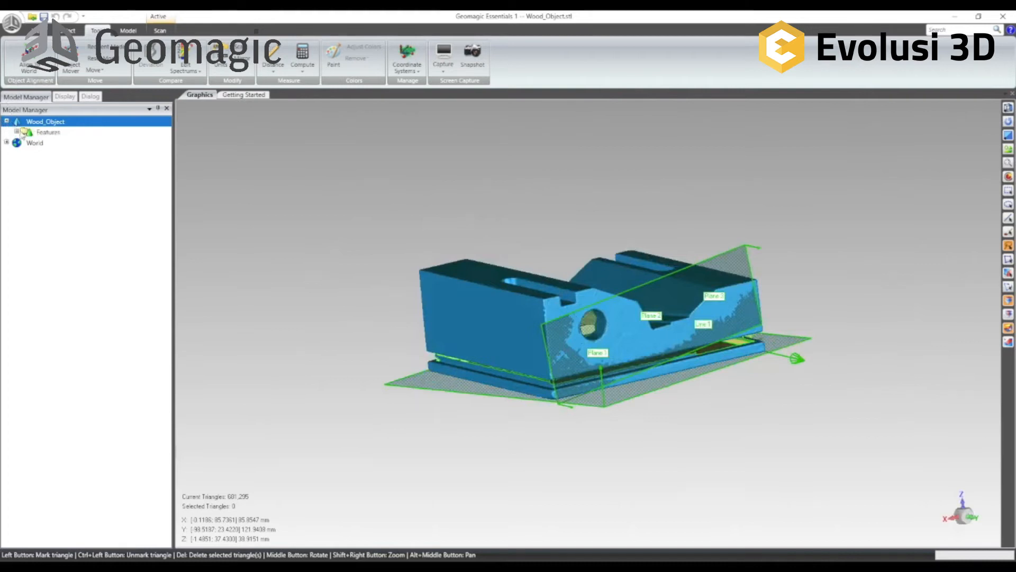
click(17, 132)
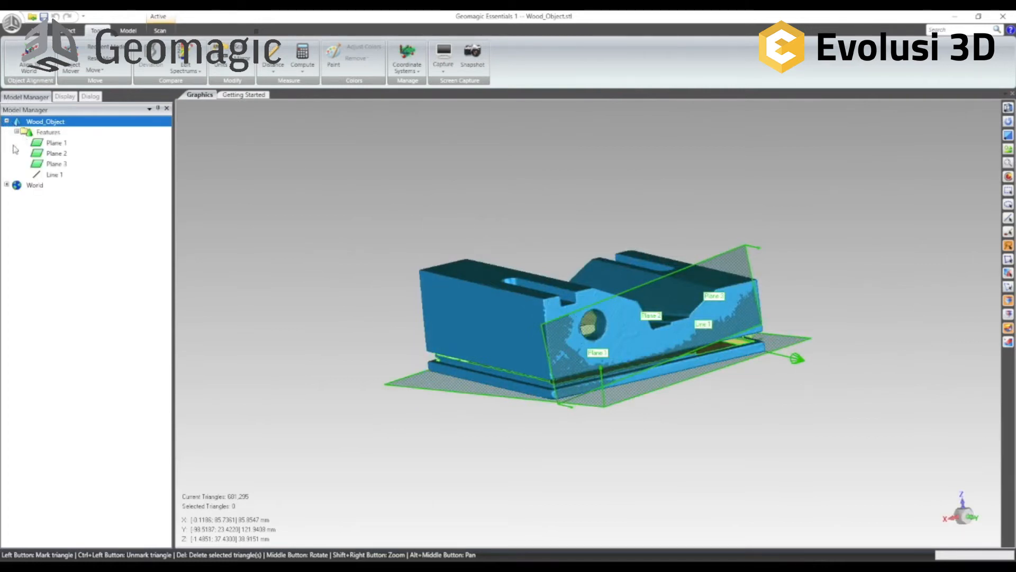
click(50, 147)
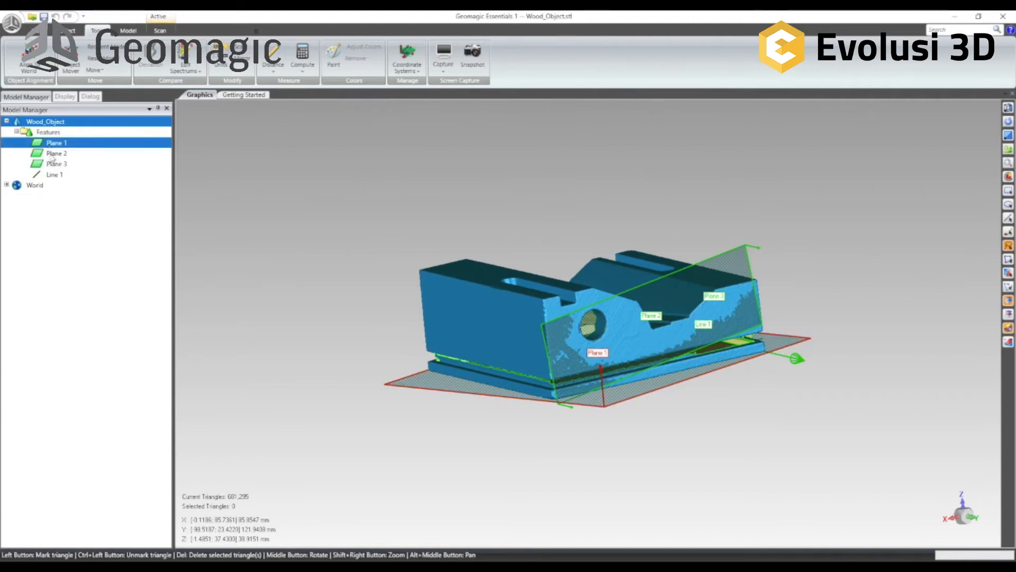
click(55, 164)
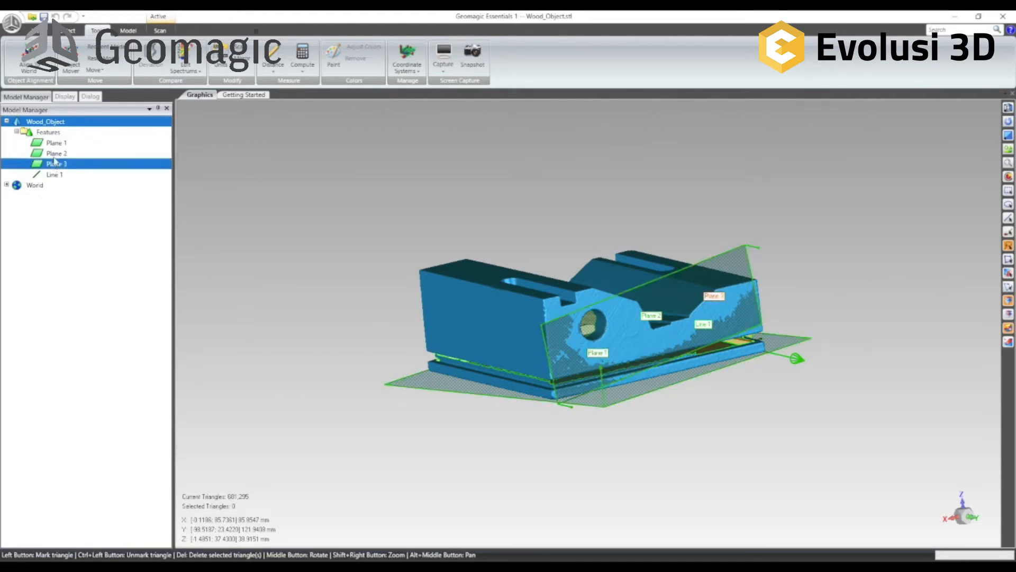
ctrl+click(54, 153)
ctrl+click(55, 145)
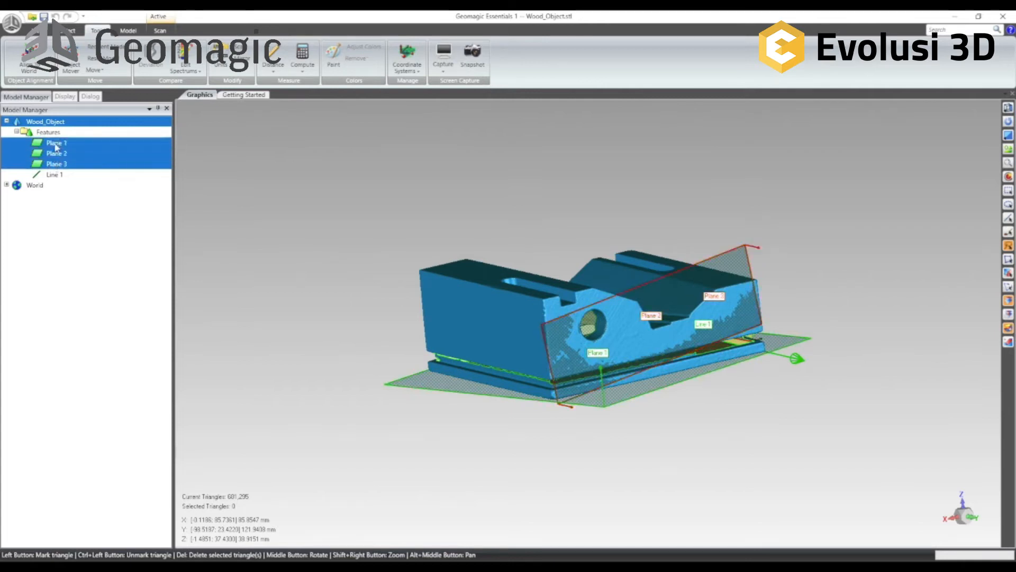
ctrl+click(55, 144)
ctrl+click(55, 151)
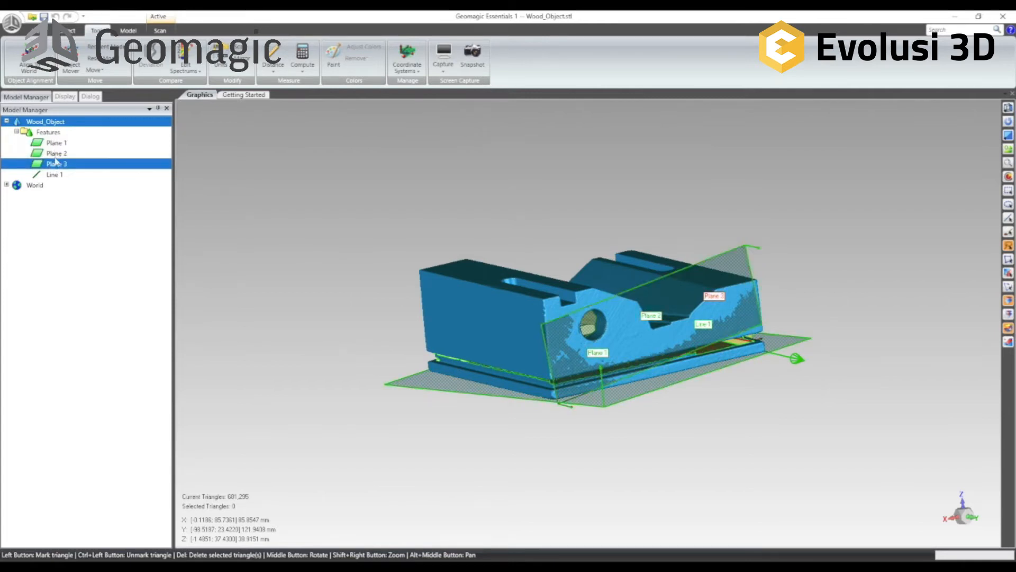
shift+click(61, 145)
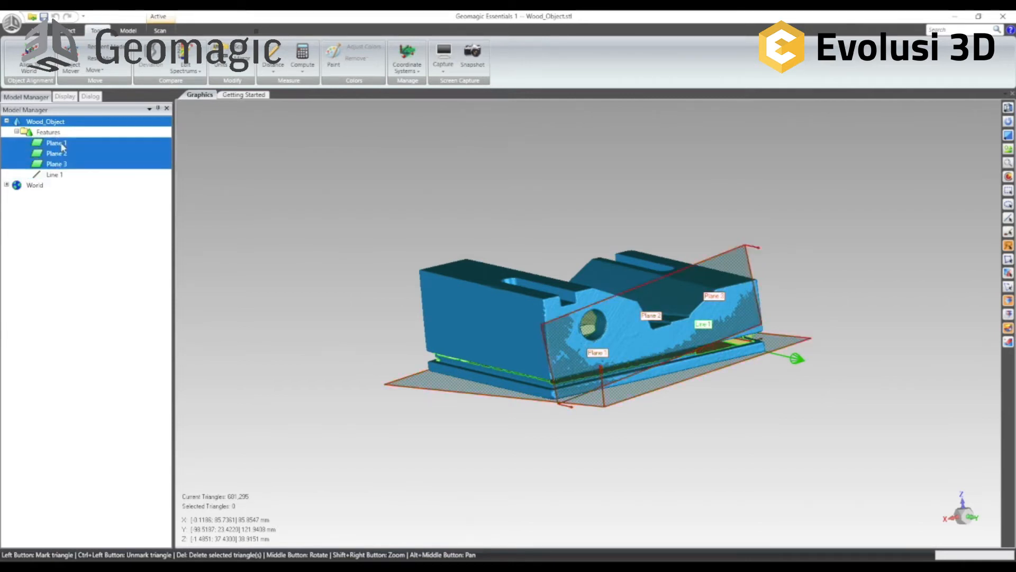
right_click(58, 153)
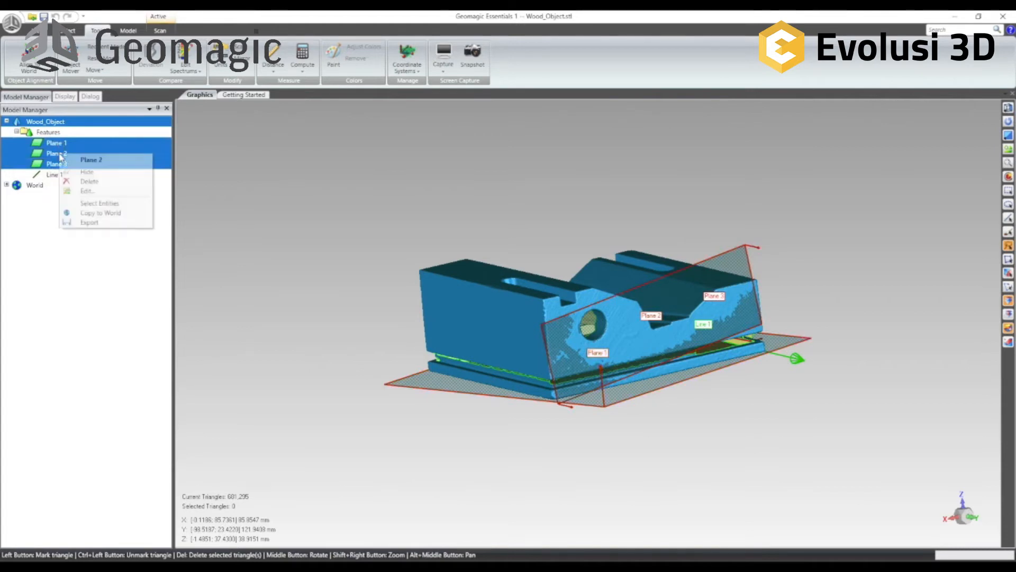
click(87, 172)
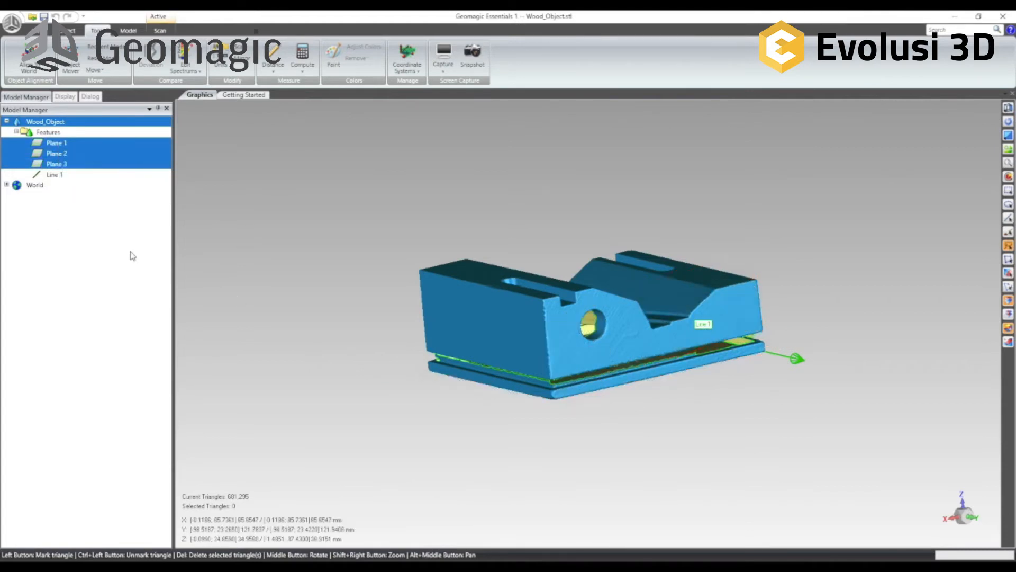
Step: Hide Wood_Object's Line 1 feature
click(53, 178)
right_click(53, 180)
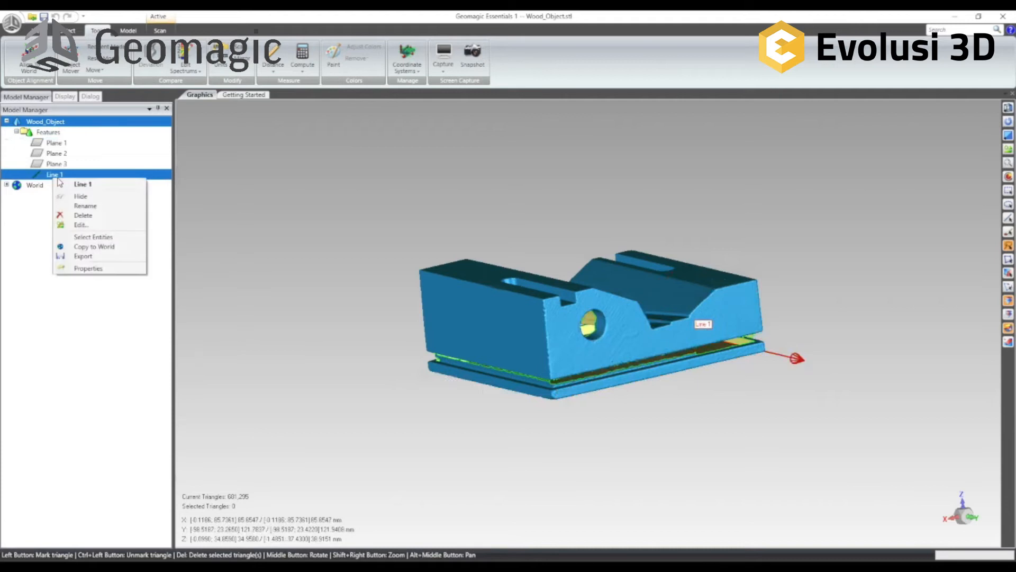
click(88, 195)
Step: Activate Fill Single for the open side groove of the mesh and choose the Bridge hole type
middle_drag(642, 213, 631, 449)
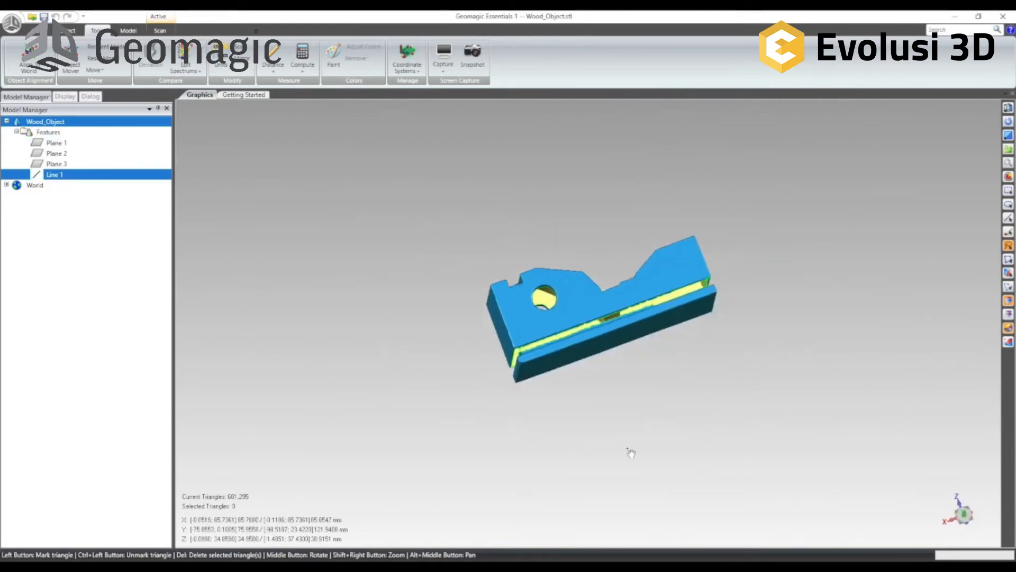
scroll(575, 379, up, 3)
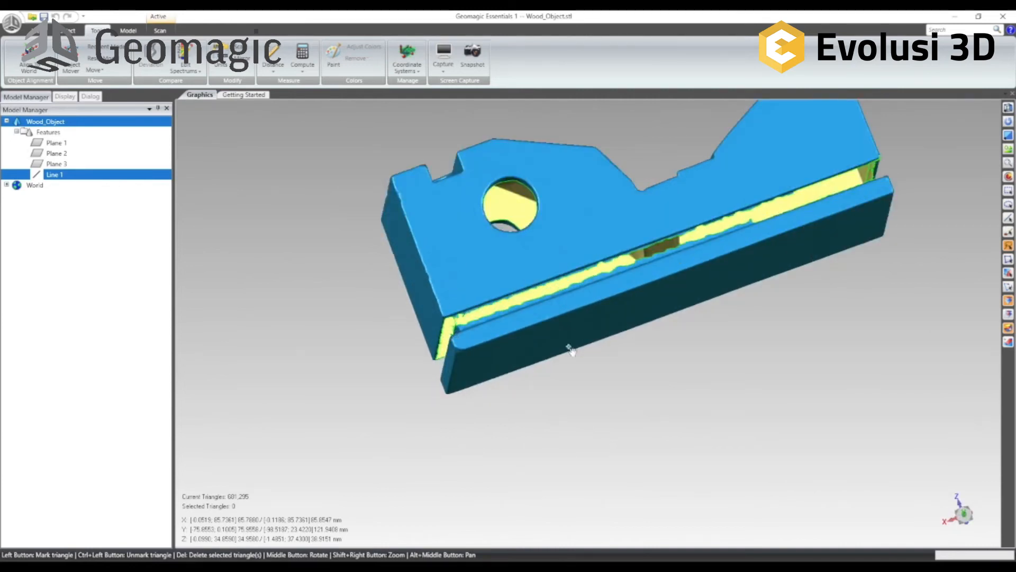
middle_drag(662, 334, 797, 229)
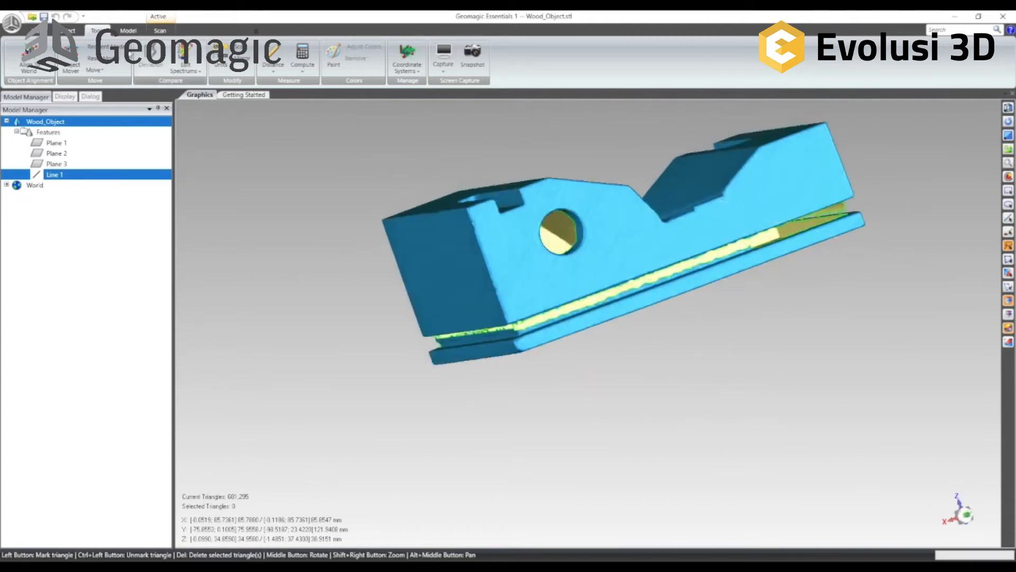
click(128, 31)
click(159, 31)
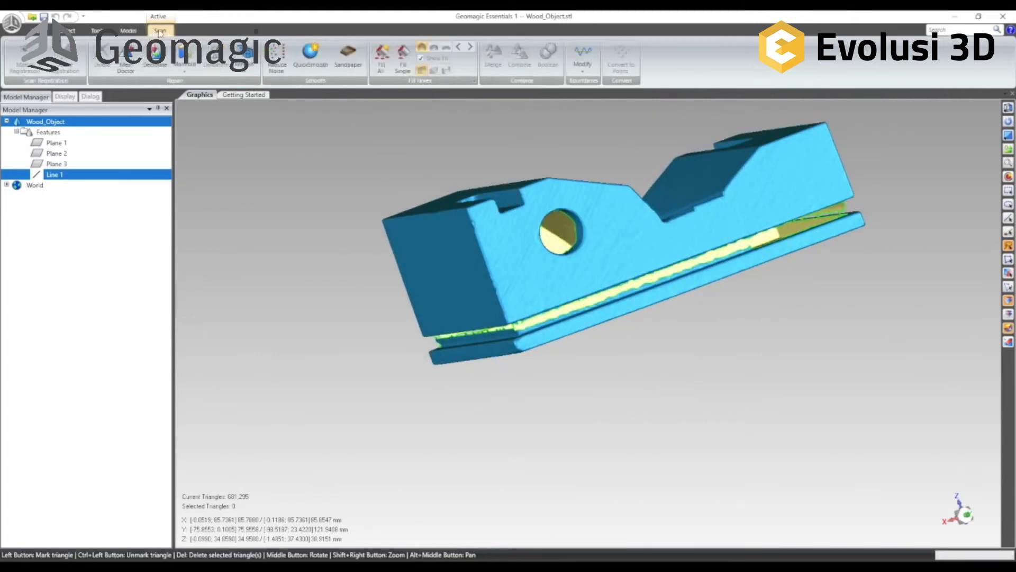
click(404, 60)
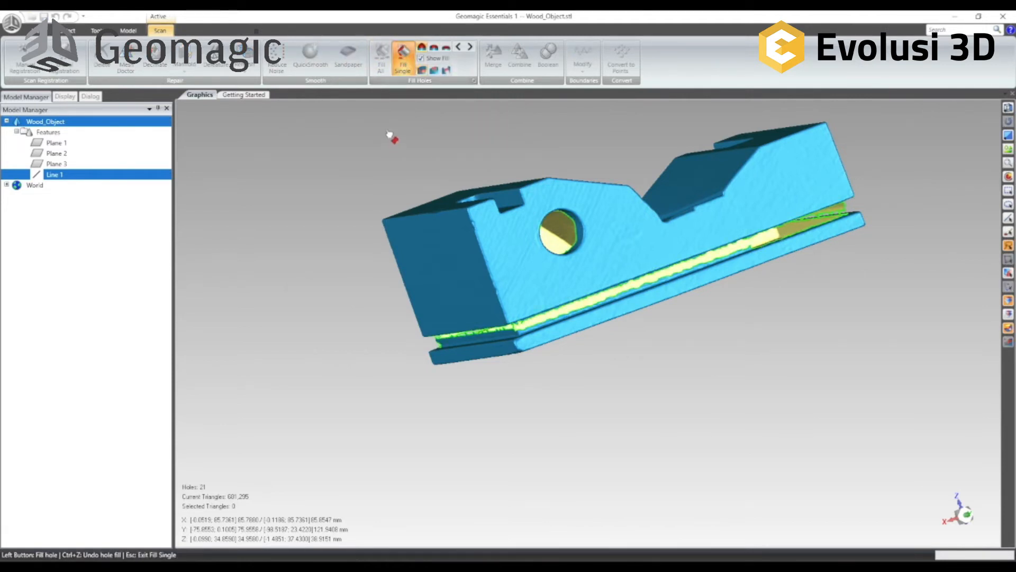
click(65, 96)
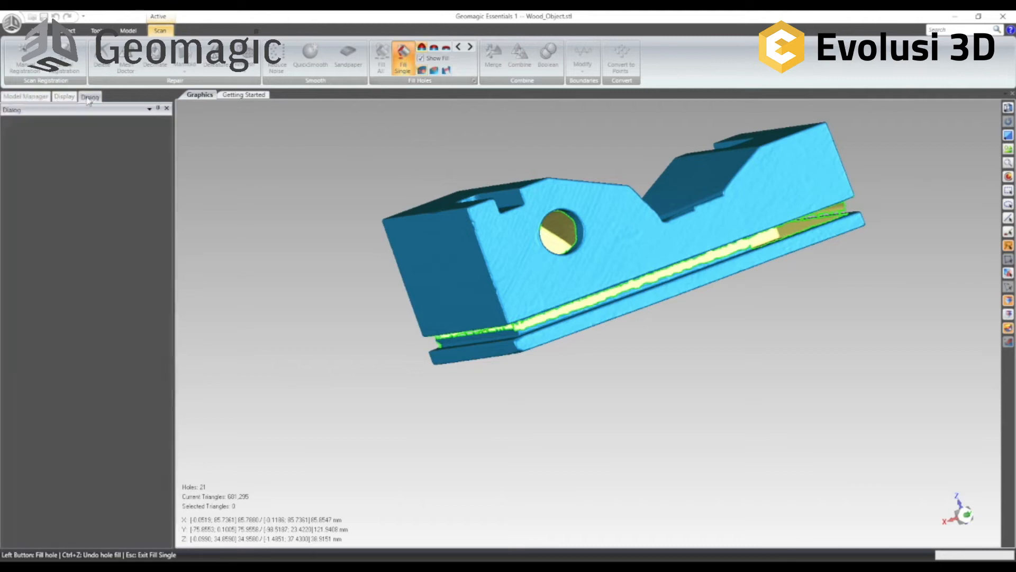
click(25, 96)
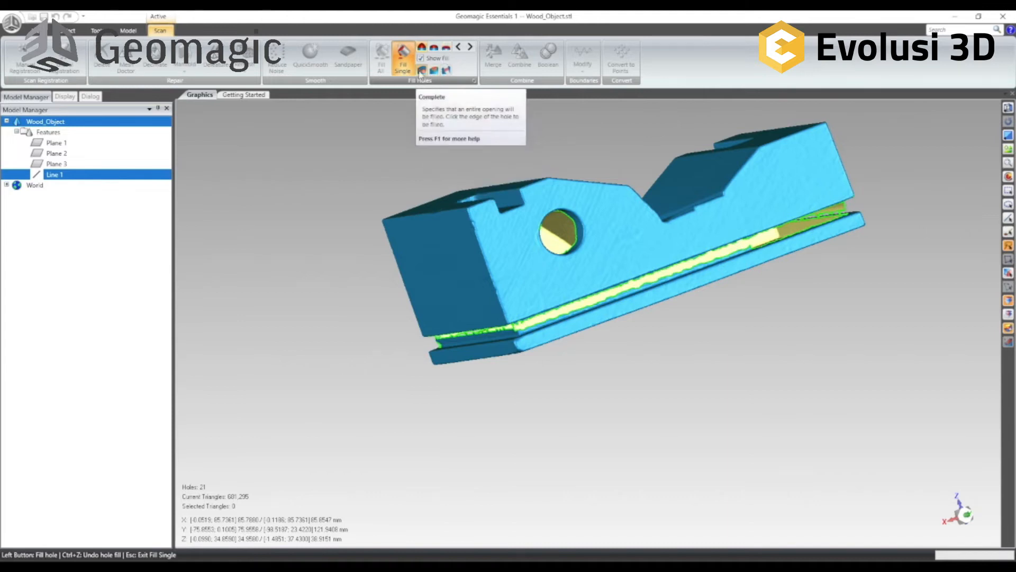
click(446, 72)
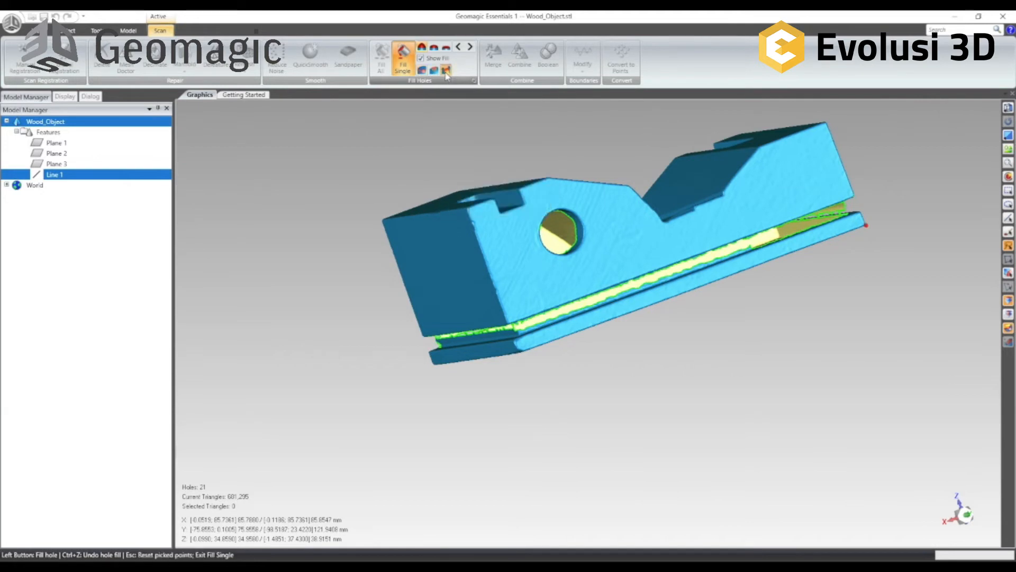
Step: Try a curvature-based bridge across the open groove near the block's vertical corner, inspect its shape, and undo it
middle_drag(869, 245, 503, 379)
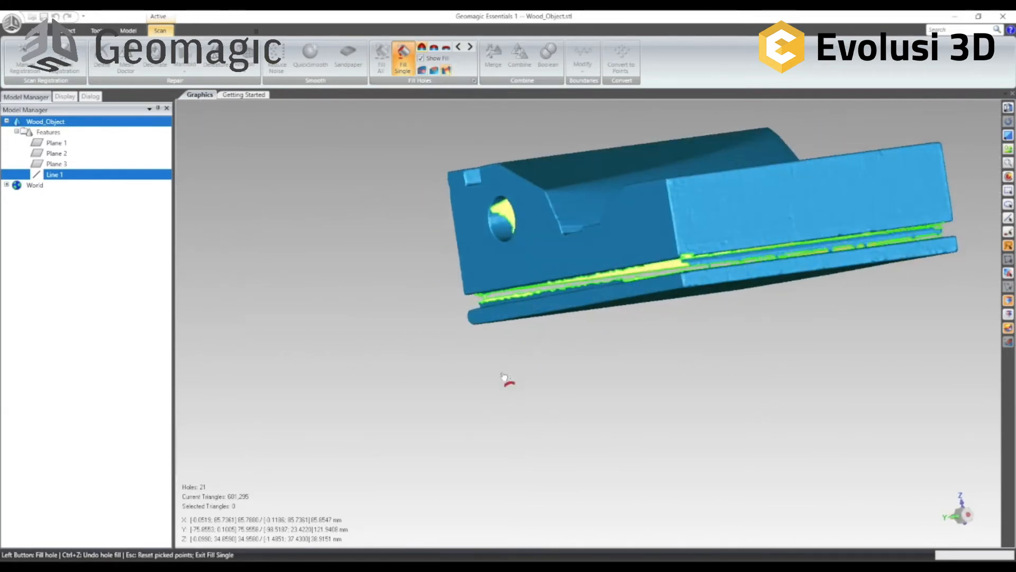
scroll(675, 275, up, 5)
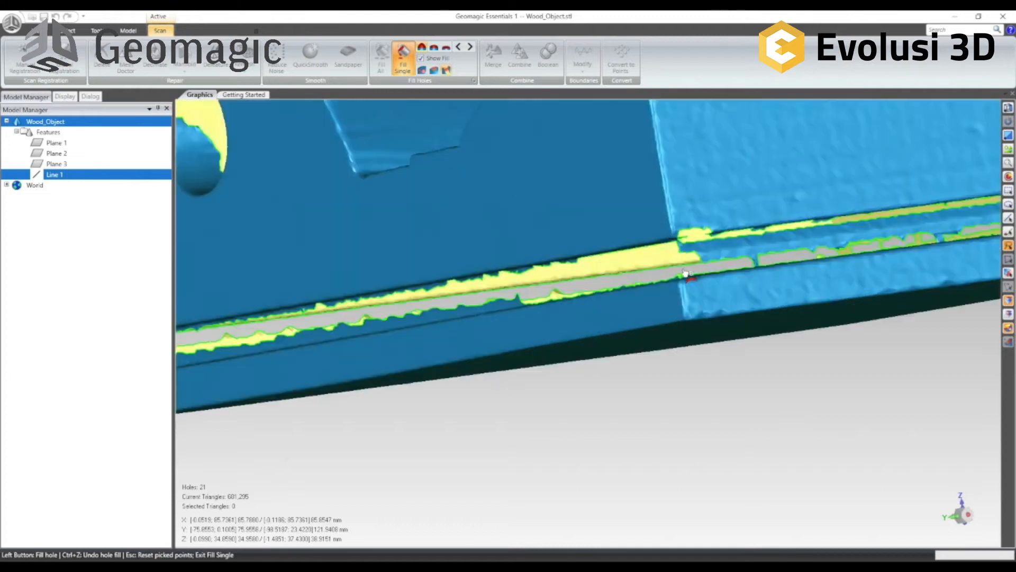
middle_drag(605, 234, 700, 207)
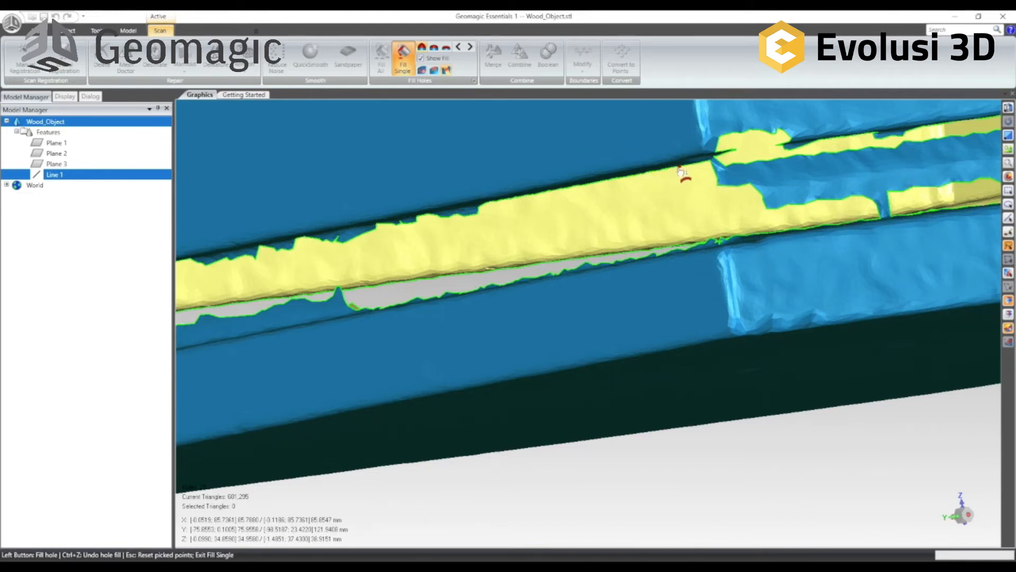
scroll(689, 212, up, 1)
scroll(689, 212, down, 1)
middle_drag(608, 213, 776, 217)
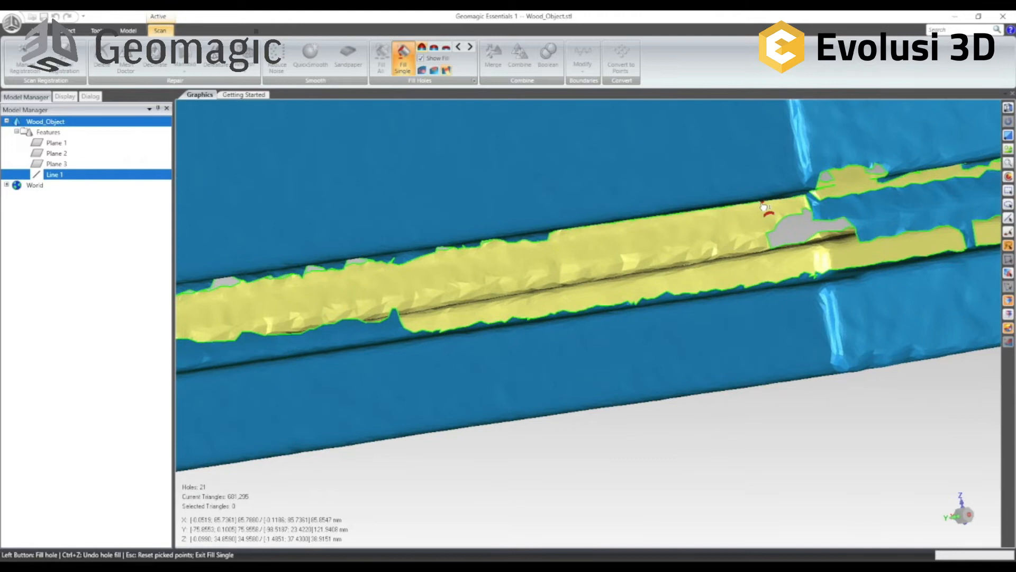
click(788, 203)
click(770, 282)
click(796, 280)
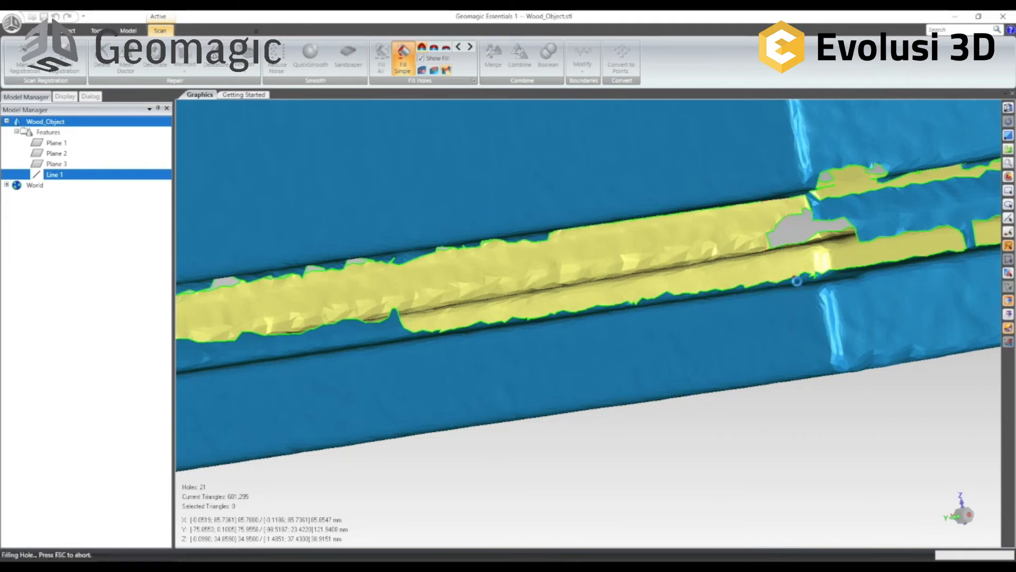
scroll(695, 289, down, 2)
middle_drag(692, 316, 415, 401)
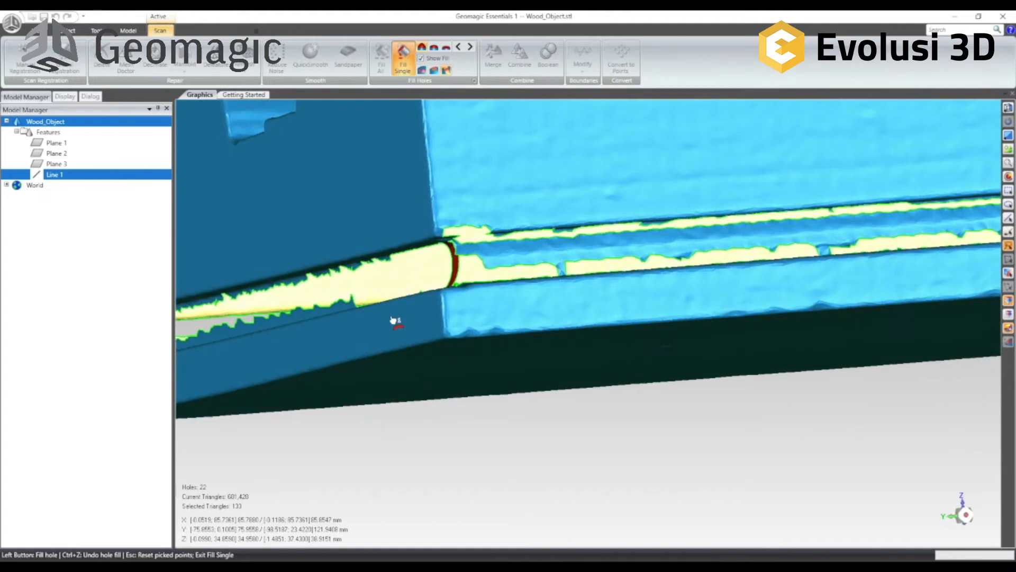
click(390, 322)
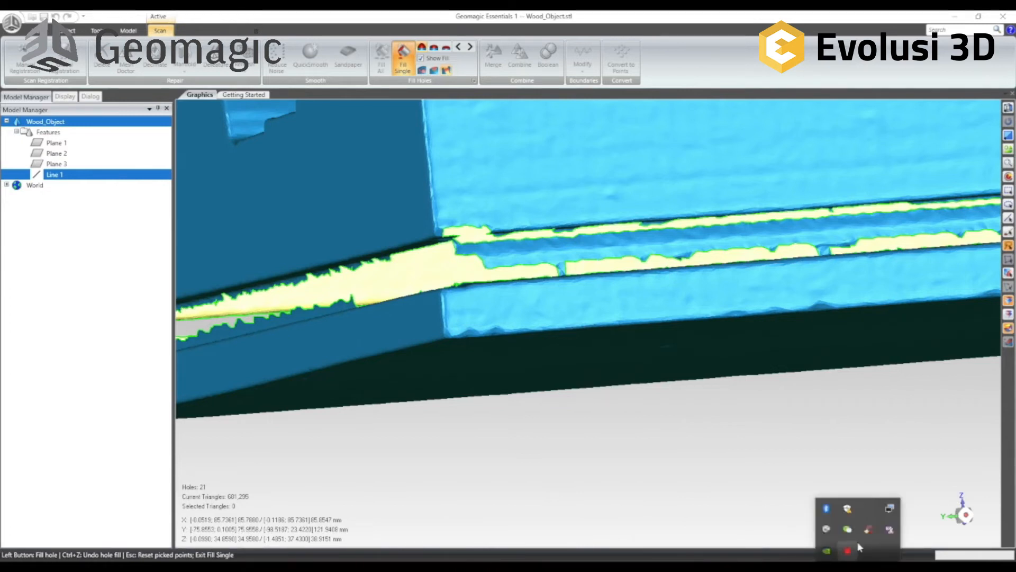
right_click(867, 511)
click(893, 499)
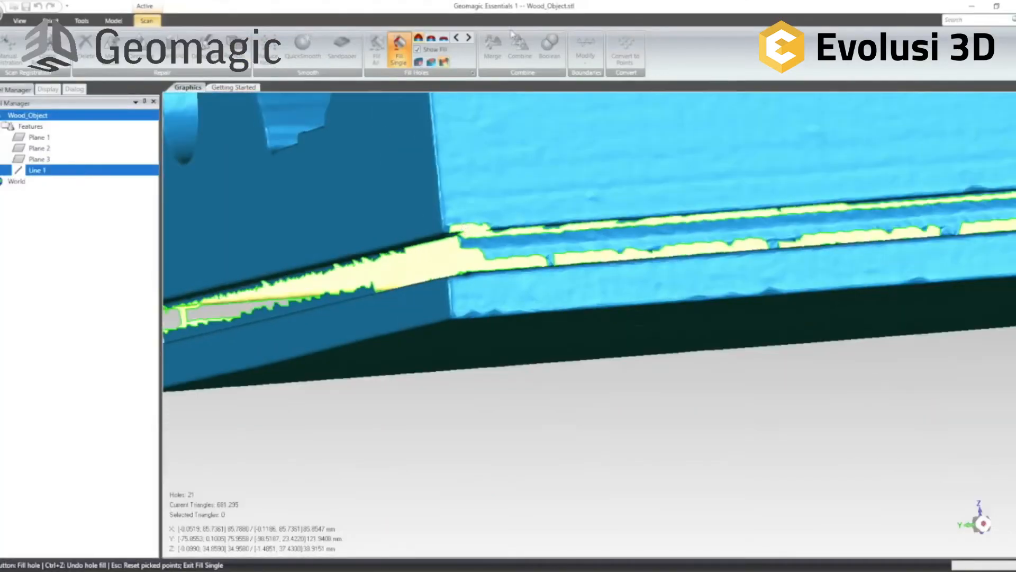
Step: Try a tangent bridge across the same groove gap near the corner, check it from the side, and undo it
click(432, 38)
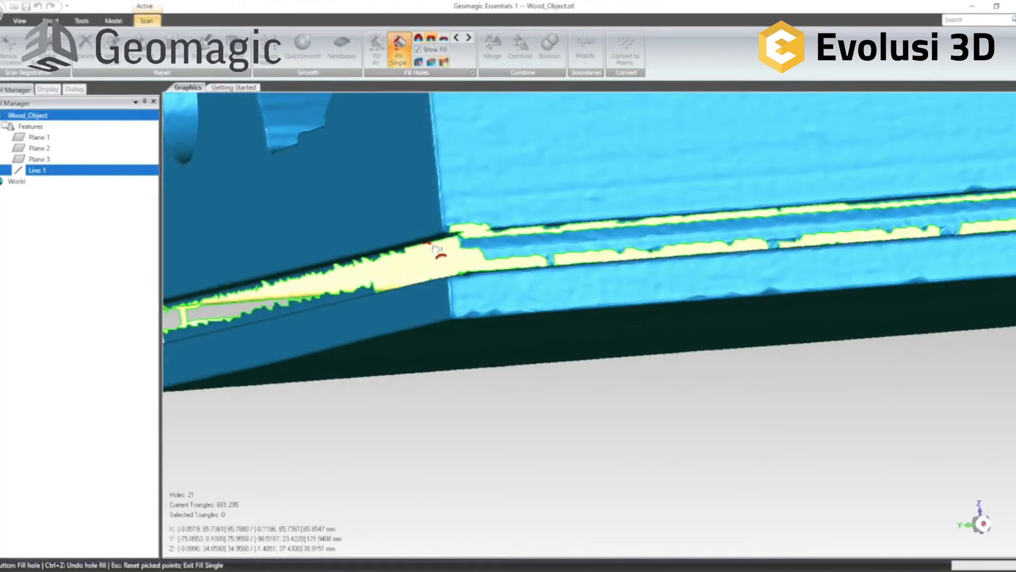
click(432, 279)
click(445, 281)
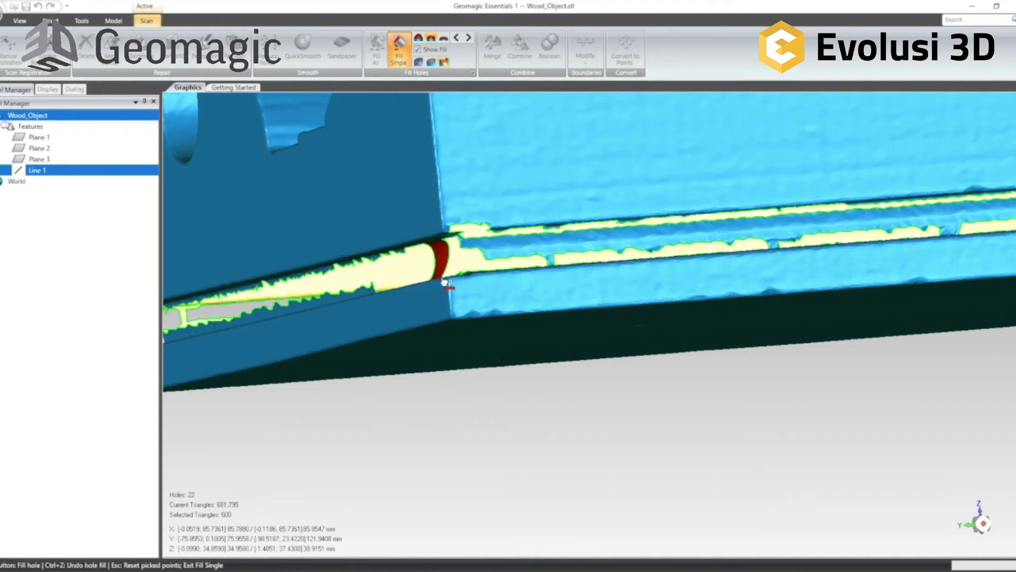
middle_drag(459, 269, 838, 307)
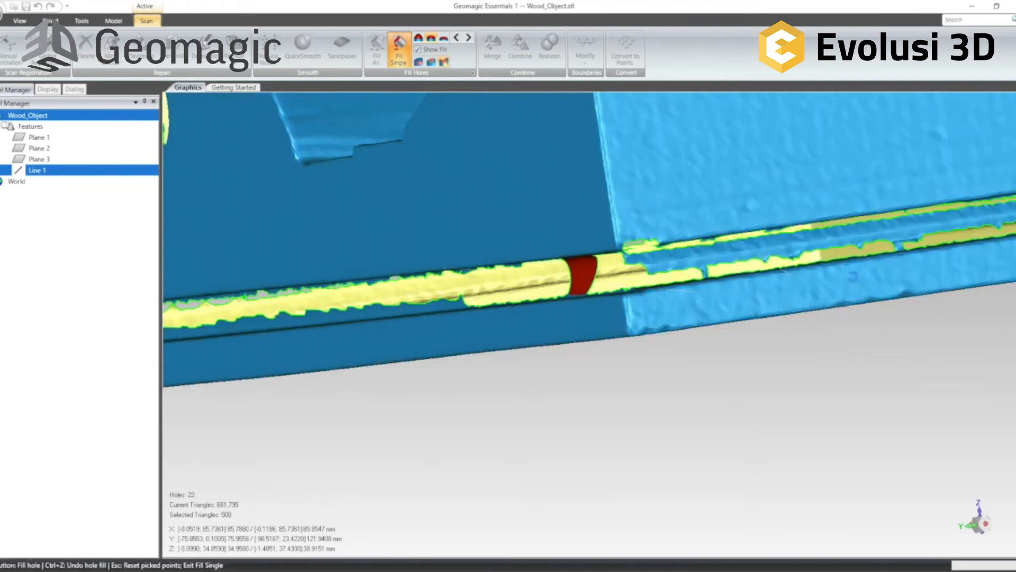
key(ctrl+z)
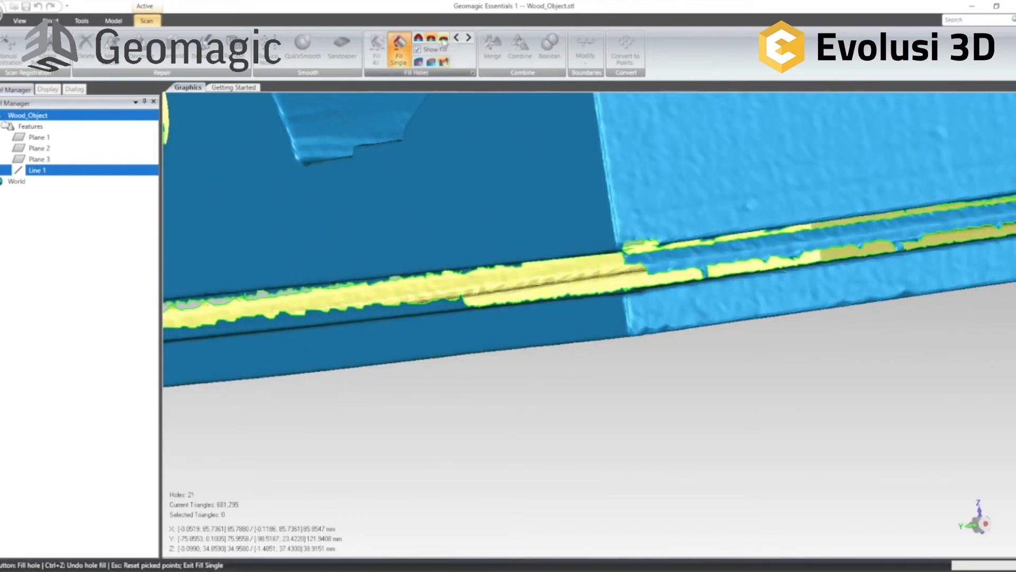
Step: Build a flat bridge between the upper and lower edges of the groove, just before the block's vertical corner
scroll(638, 254, up, 3)
middle_drag(470, 295, 739, 141)
click(676, 183)
click(709, 179)
click(684, 260)
click(710, 257)
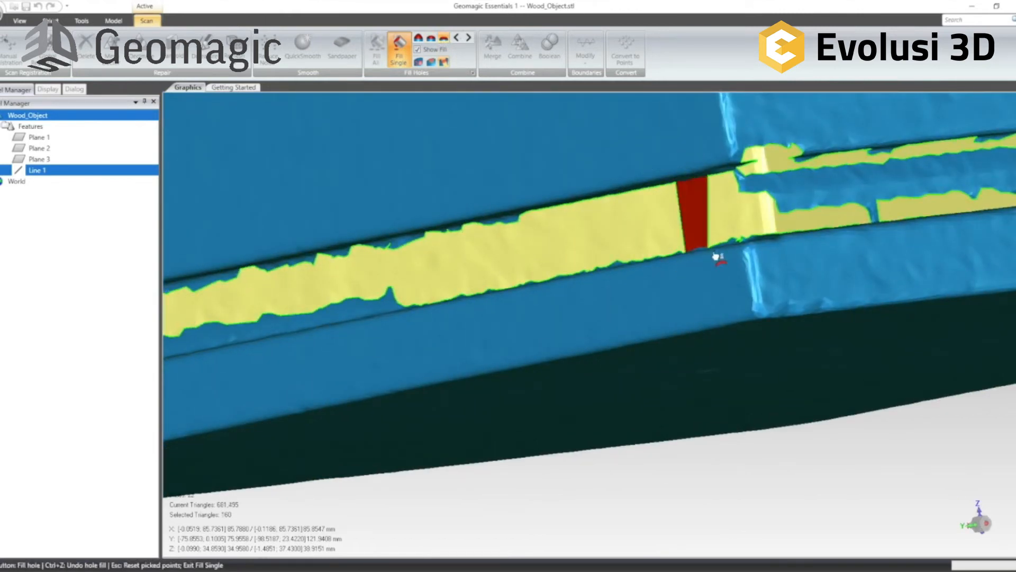
Step: Add a second flat bridge across the groove on the adjacent side, just past the corner, and check both bridges
middle_drag(816, 326, 532, 371)
click(517, 313)
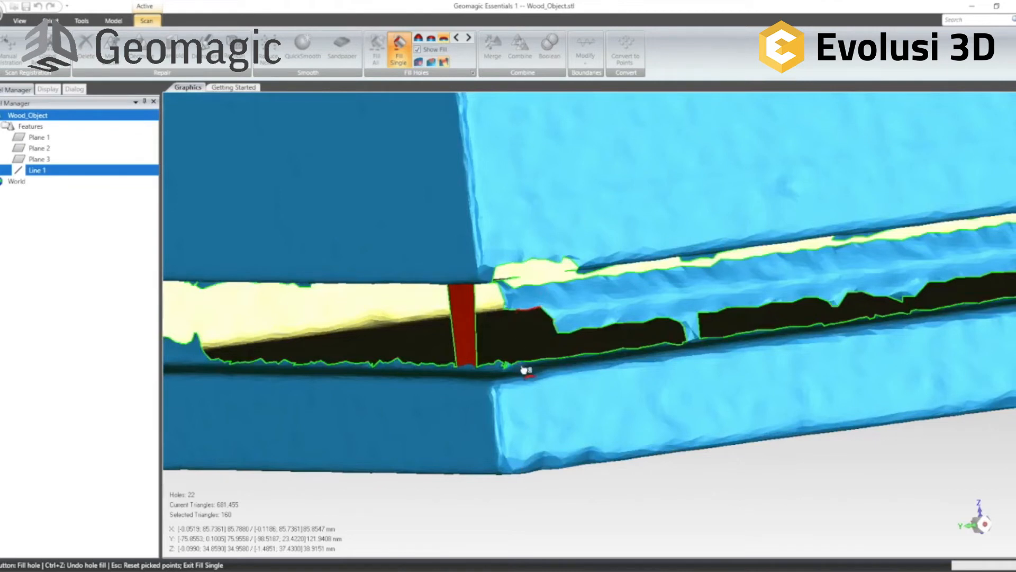
click(547, 358)
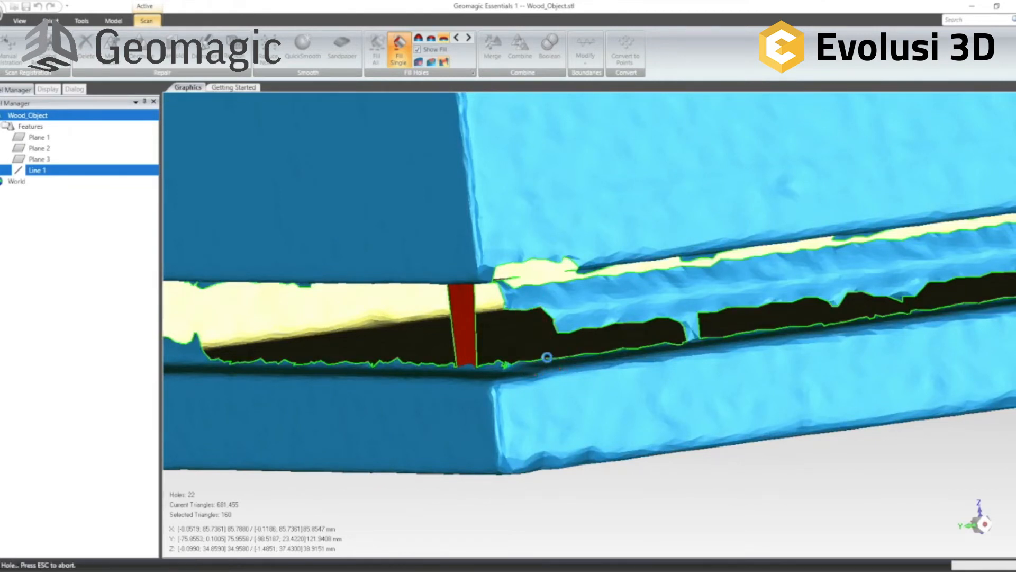
middle_drag(551, 351, 426, 121)
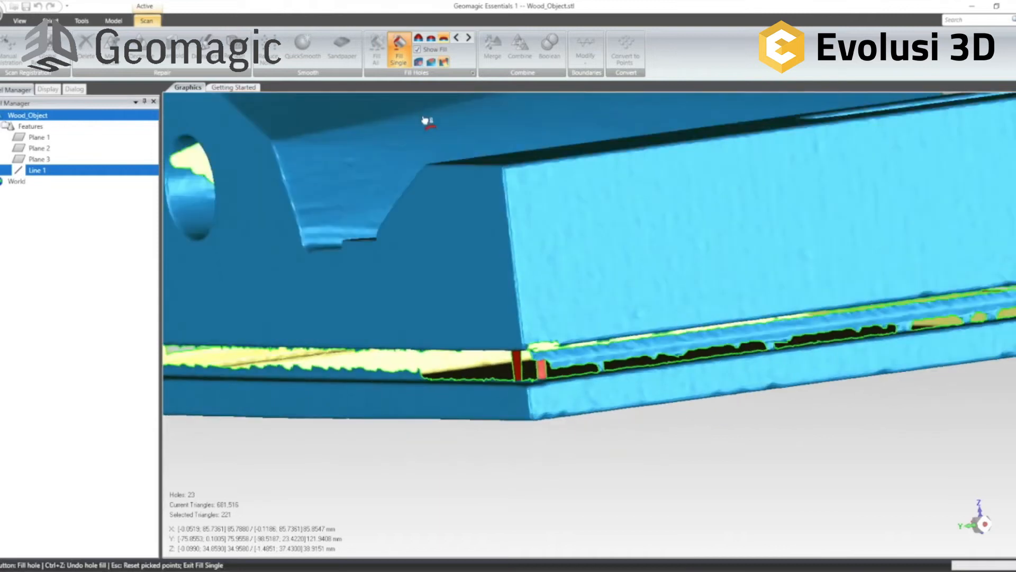
middle_drag(420, 399, 647, 148)
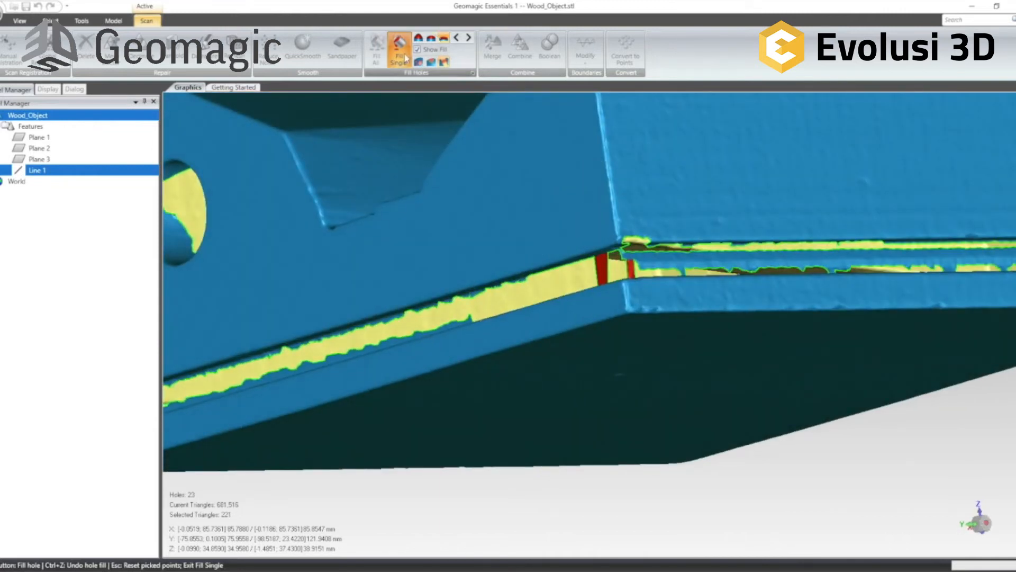
Step: Fill the small gap enclosed between the two flat bridges at the groove's corner as a complete hole
click(418, 62)
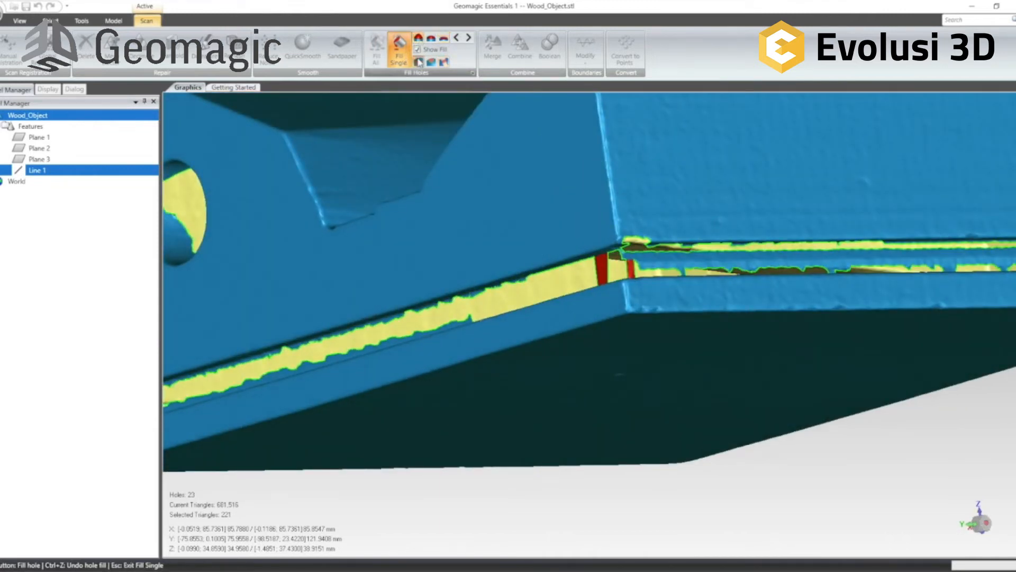
click(417, 49)
click(627, 276)
scroll(642, 286, up, 3)
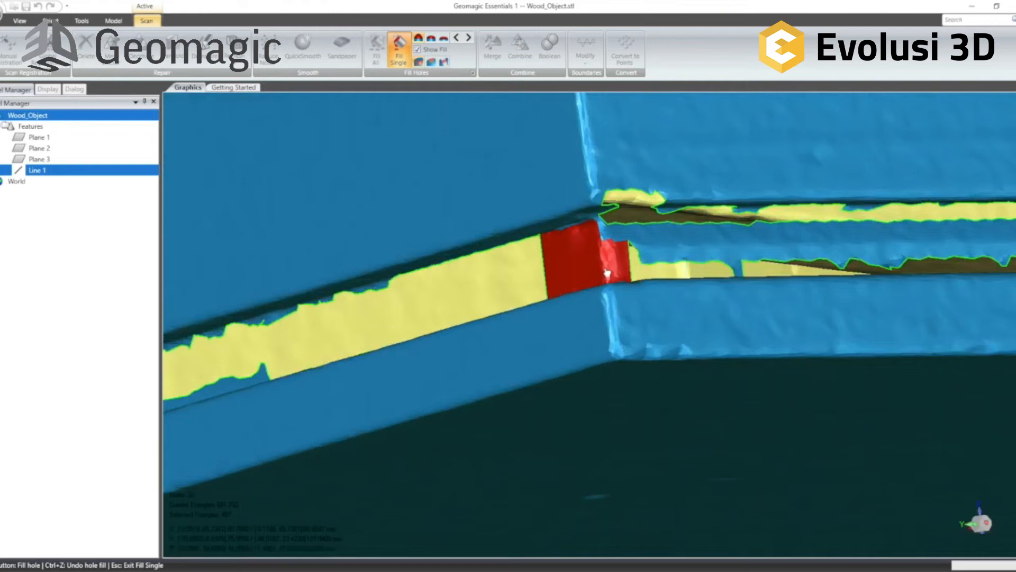
scroll(544, 263, down, 5)
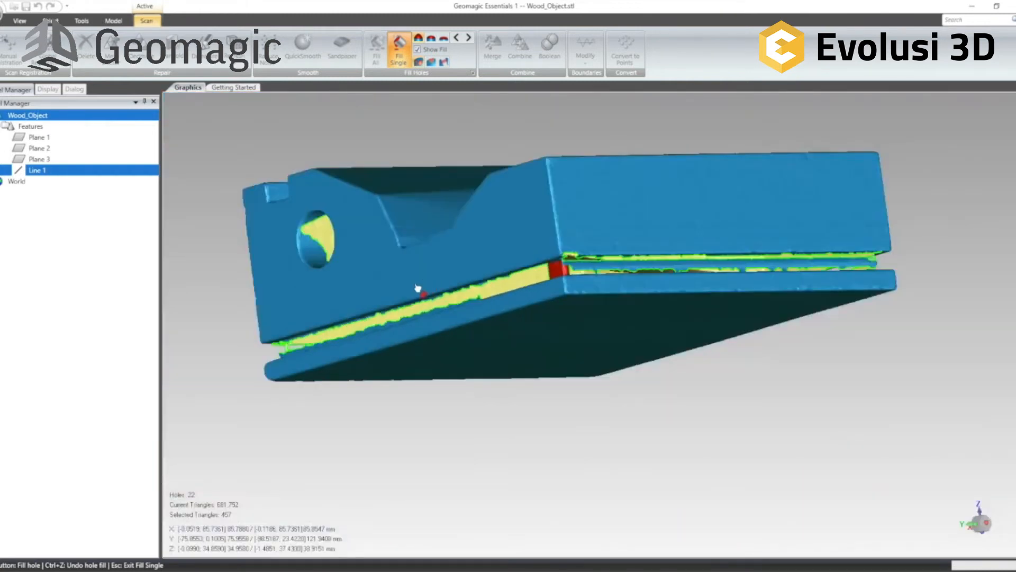
middle_drag(501, 383, 483, 104)
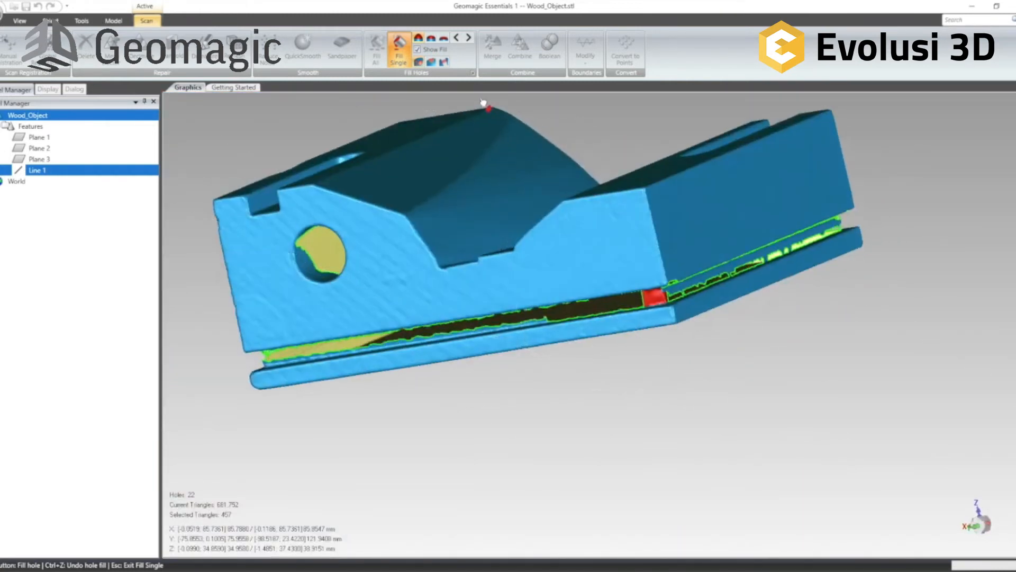
Step: Partially fill one end of the long open hole along the lower groove edge on the block's adjacent side
click(431, 63)
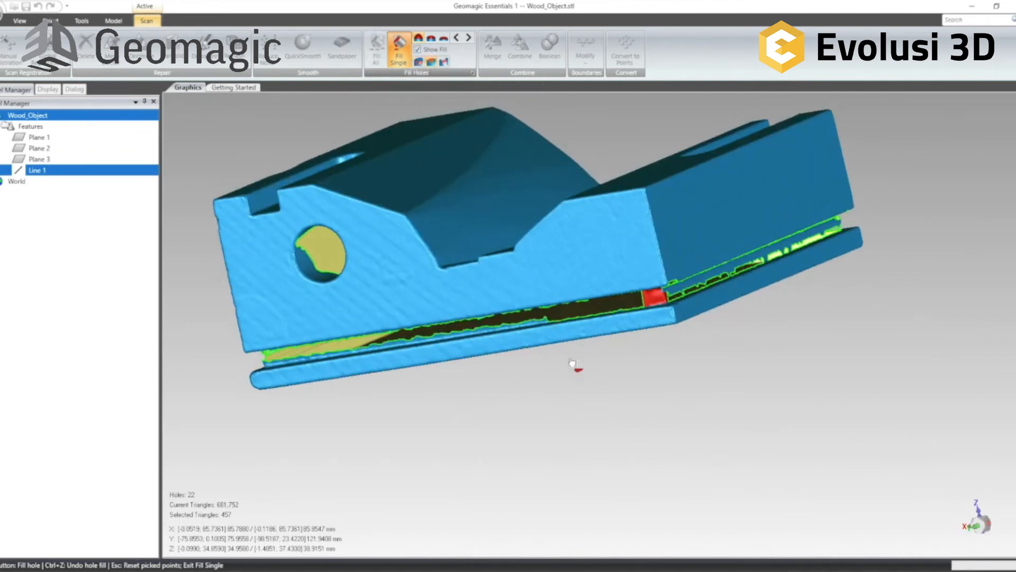
scroll(572, 363, up, 2)
middle_drag(825, 293, 177, 304)
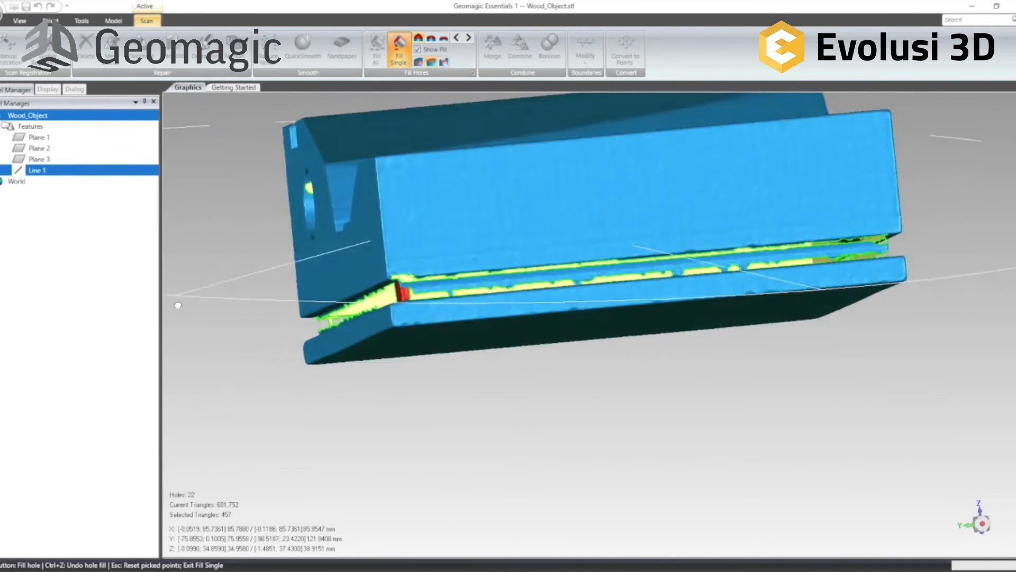
scroll(769, 316, up, 3)
middle_drag(768, 317, 651, 472)
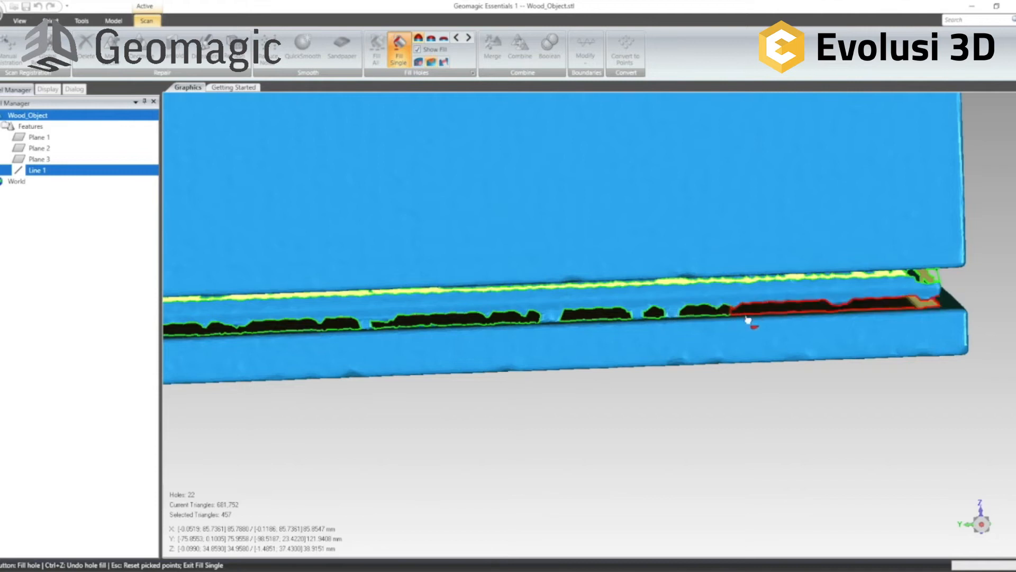
click(701, 320)
Step: Build two bridges across the lower groove gap, one on each side of the next vertical corner
middle_drag(904, 381, 659, 434)
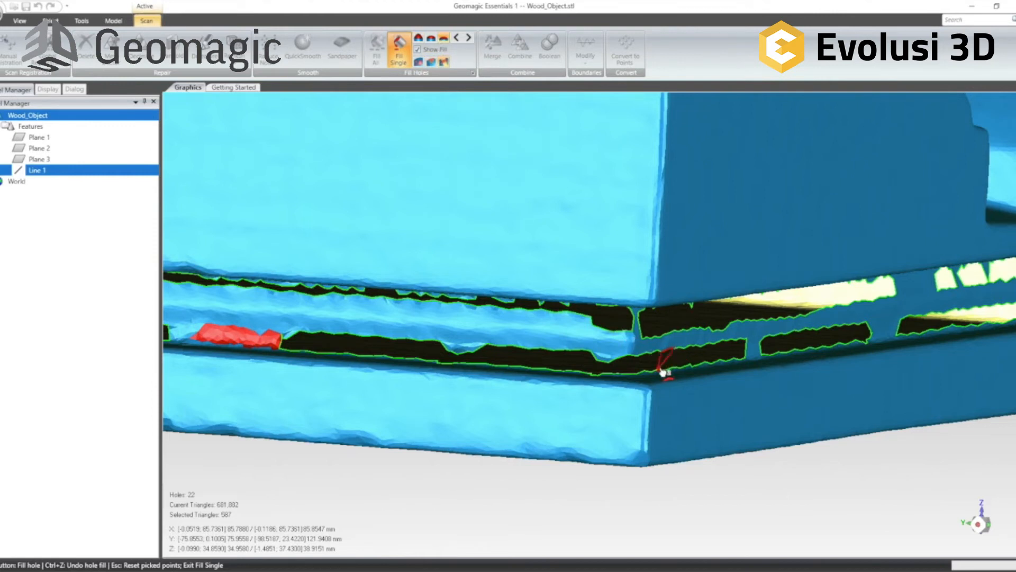
click(676, 372)
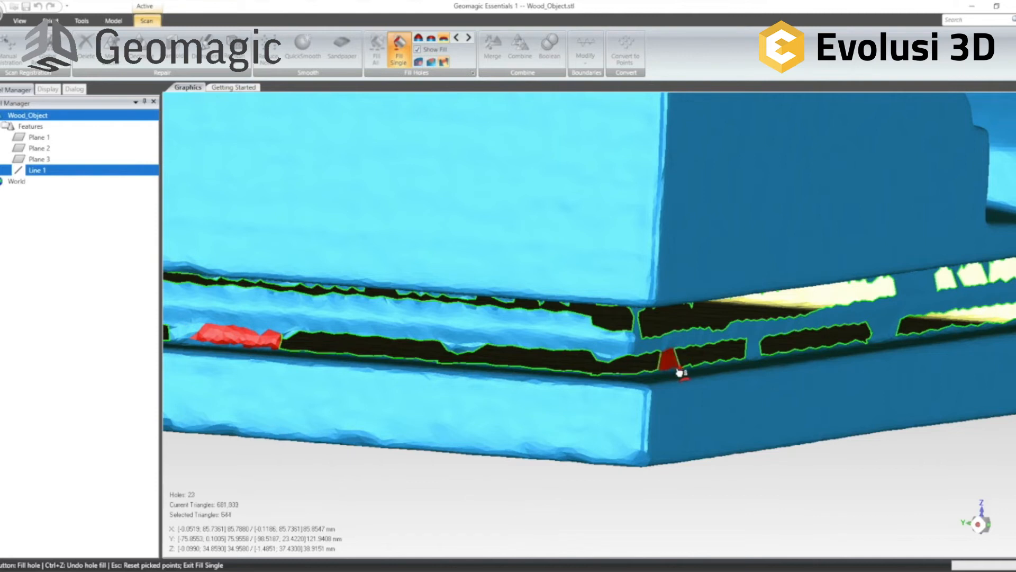
click(629, 379)
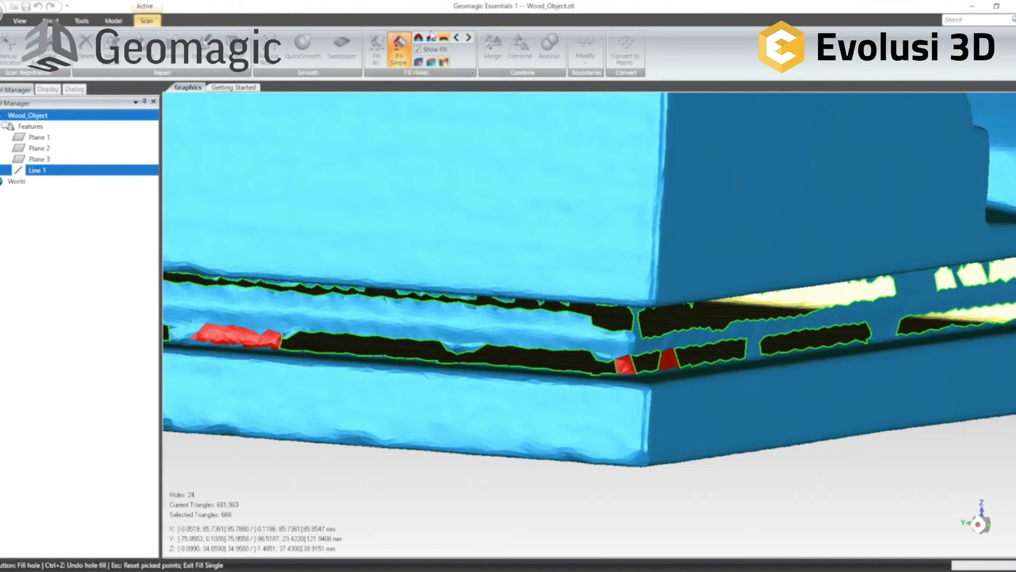
Step: Fill the corner hole enclosed between the two new bridges and finish filling single holes
click(650, 353)
scroll(665, 427, down, 4)
middle_drag(591, 370, 188, 425)
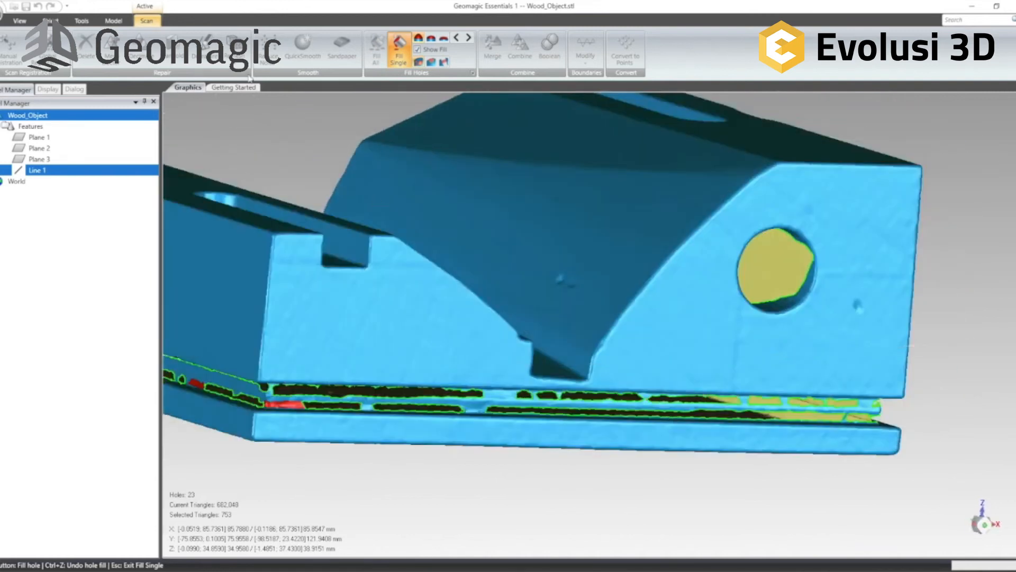
click(398, 53)
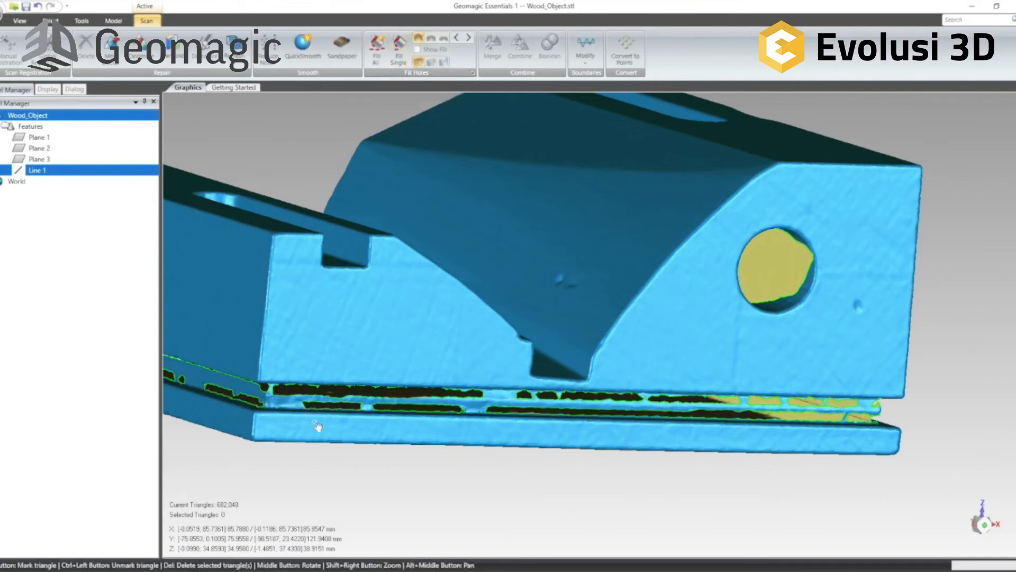
Step: Fill all remaining holes in the groove and the round side opening with Fill All, and inspect the mesh
middle_drag(405, 381, 418, 210)
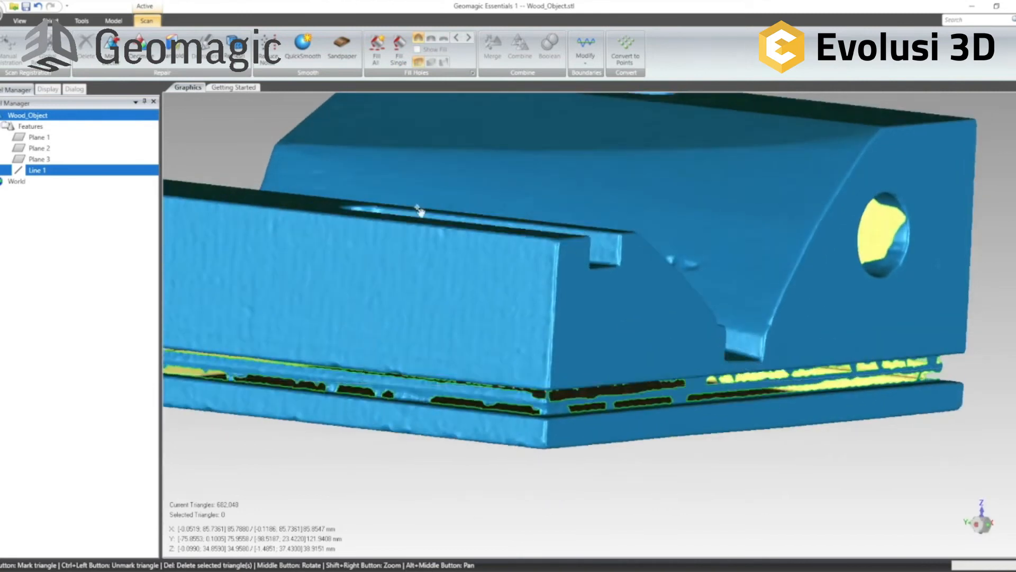
click(379, 57)
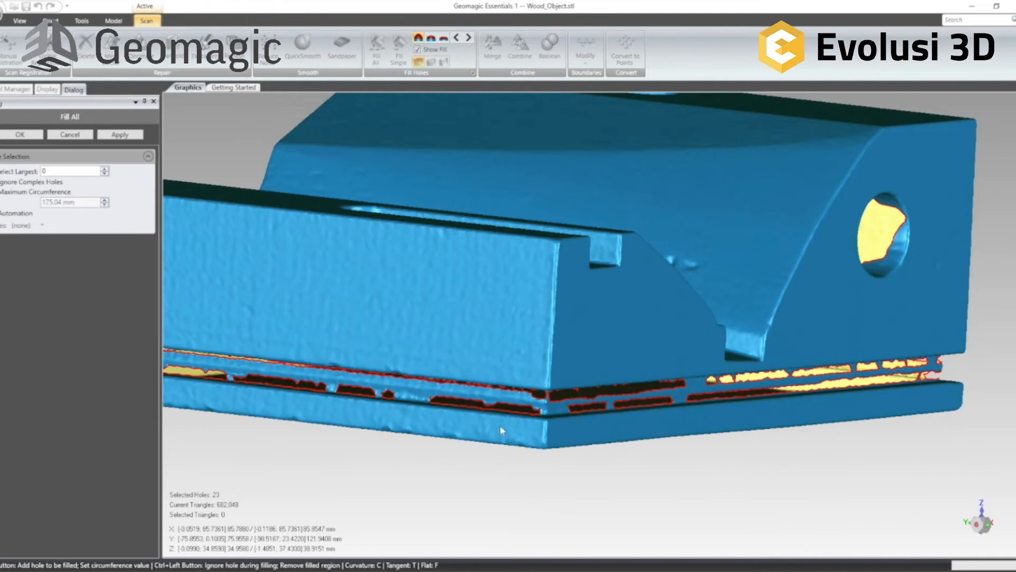
middle_drag(959, 354, 294, 460)
middle_drag(728, 327, 878, 390)
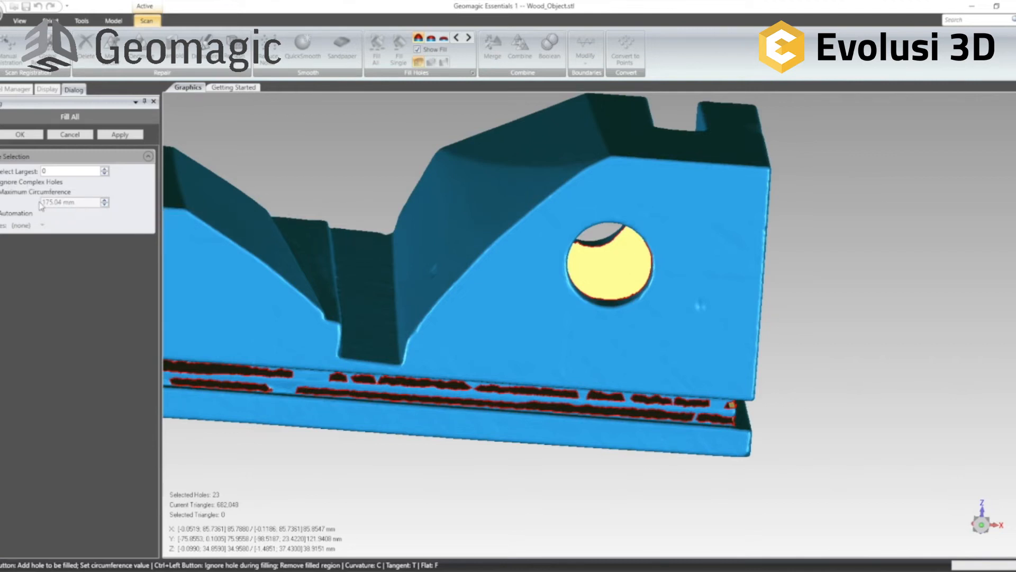
click(131, 136)
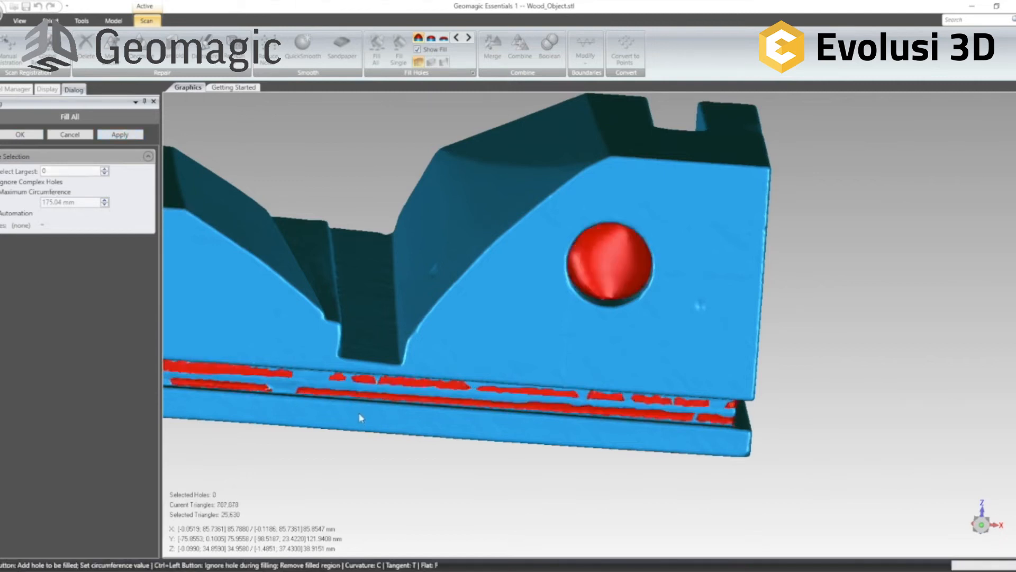
mouse_move(883, 356)
middle_down()
mouse_move(602, 290)
mouse_move(422, 227)
mouse_move(408, 102)
mouse_move(288, 258)
mouse_move(181, 259)
mouse_move(520, 252)
mouse_move(819, 205)
mouse_move(428, 279)
mouse_move(871, 265)
mouse_move(923, 215)
middle_up()
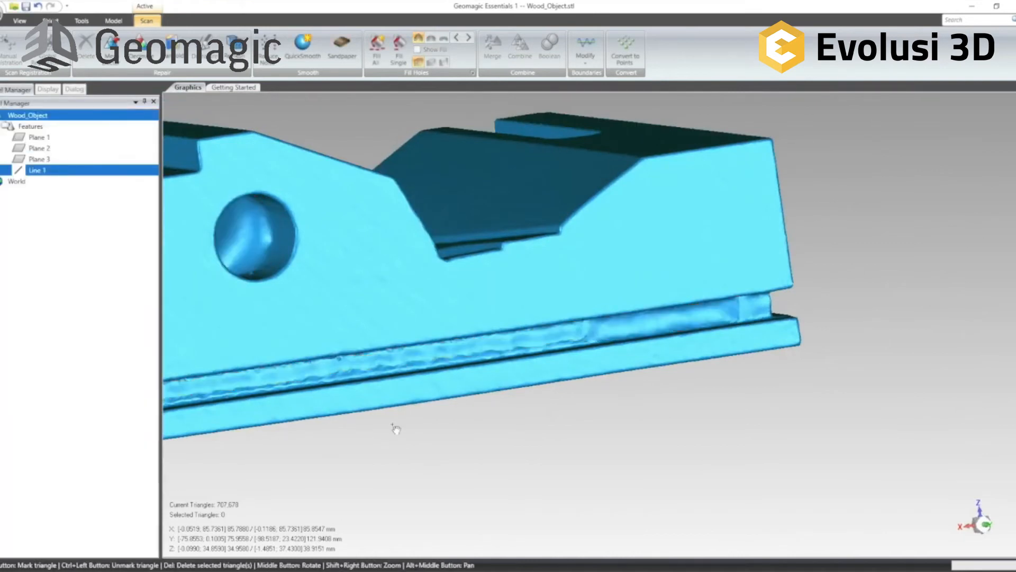
scroll(663, 433, down, 5)
middle_drag(516, 155, 585, 432)
middle_drag(735, 375, 474, 109)
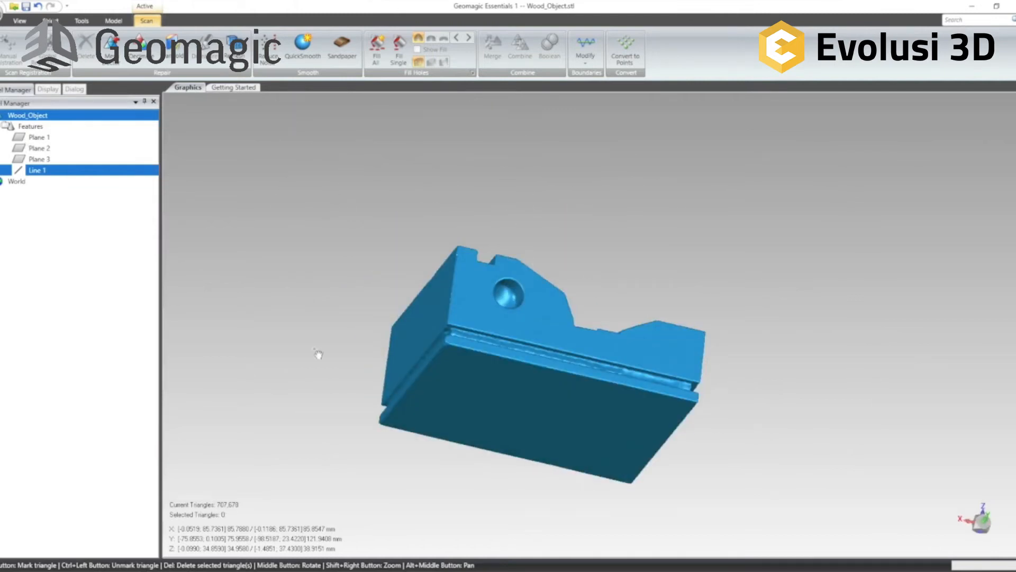
Step: Start the Create by Section command for free curves on the filled mesh
click(103, 22)
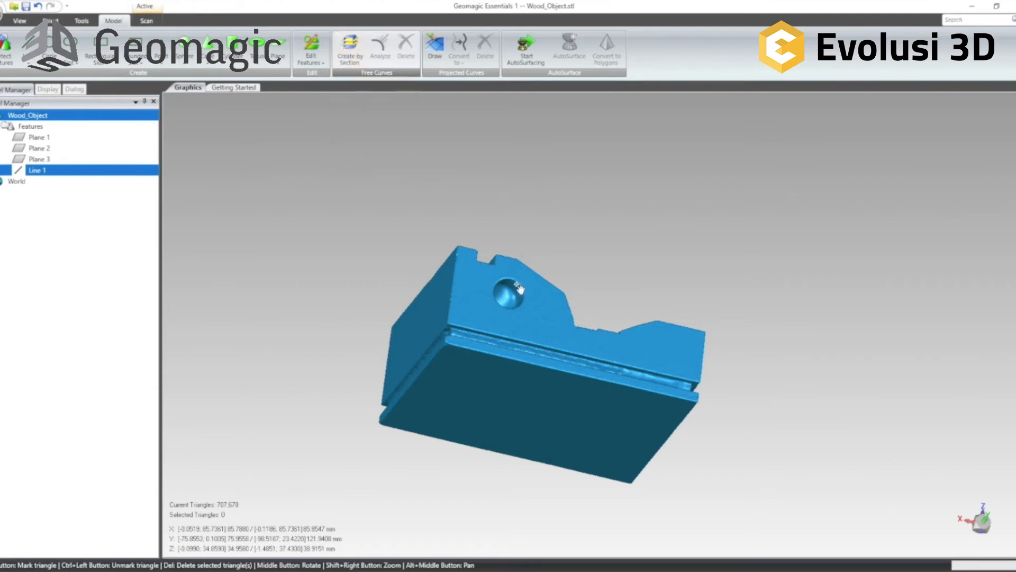
middle_drag(681, 294, 826, 259)
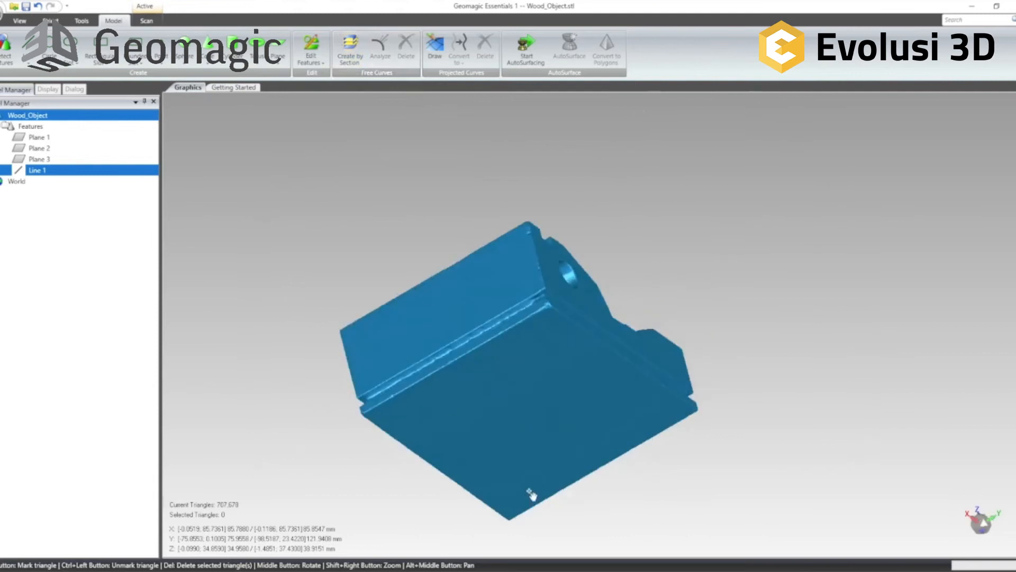
click(349, 47)
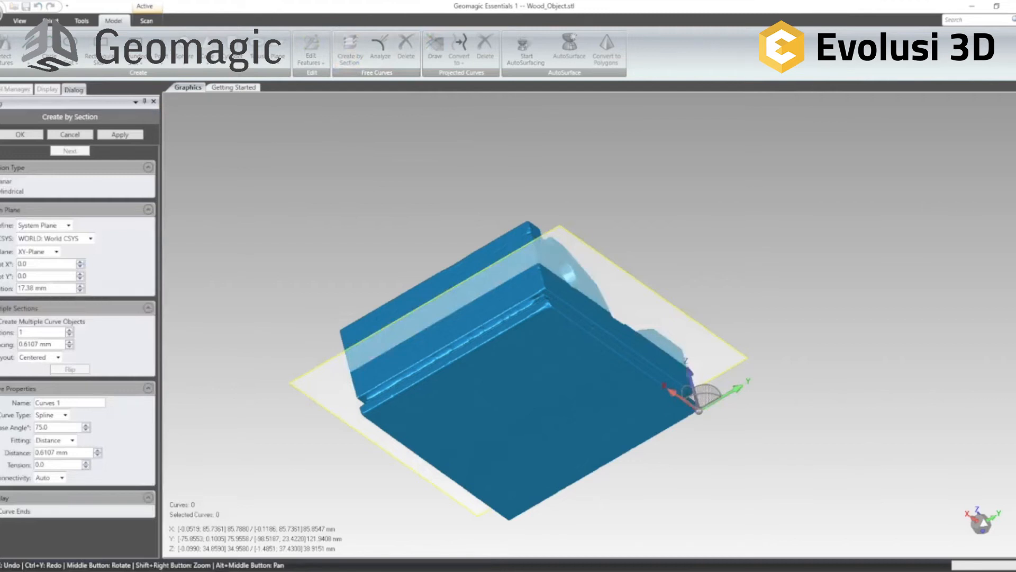
middle_drag(339, 232, 491, 350)
middle_drag(555, 407, 616, 407)
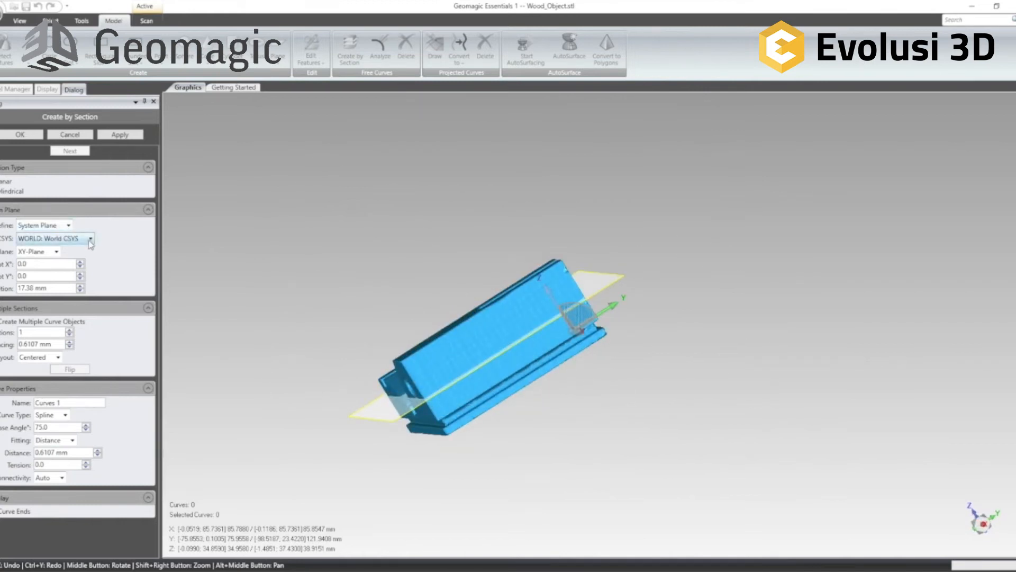
Step: Try defining the section plane with a line drawn diagonally across the block
click(68, 226)
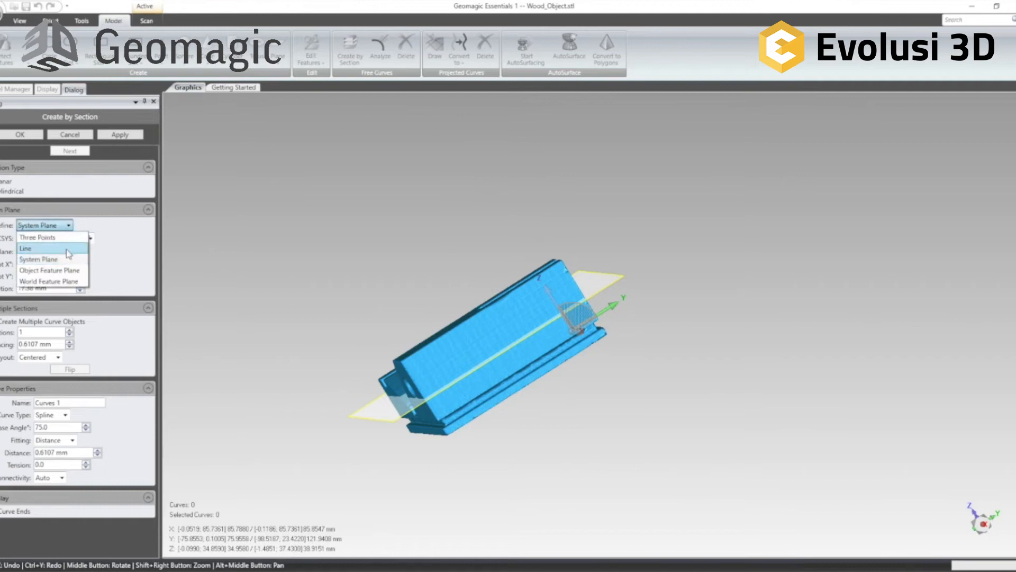
click(69, 248)
drag(412, 265, 547, 415)
drag(587, 449, 607, 463)
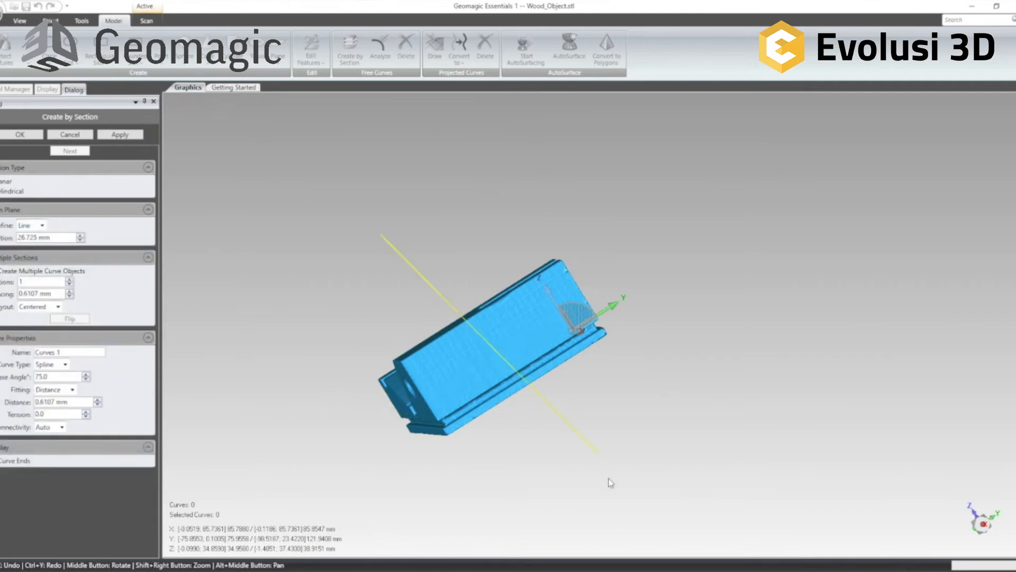
middle_drag(604, 226, 588, 252)
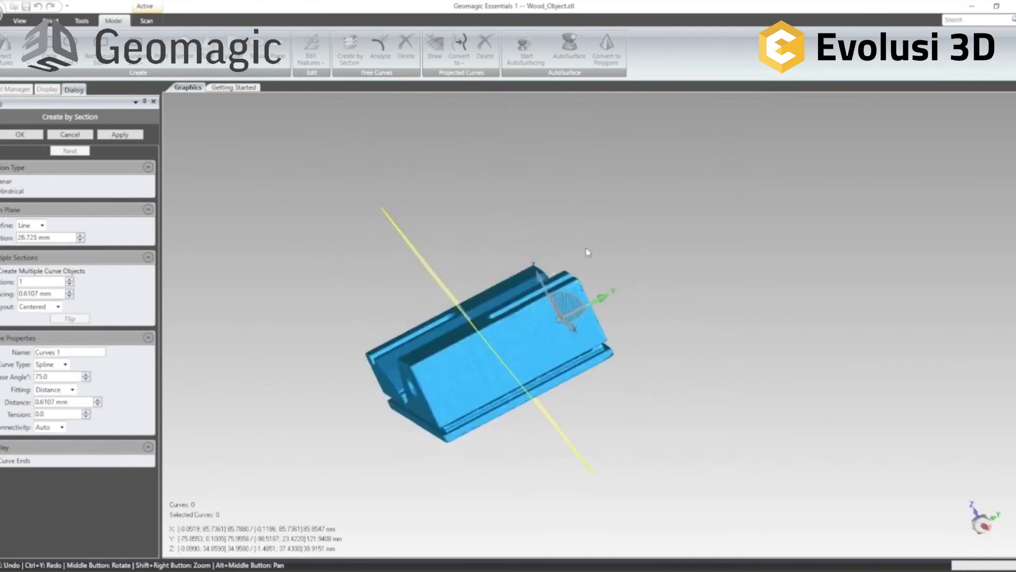
Step: Define the section plane from the object feature plane Plane 2 and set its position to -0.4 mm
click(45, 212)
click(45, 211)
click(42, 225)
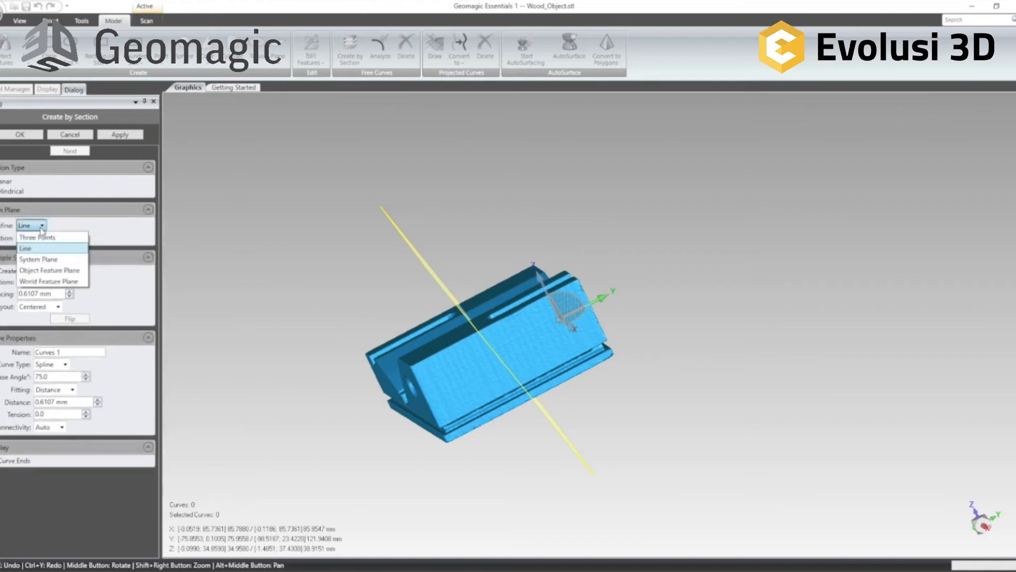
click(83, 273)
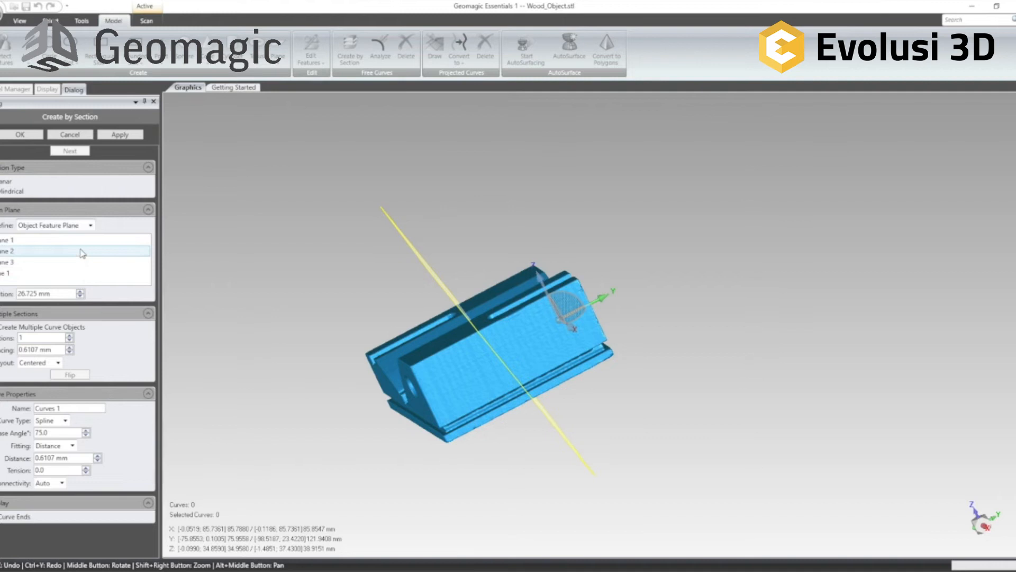
click(83, 253)
middle_drag(723, 291, 502, 419)
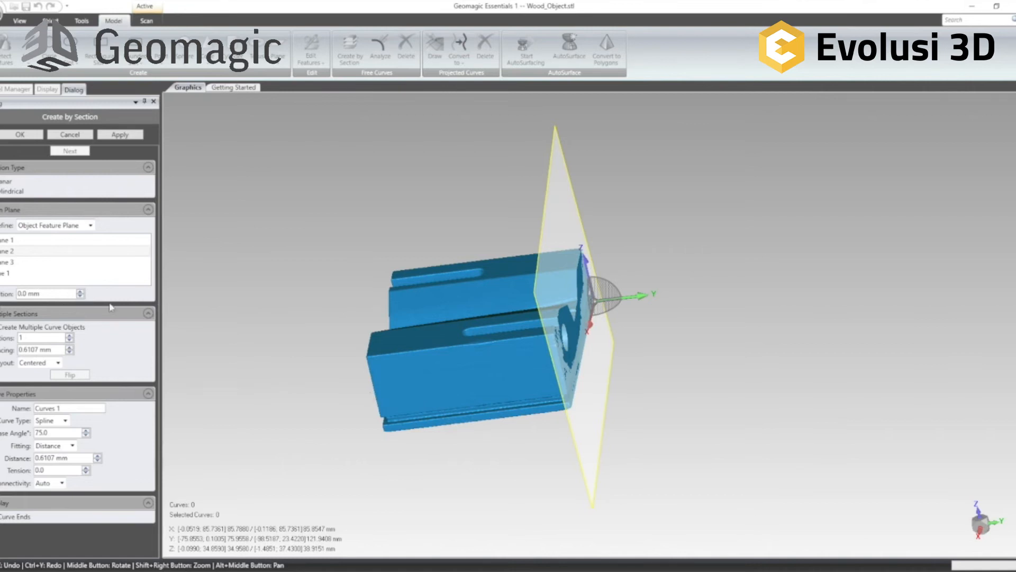
click(81, 297)
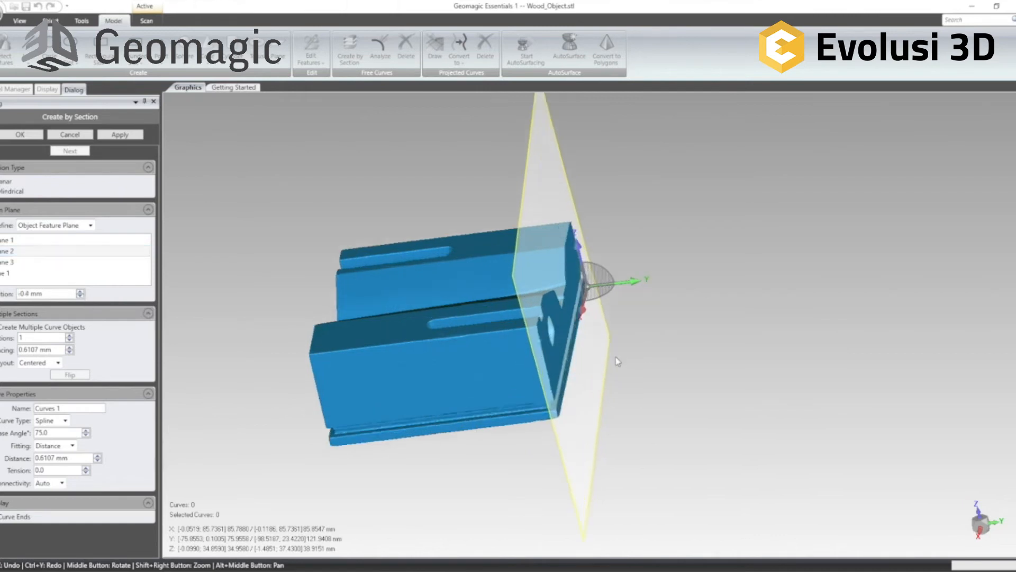
scroll(612, 356, up, 5)
scroll(532, 318, down, 3)
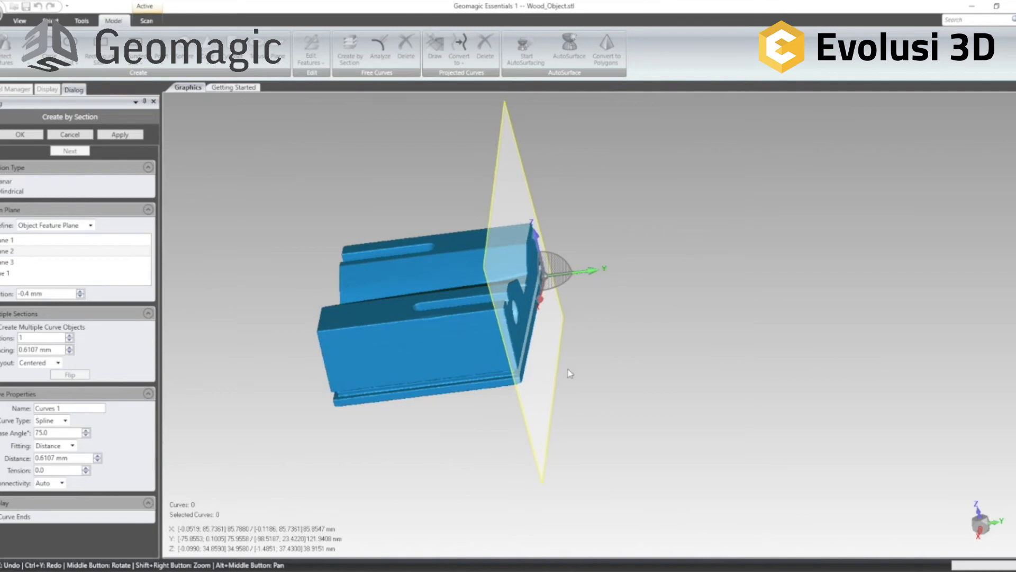
Step: Set the multiple sections to 16 curve objects with a spacing of 3 mm
click(69, 335)
click(69, 337)
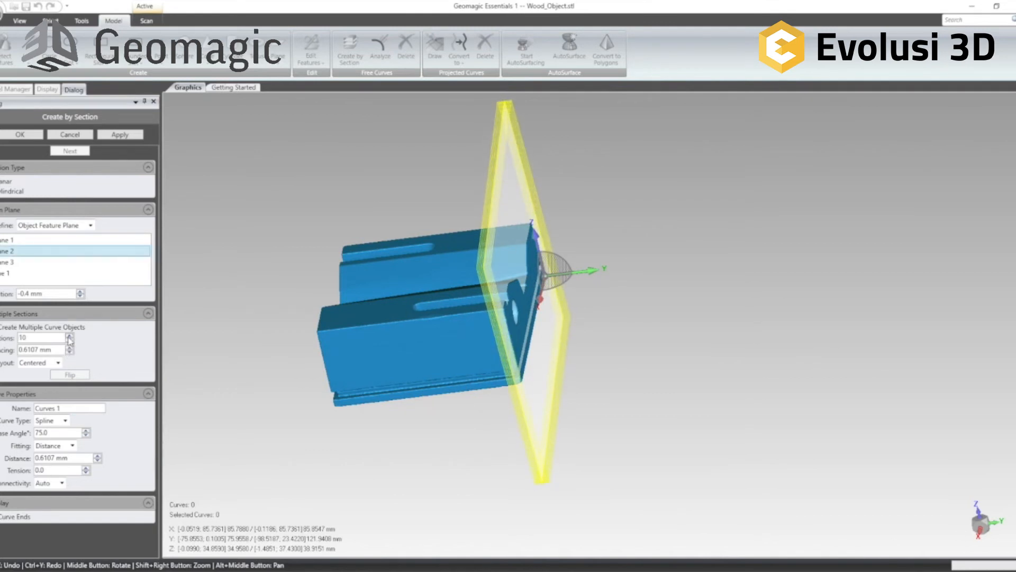
click(69, 336)
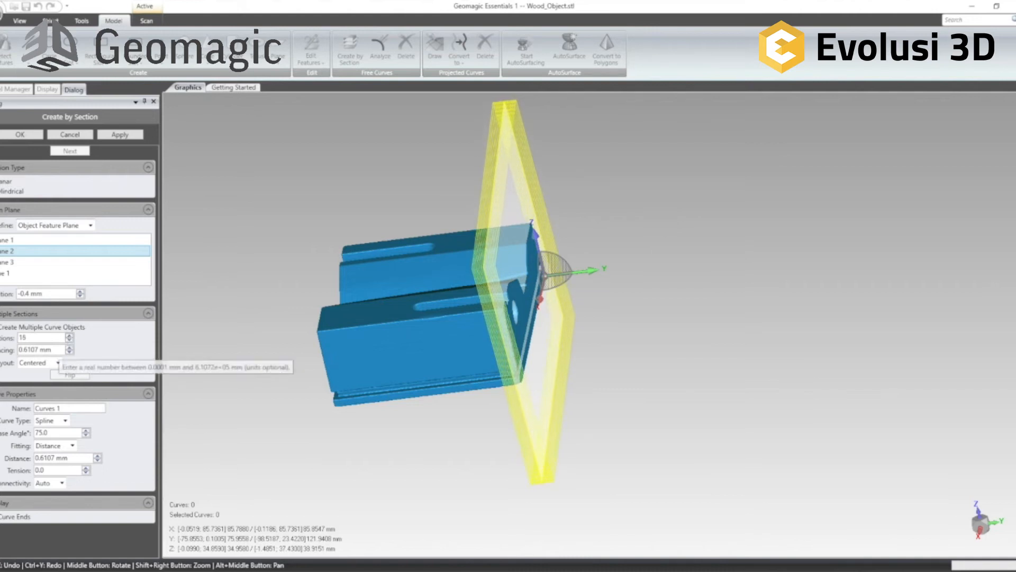
key(Tab)
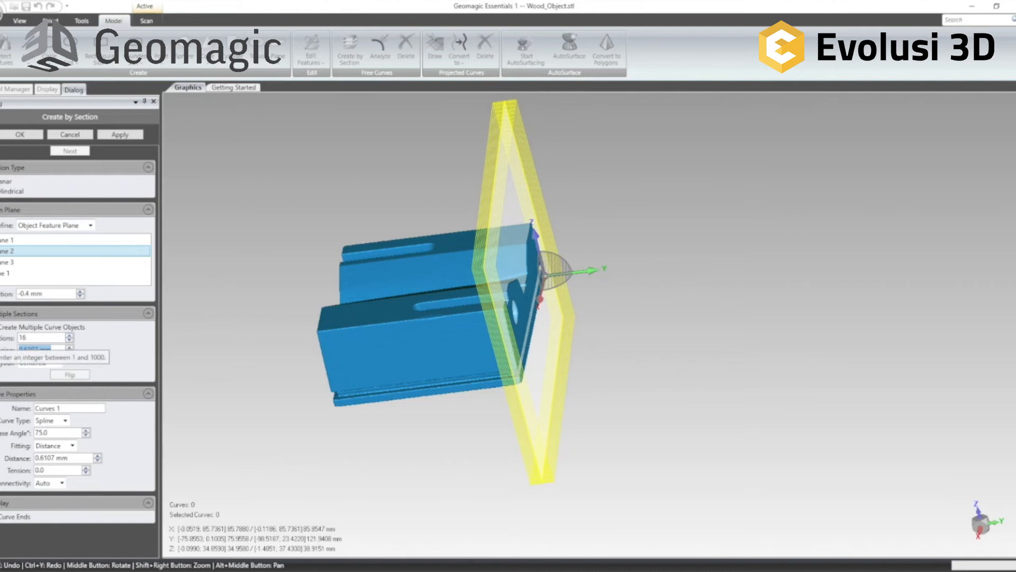
text(2)
click(33, 337)
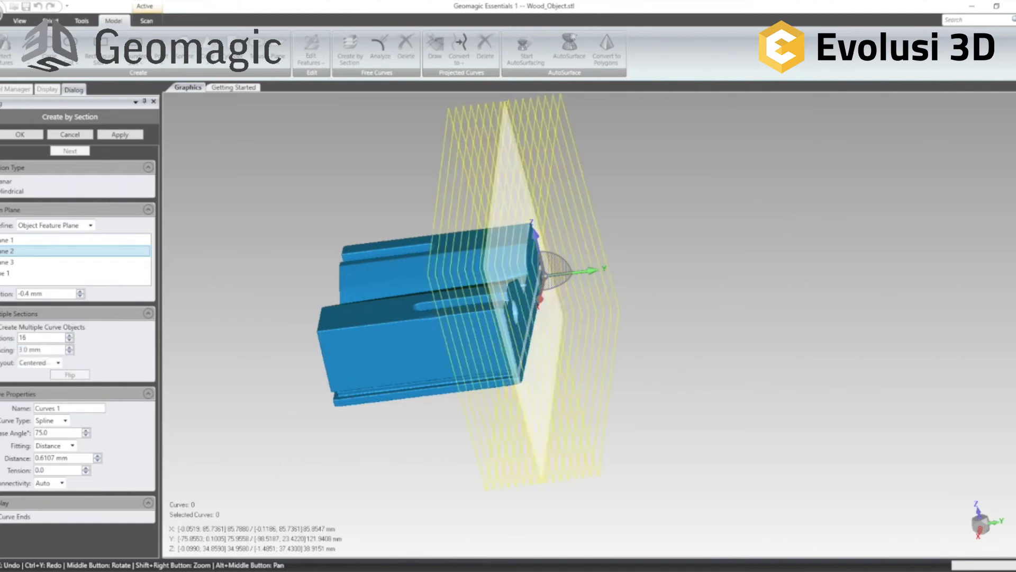
Step: Change the section layout to One Way and flip its direction so the sections run through the block
click(55, 363)
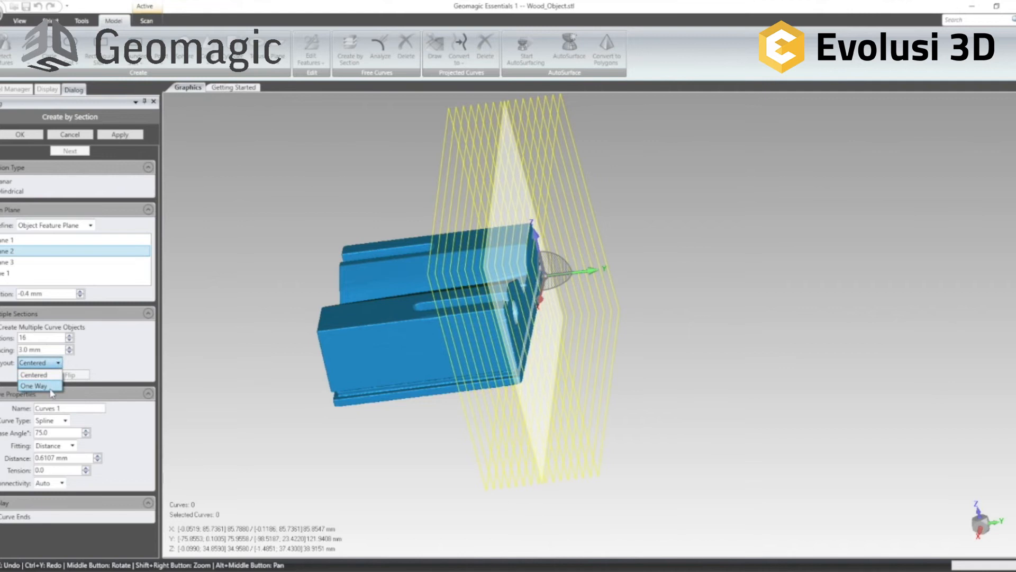
click(41, 386)
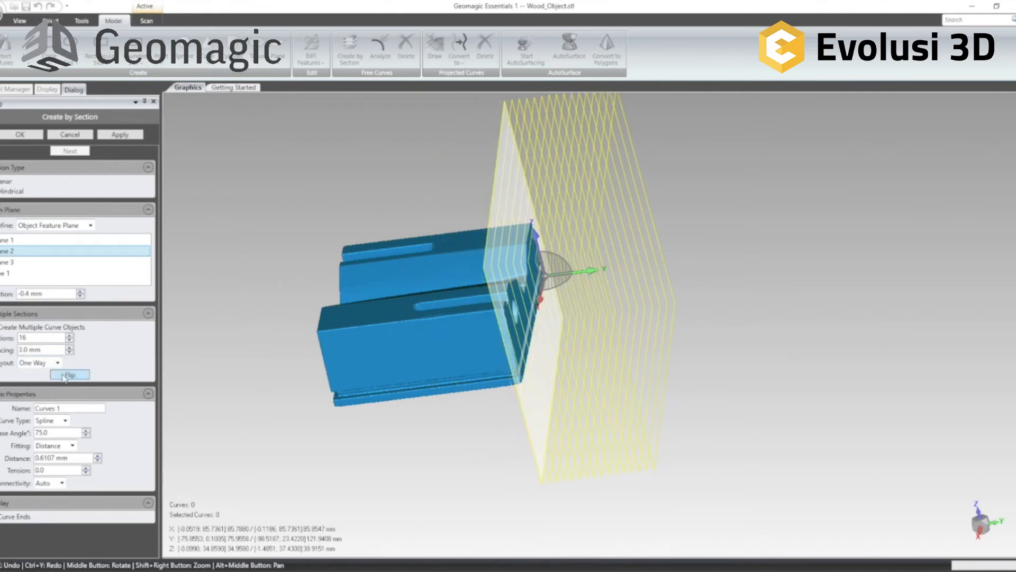
click(66, 375)
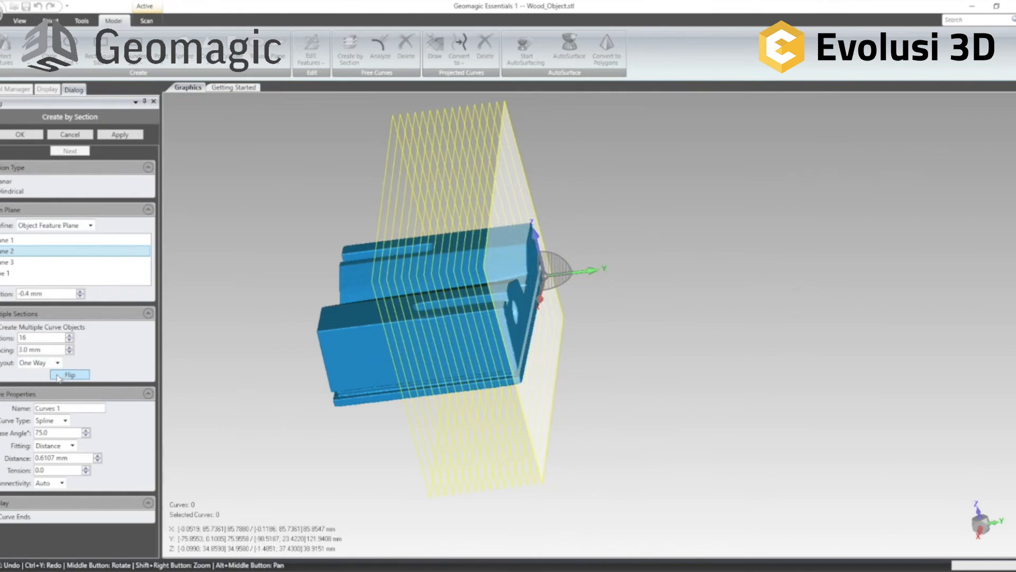
Step: Set the section spacing to 5 mm, generate the spline section curves along the block and inspect them
drag(43, 350, 2, 350)
text(5)
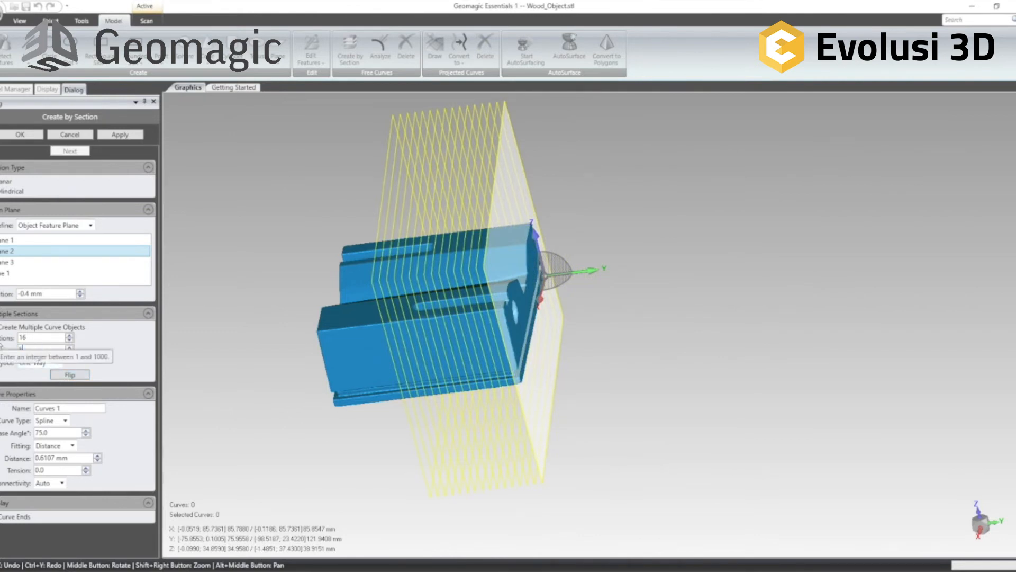
key(Return)
middle_drag(400, 388, 430, 255)
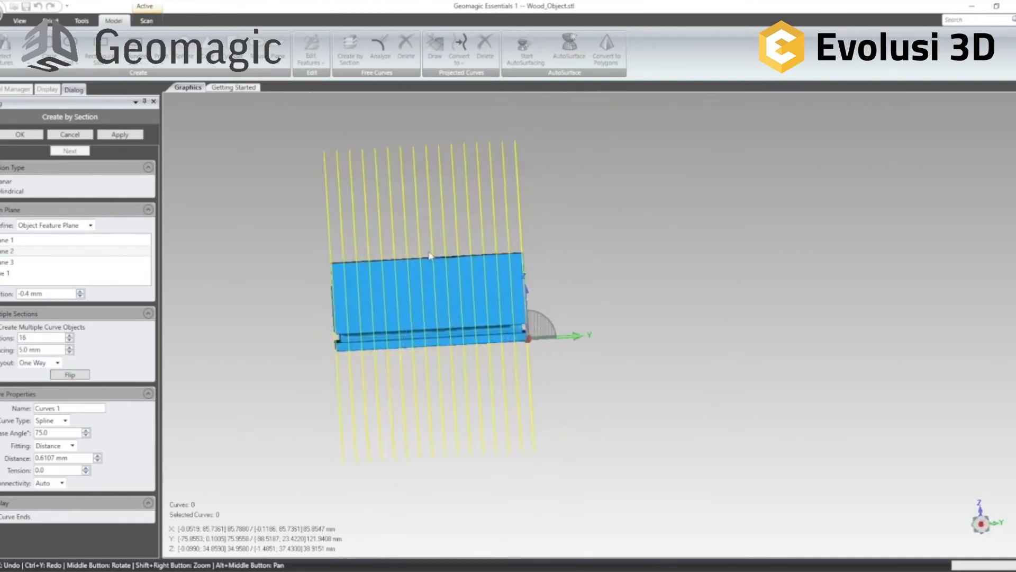
click(122, 136)
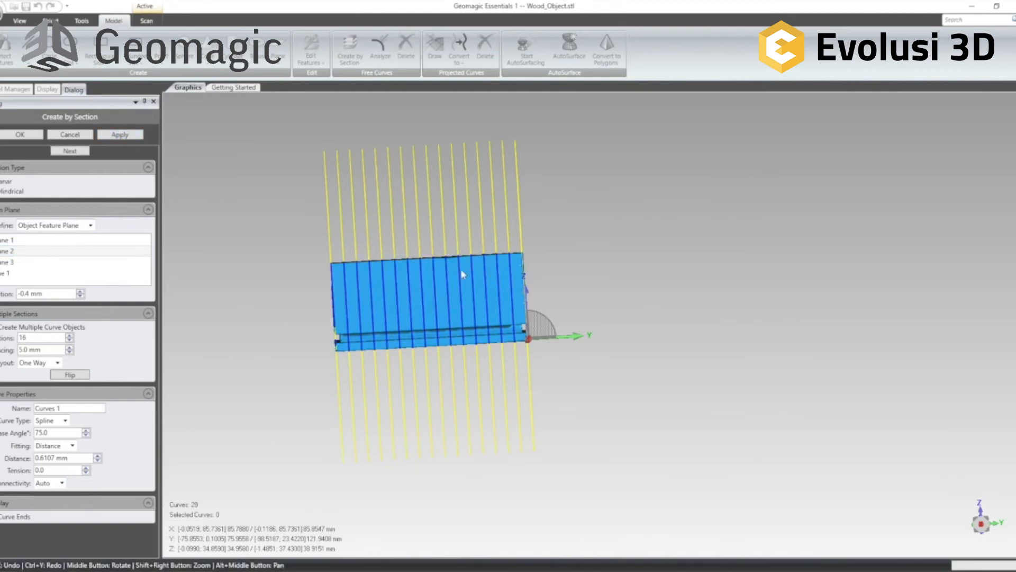
middle_drag(640, 323, 540, 286)
scroll(519, 316, up, 3)
scroll(519, 312, down, 4)
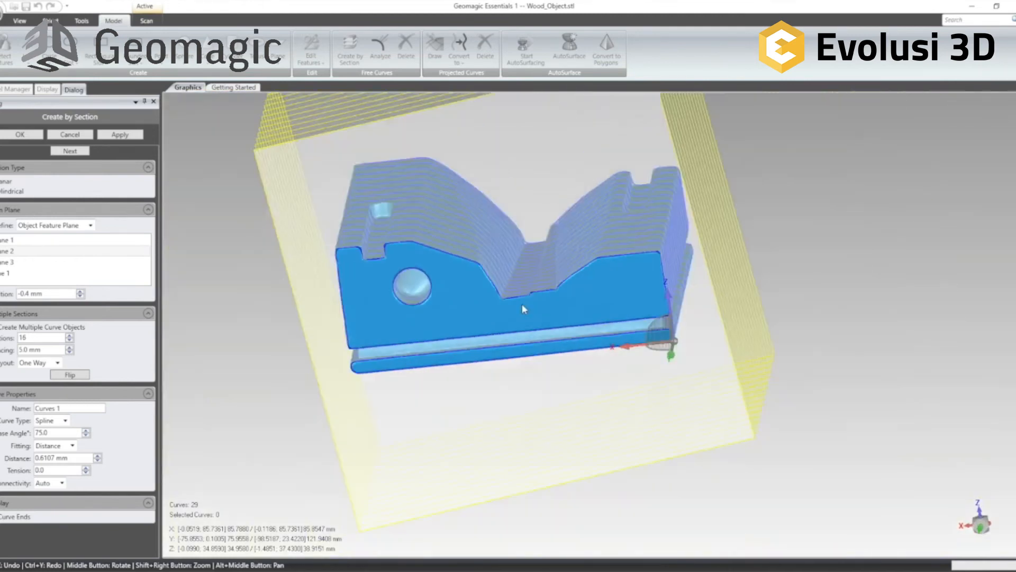
Step: Try the Line/Arc curve type on the section curves and inspect how closely they follow the block's profile
click(64, 421)
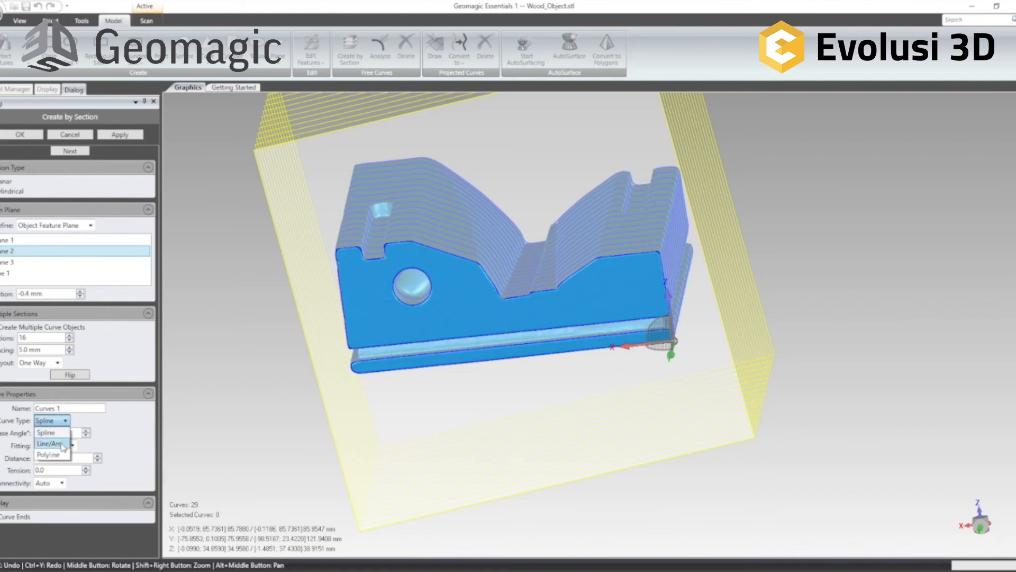
click(64, 446)
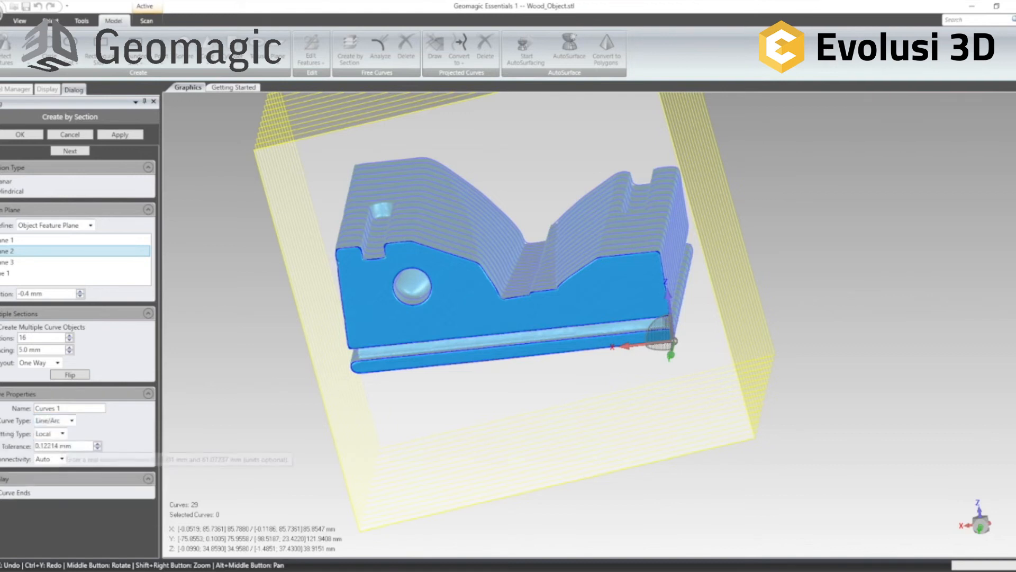
click(120, 135)
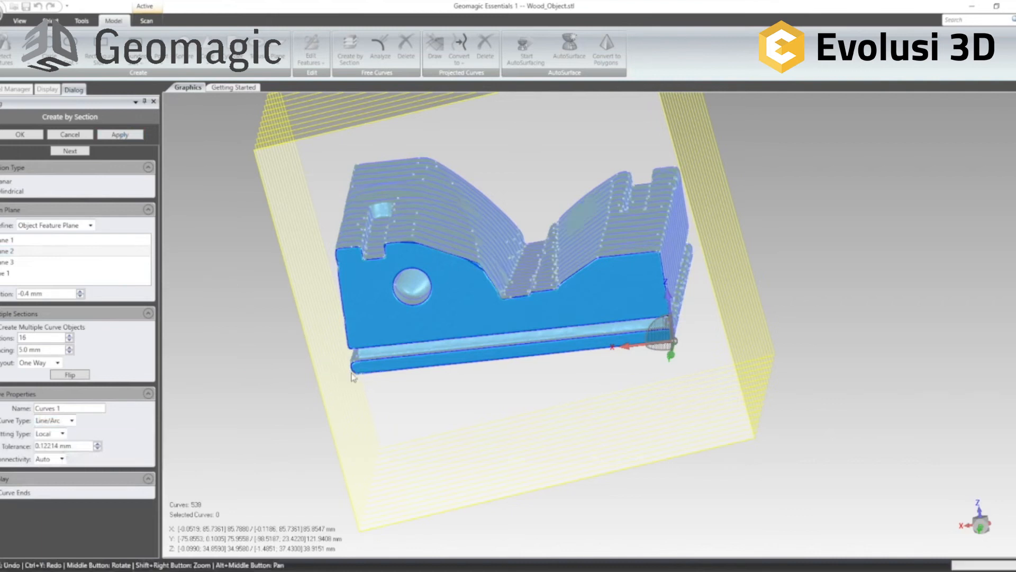
middle_drag(495, 321, 496, 202)
scroll(498, 253, up, 4)
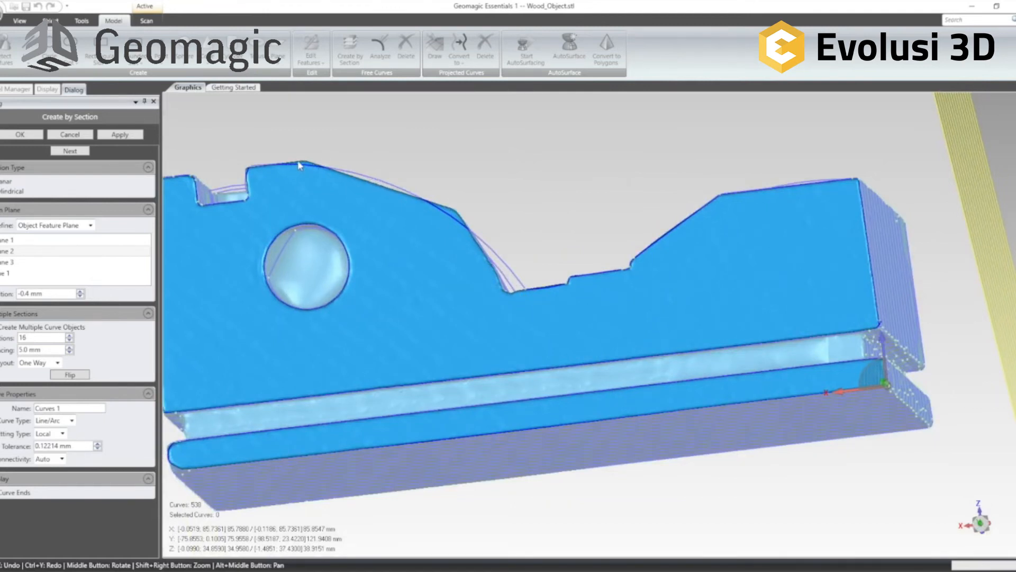
scroll(528, 288, down, 1)
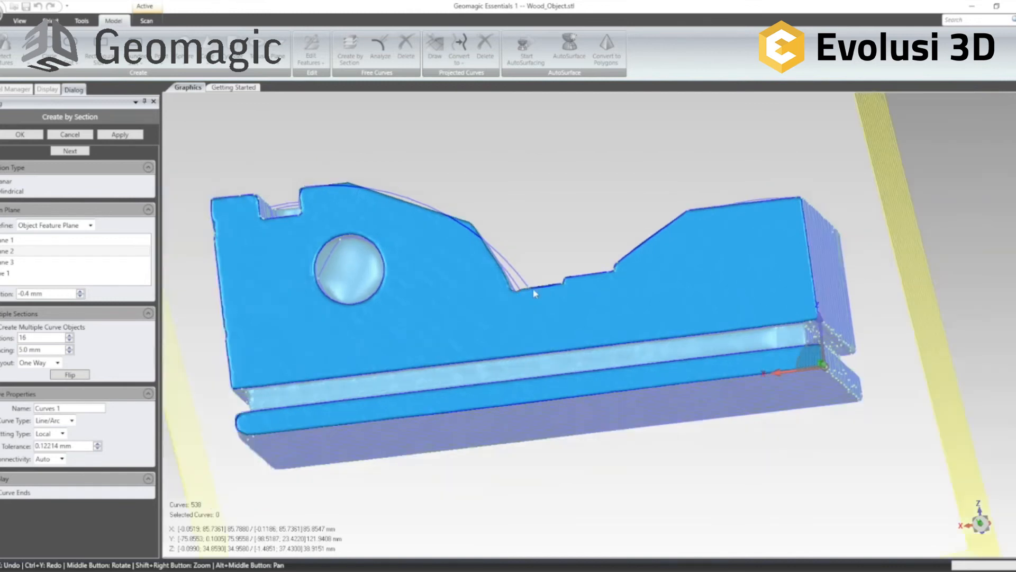
middle_drag(415, 245, 454, 479)
middle_drag(459, 334, 681, 295)
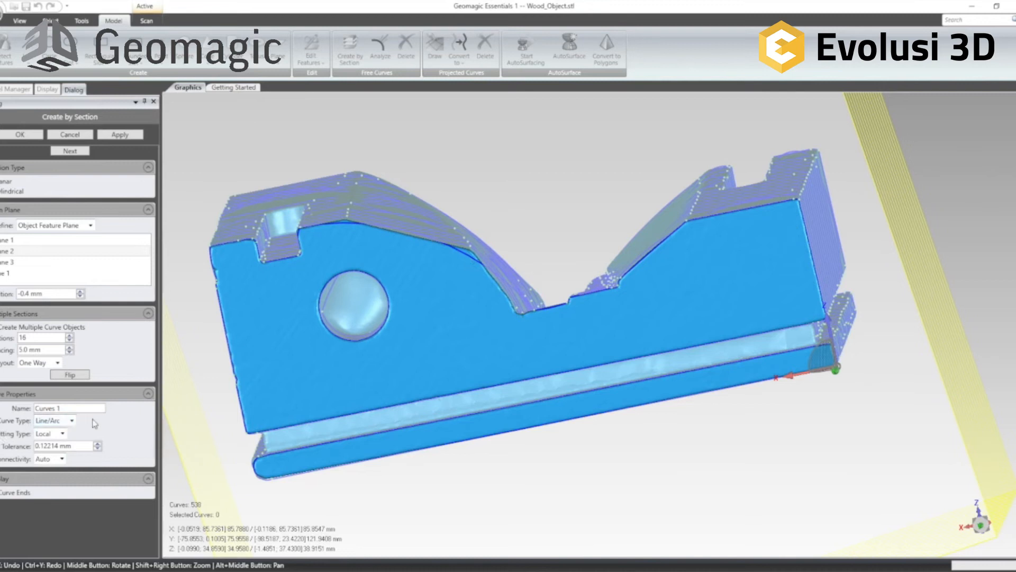
Step: Try the Polyline curve type on the section curves and inspect them along the block
click(72, 420)
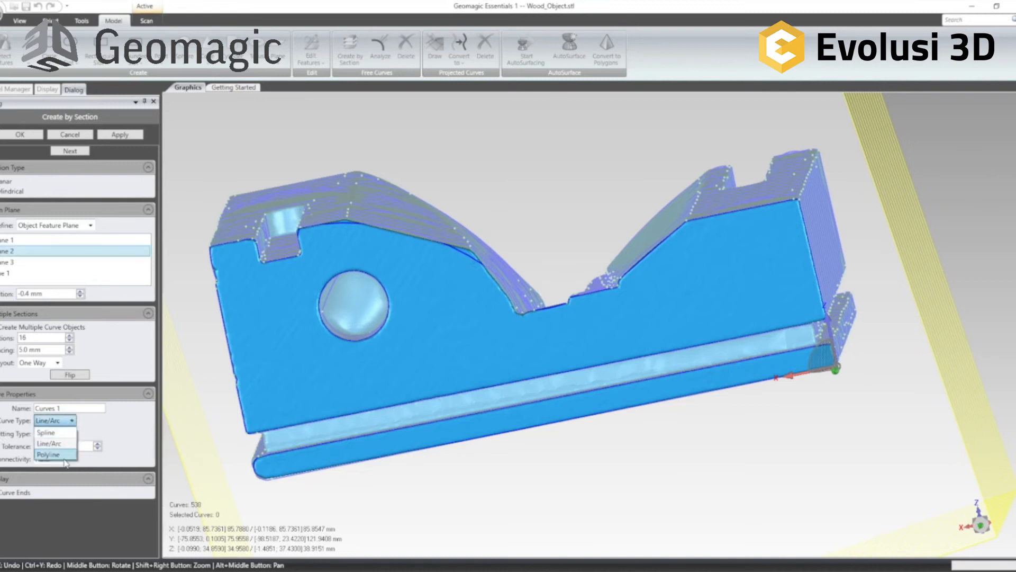
click(62, 456)
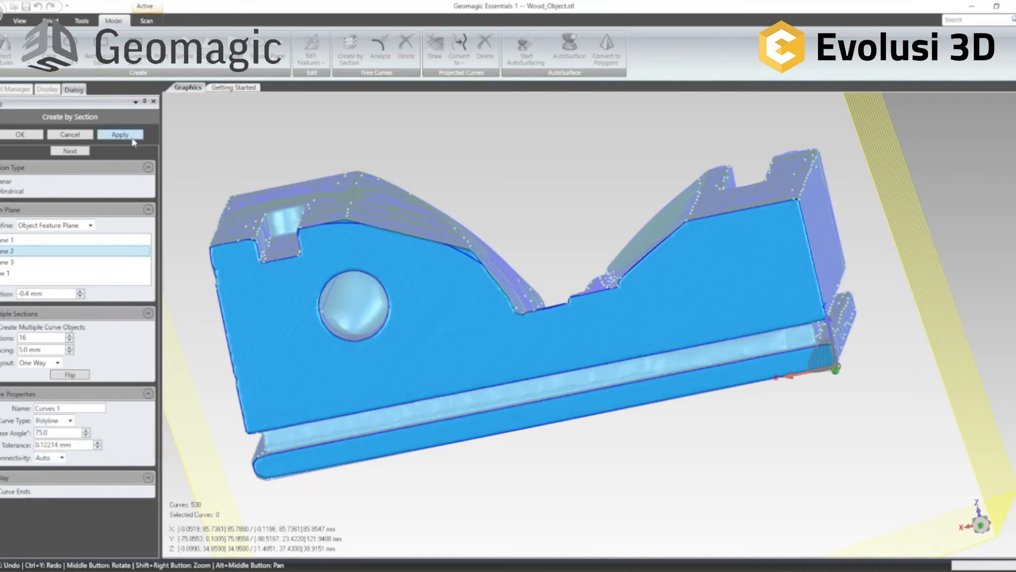
click(119, 135)
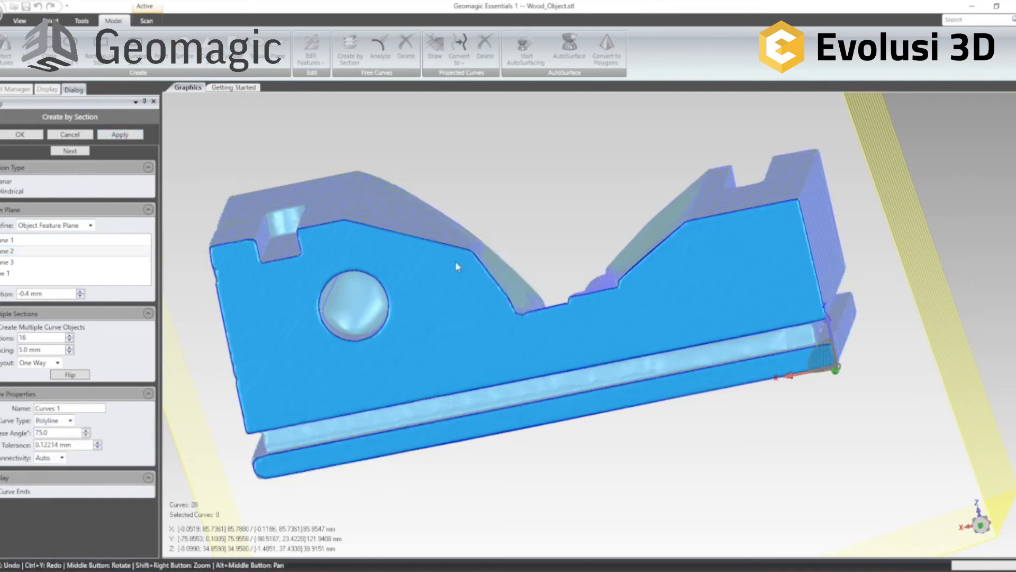
middle_drag(557, 268, 590, 365)
middle_drag(302, 460, 469, 288)
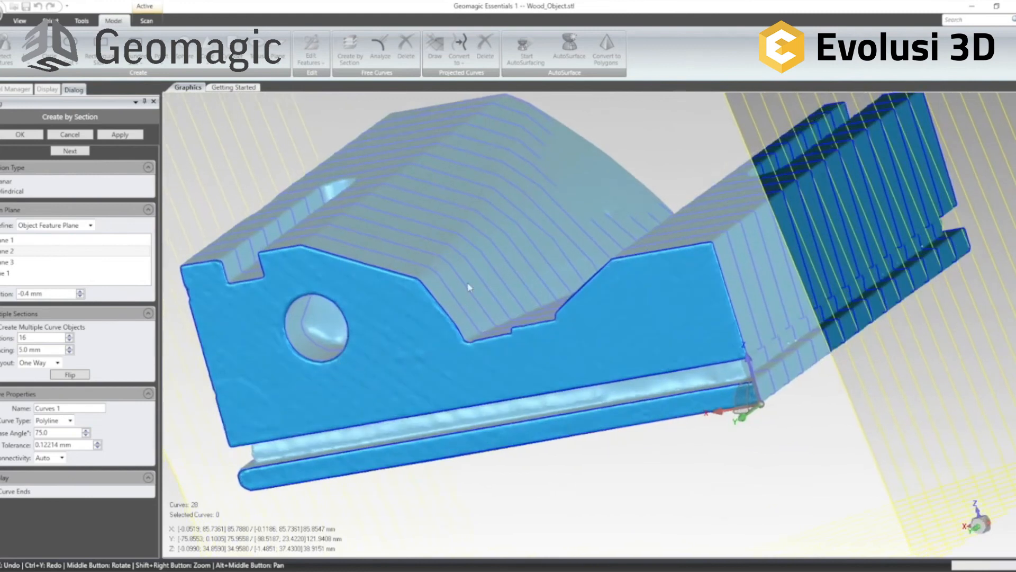
middle_drag(392, 322, 328, 339)
Step: Regenerate the section curves with the Spline curve type, check their fit and accept them
click(69, 420)
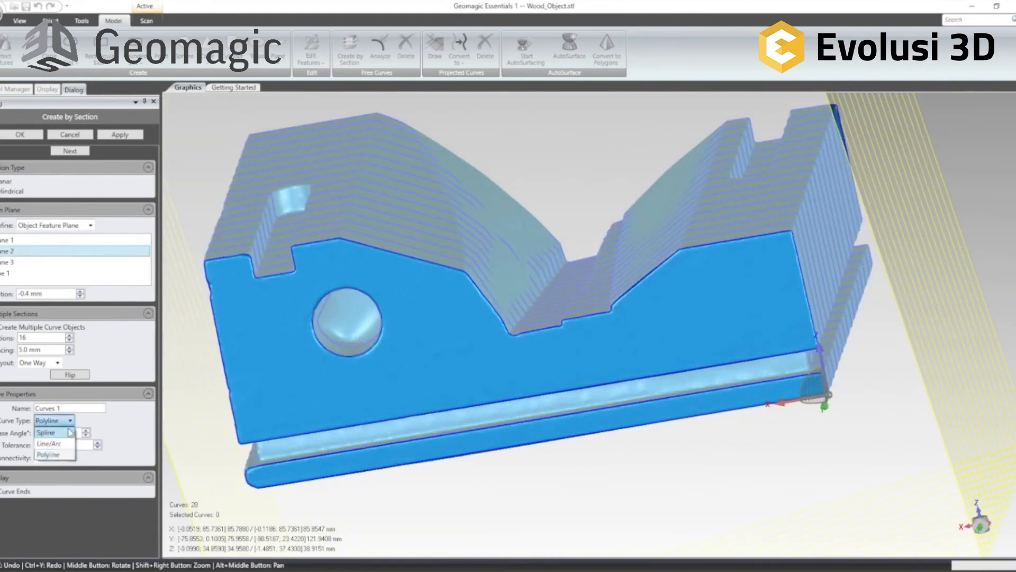
click(73, 431)
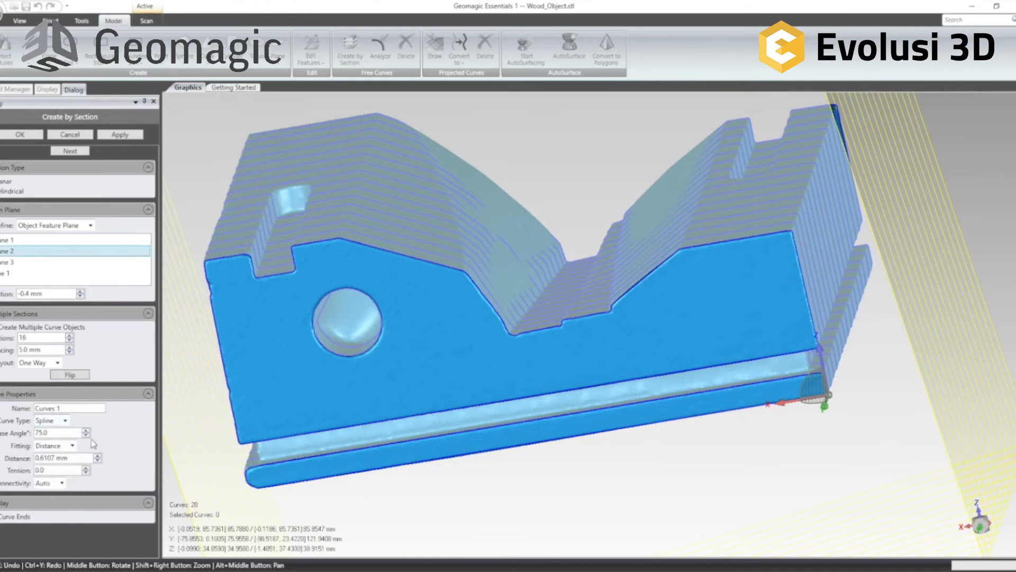
click(122, 135)
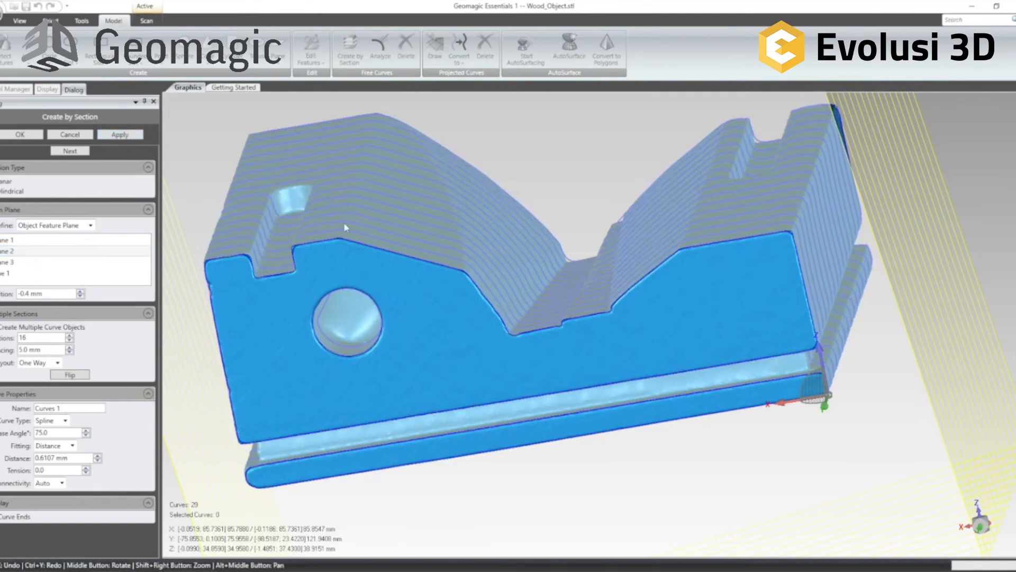
middle_drag(364, 263, 524, 178)
scroll(524, 175, up, 4)
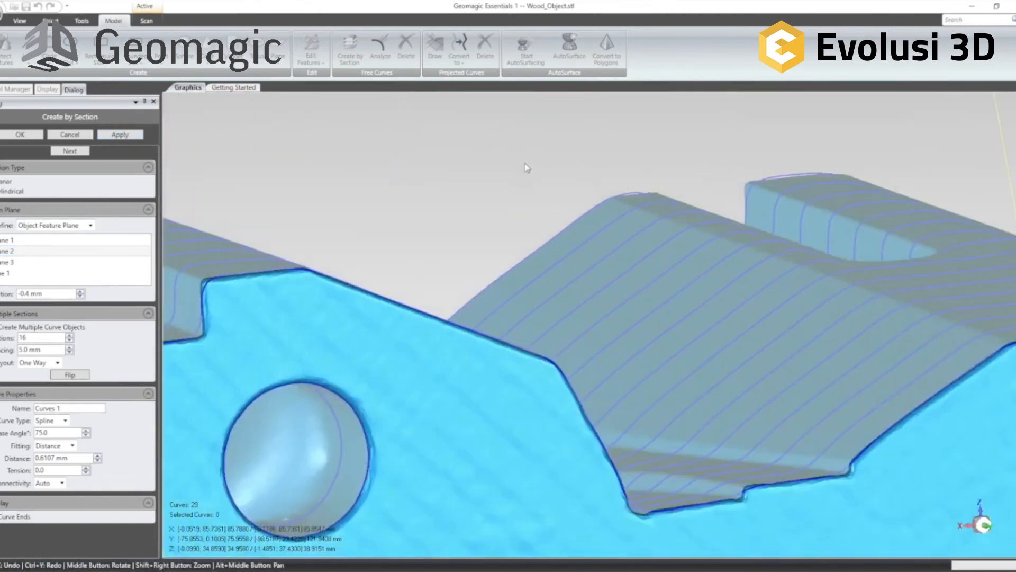
scroll(513, 178, down, 6)
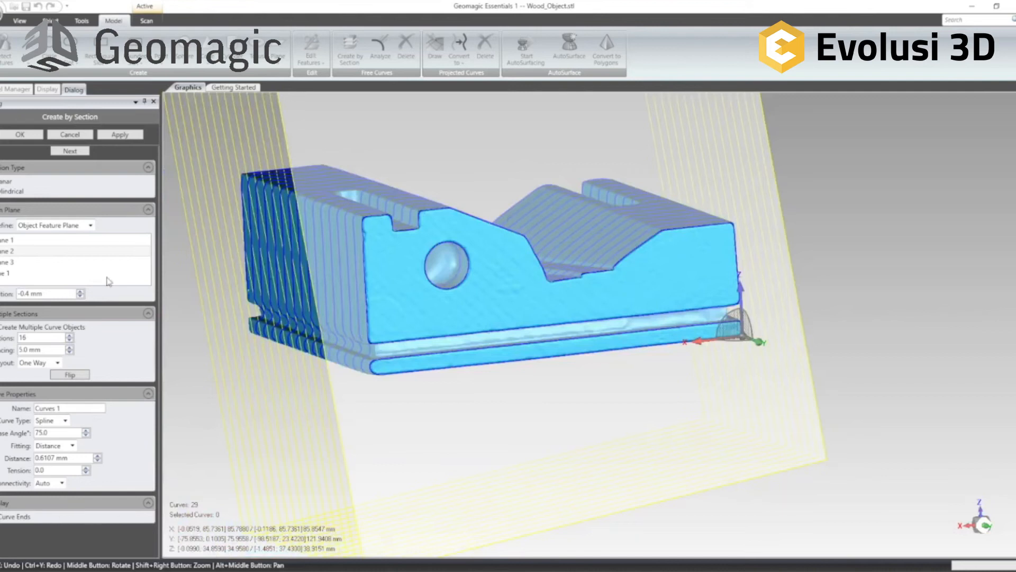
click(16, 137)
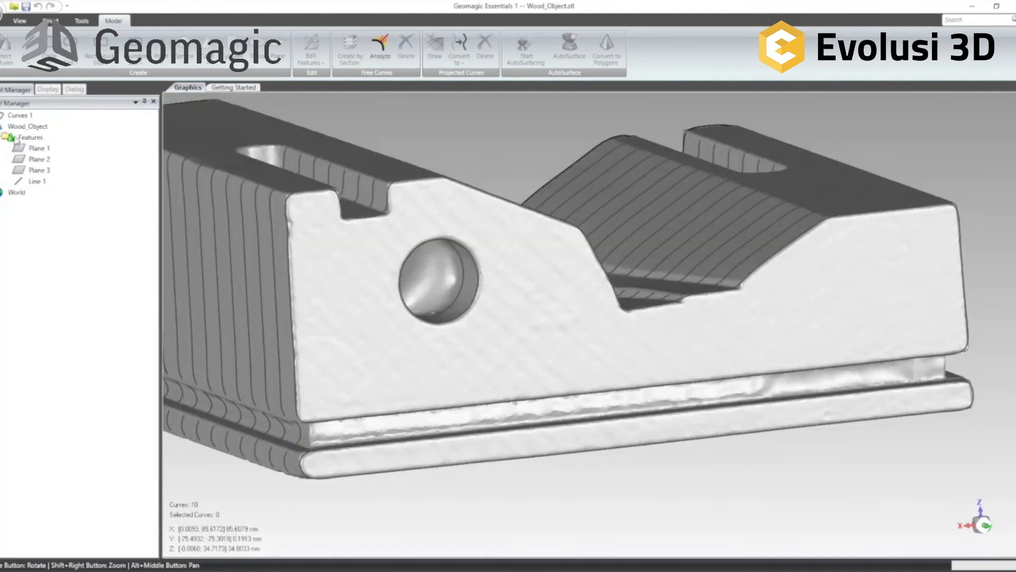
scroll(535, 281, up, 3)
scroll(538, 261, down, 4)
middle_drag(553, 154, 395, 259)
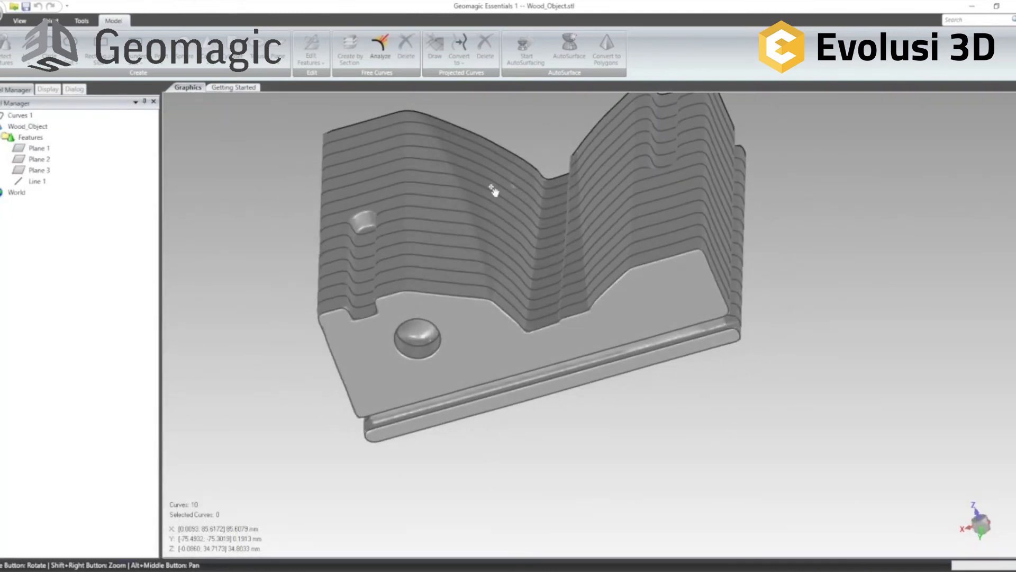
Step: Expand the Curves 1 group and go through its individual section curves to see where each lies on the block
click(14, 116)
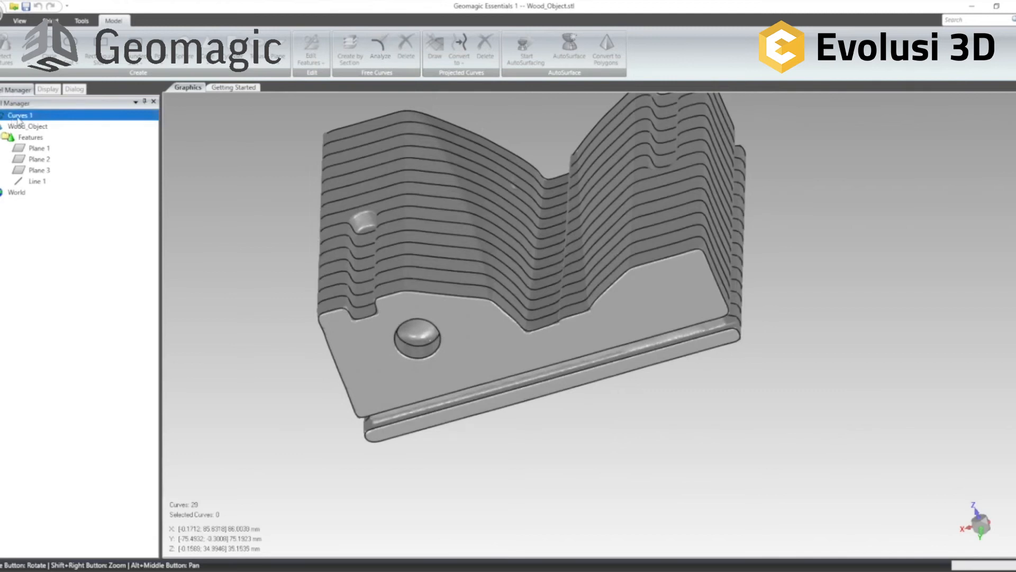
click(2, 115)
click(21, 128)
click(26, 140)
click(29, 167)
click(30, 207)
click(33, 247)
click(37, 272)
click(37, 260)
click(35, 220)
click(33, 128)
click(33, 140)
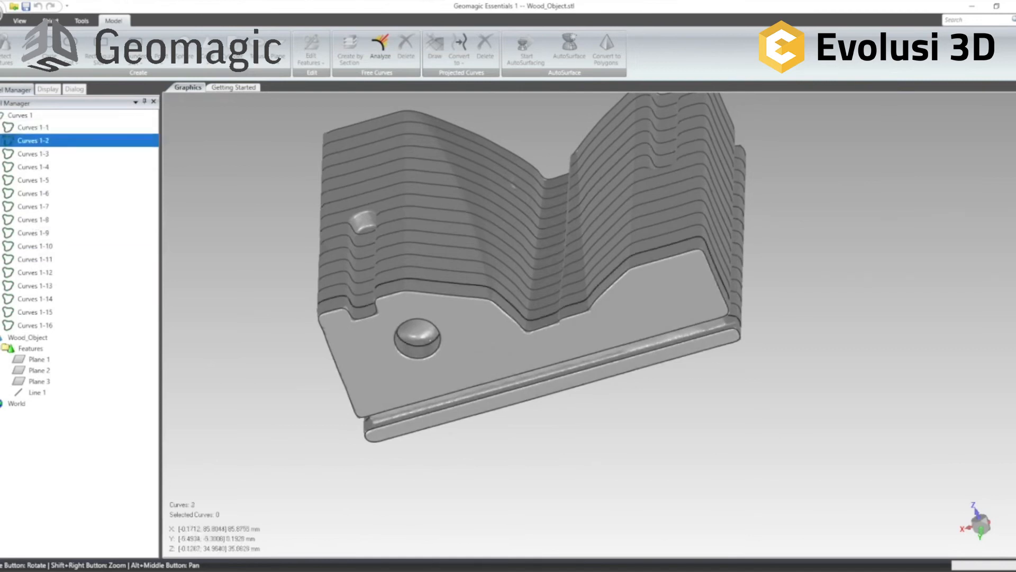
Step: Hide the whole Curves 1 group so that only the Wood_Object mesh is shown
click(20, 116)
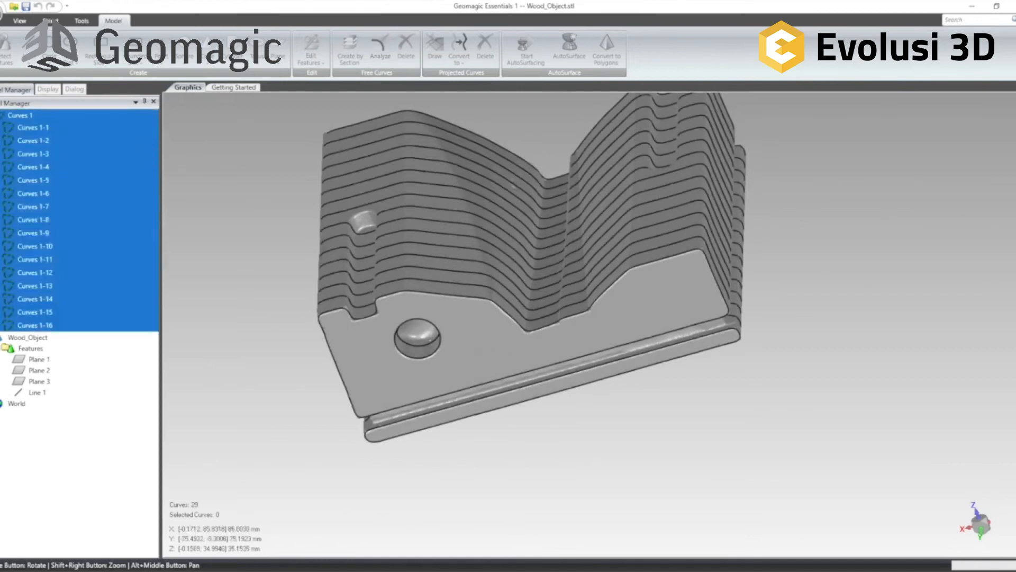
right_click(8, 118)
click(46, 141)
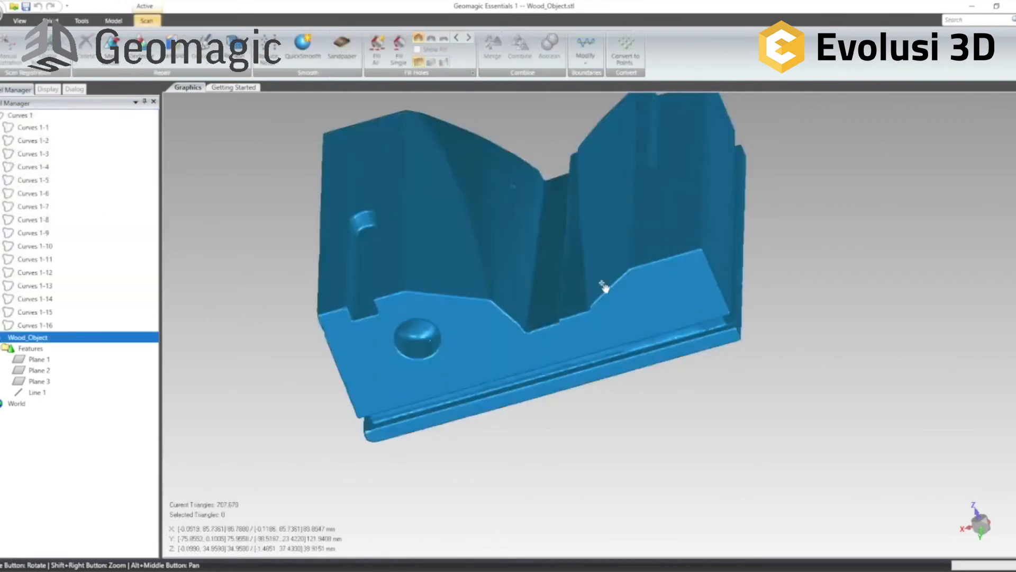
middle_drag(528, 220, 602, 411)
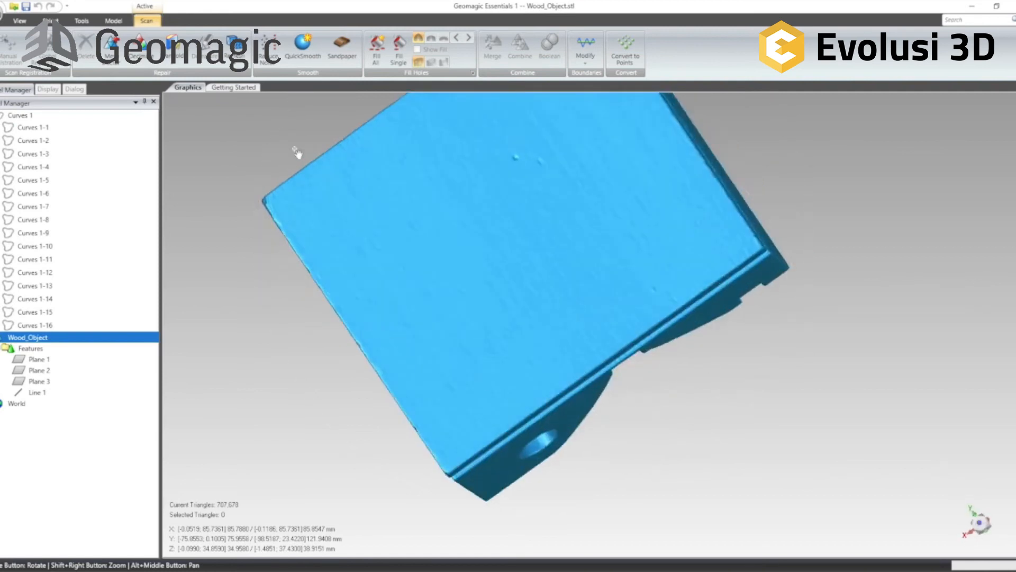
Step: Start Create by Section on Wood_Object, compare its object feature planes and choose Plane 1 as the section plane
click(114, 21)
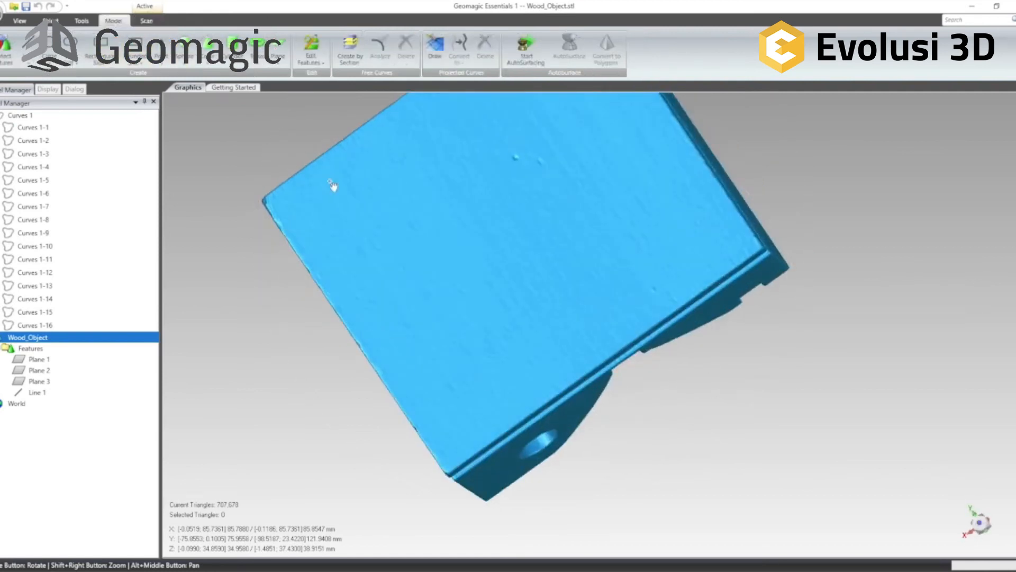
click(349, 47)
middle_drag(461, 347, 432, 312)
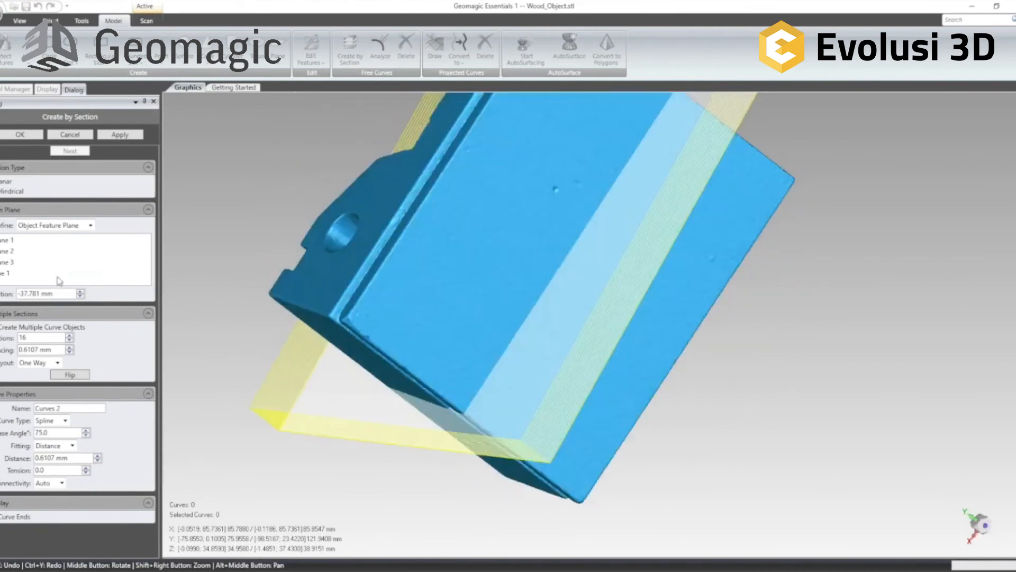
click(12, 263)
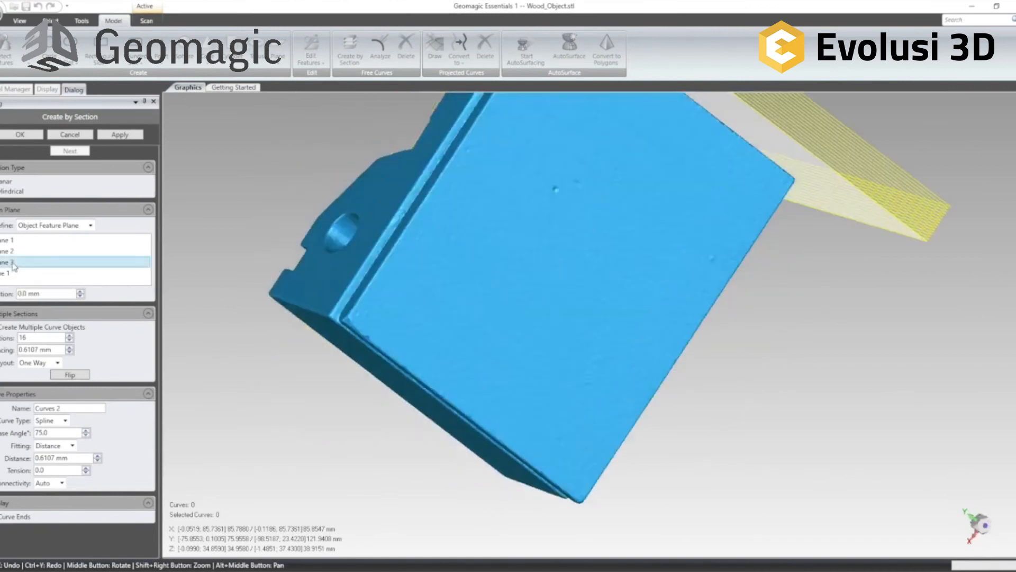
click(13, 252)
click(19, 228)
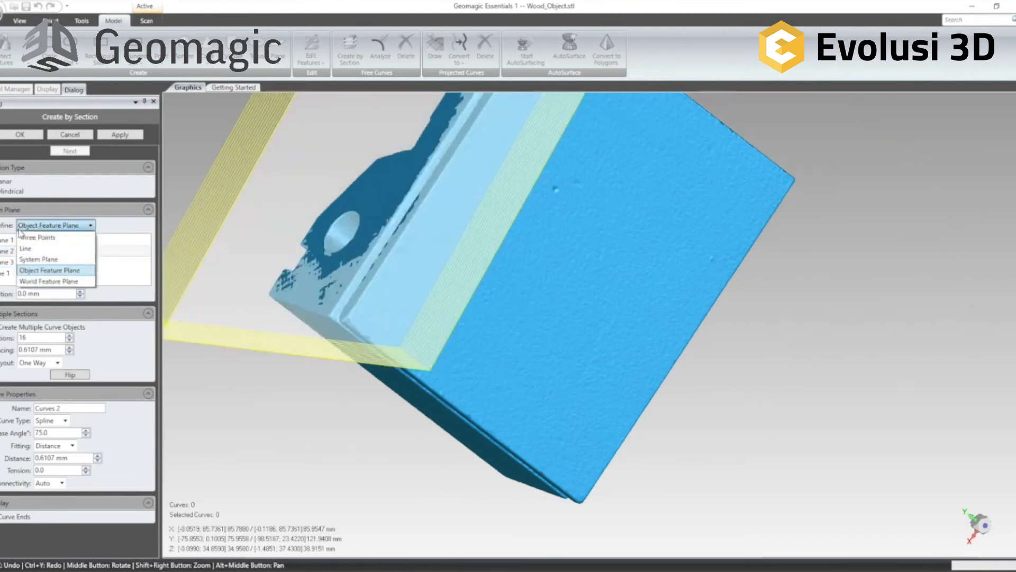
click(3, 238)
click(3, 238)
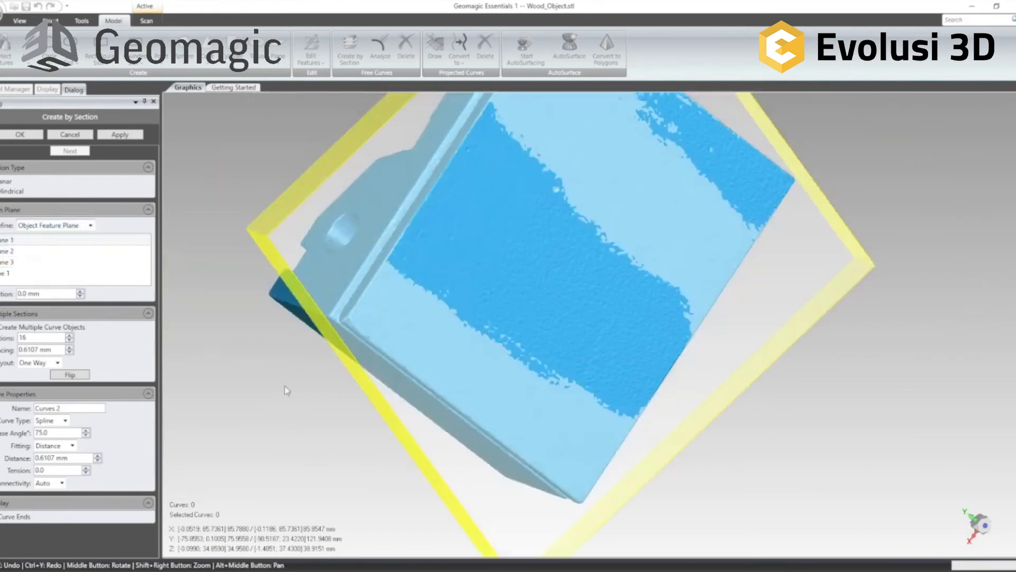
middle_drag(436, 214, 618, 407)
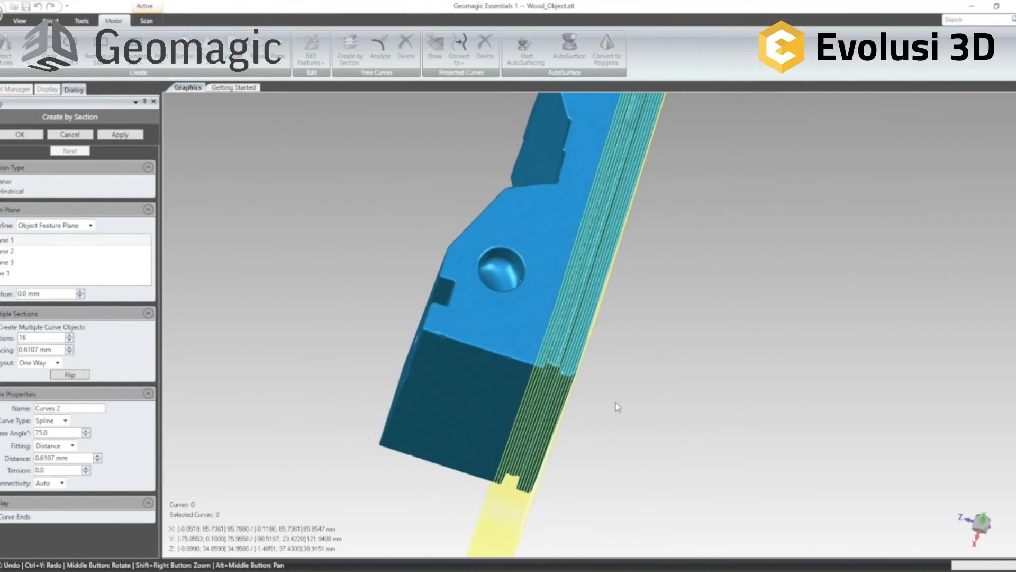
scroll(491, 292, down, 3)
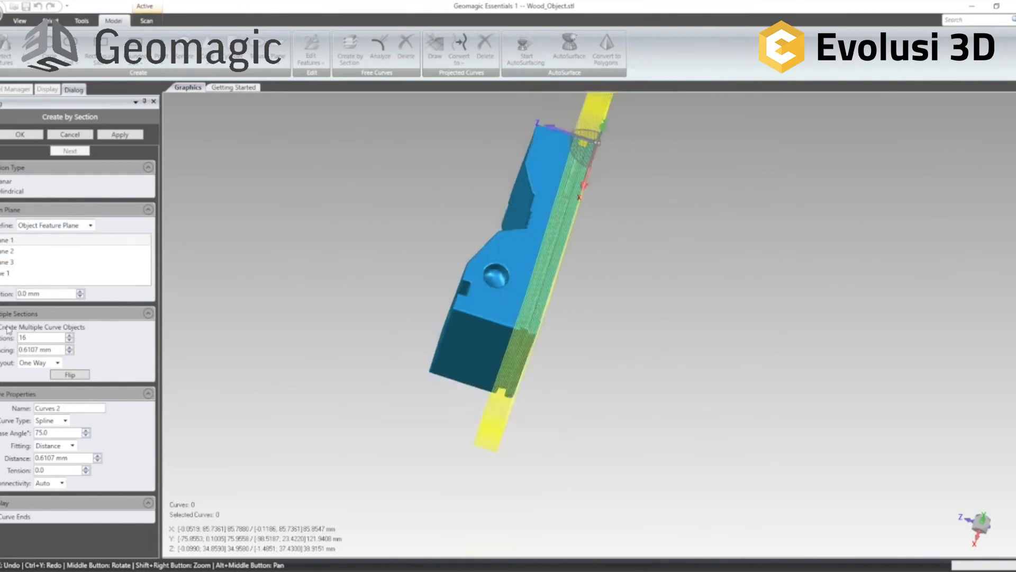
Step: Reduce the number of sections to 8 and set their spacing to 3.0 mm
click(70, 340)
click(70, 340)
click(69, 339)
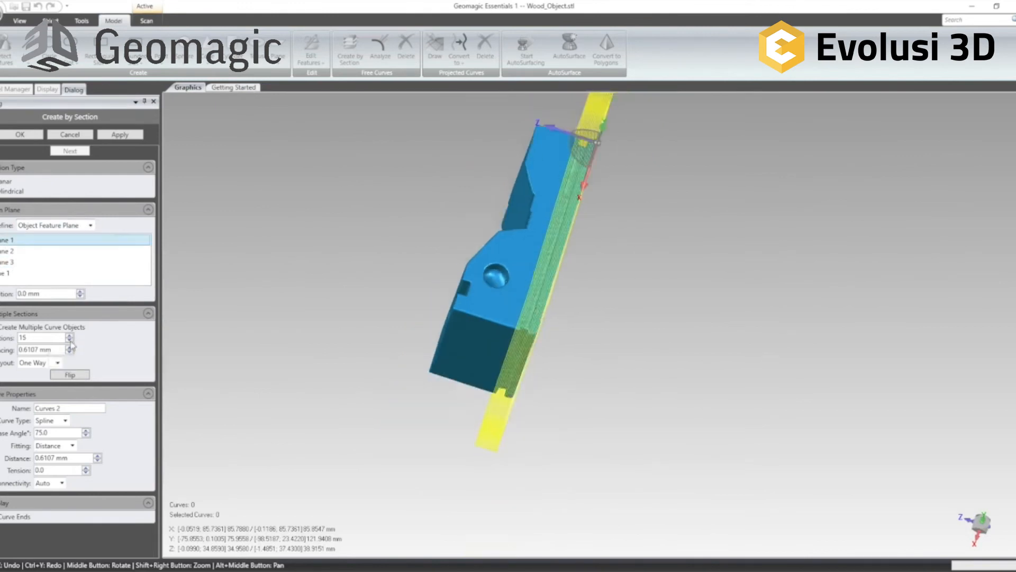
click(69, 340)
click(69, 339)
click(69, 340)
click(69, 340)
click(69, 340)
click(34, 349)
text(1)
Step: Set the number of sections to 12 and check how the section planes cover the block's height
click(21, 337)
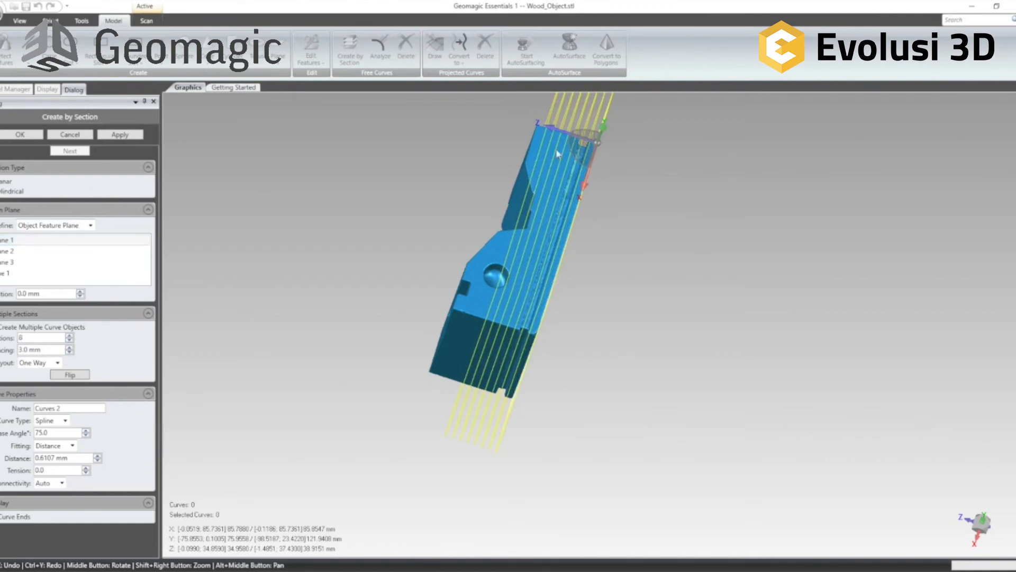
double_click(21, 337)
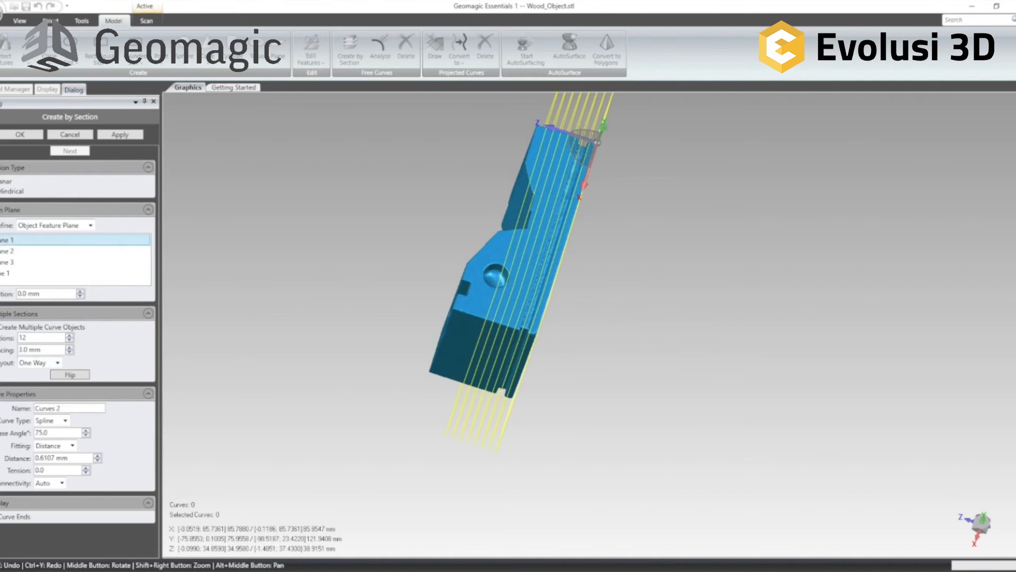
key(Tab)
middle_drag(421, 170, 495, 175)
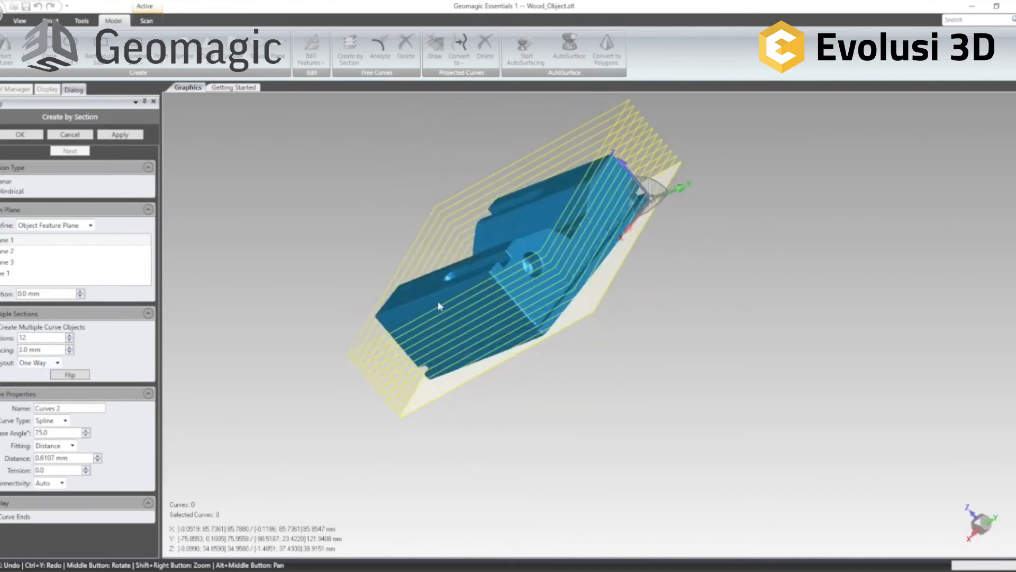
scroll(476, 290, up, 4)
middle_drag(470, 285, 545, 200)
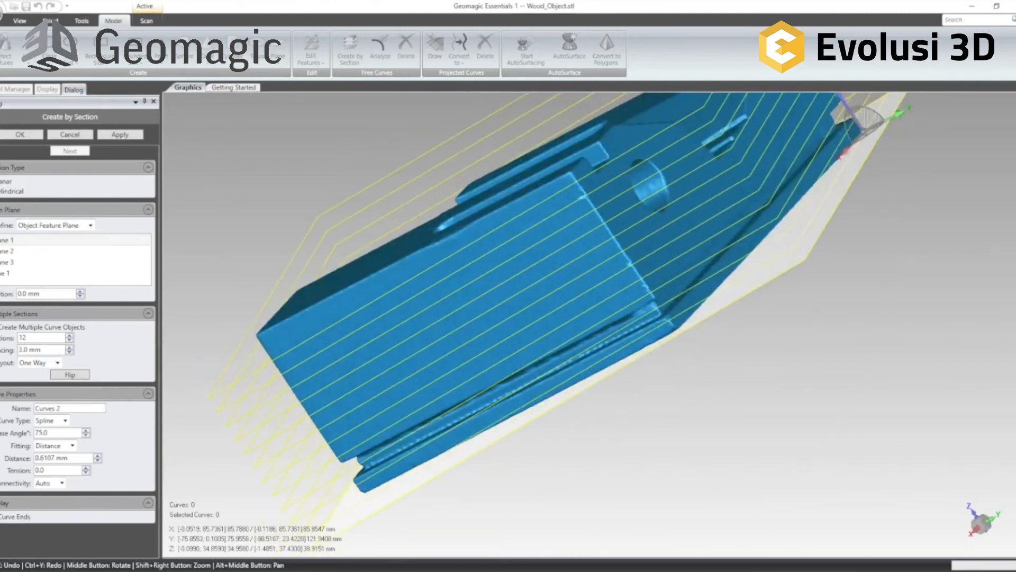
Step: Generate the section curves from Plane 1, accept them and show the Curves 1 group together with them on the block
click(126, 135)
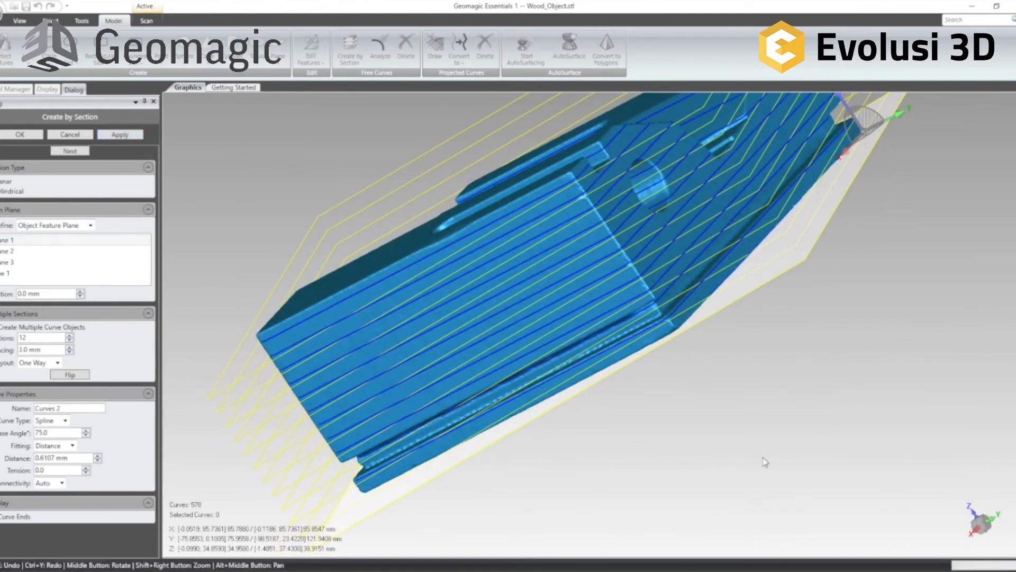
middle_drag(429, 248, 676, 430)
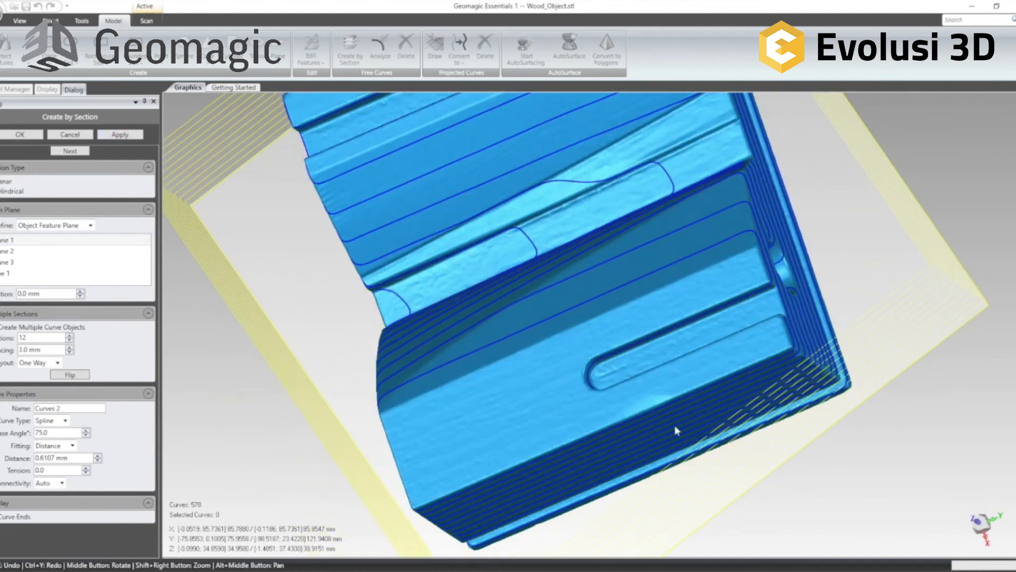
middle_drag(705, 303, 847, 228)
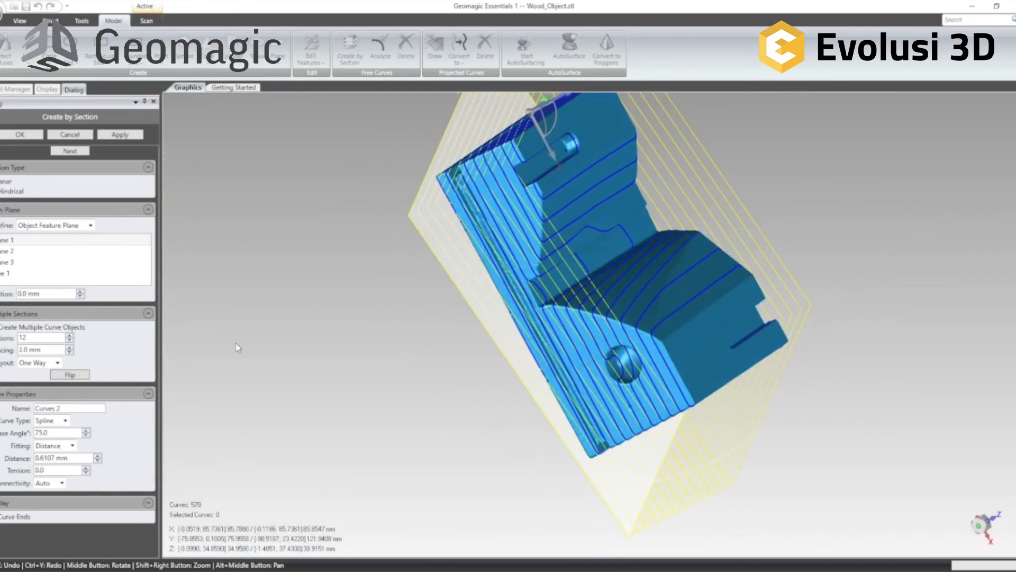
click(13, 136)
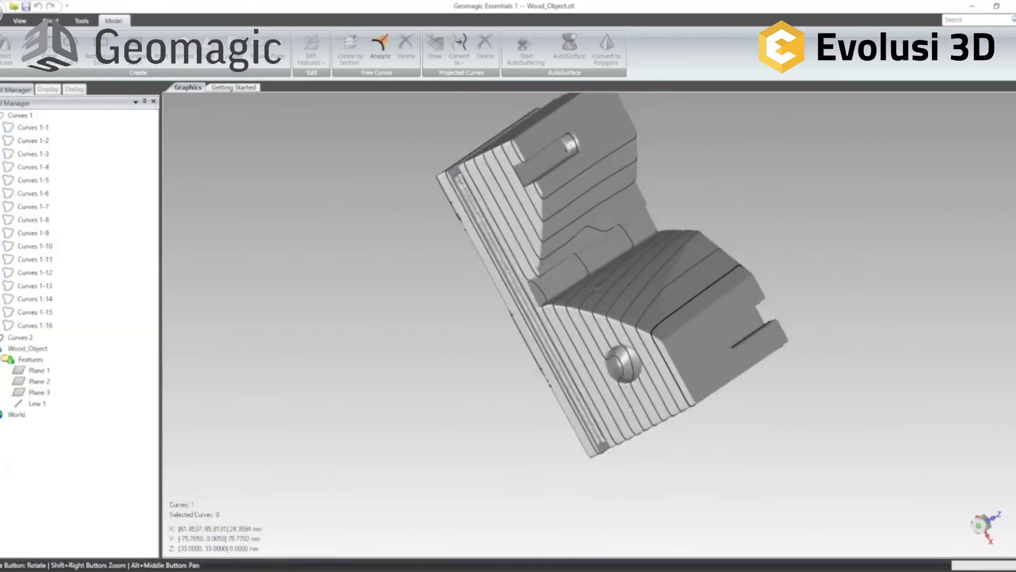
click(20, 115)
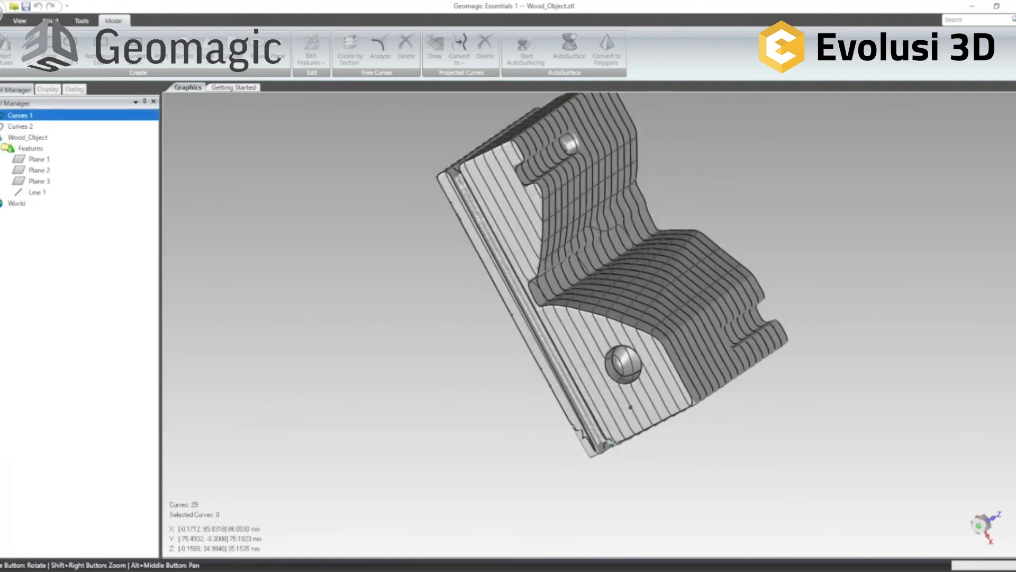
middle_drag(811, 224, 598, 339)
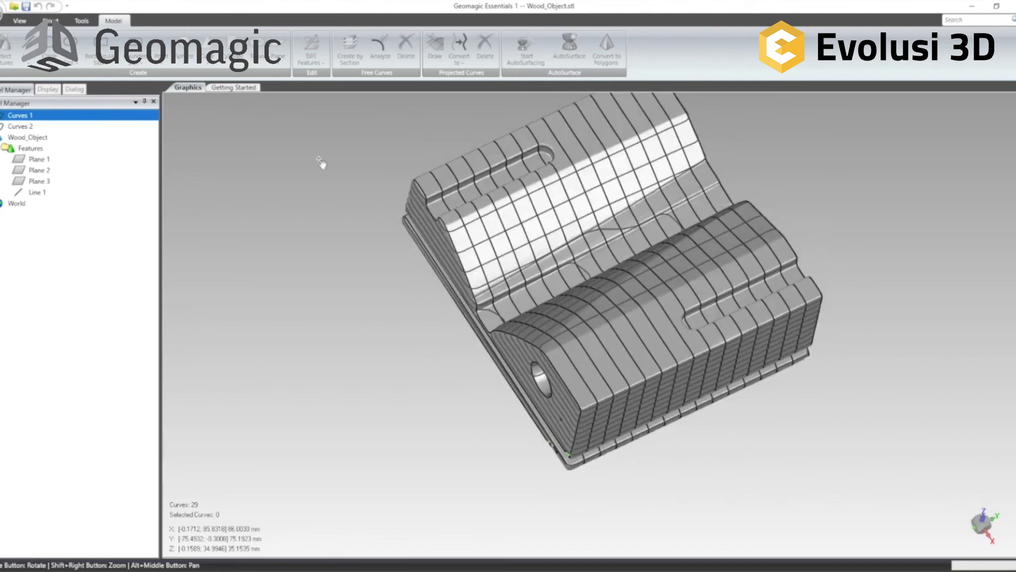
Step: Save the Curves 1 group in the Webinar folder as an IGES file named Curve1, with Export Single File enabled
right_click(23, 121)
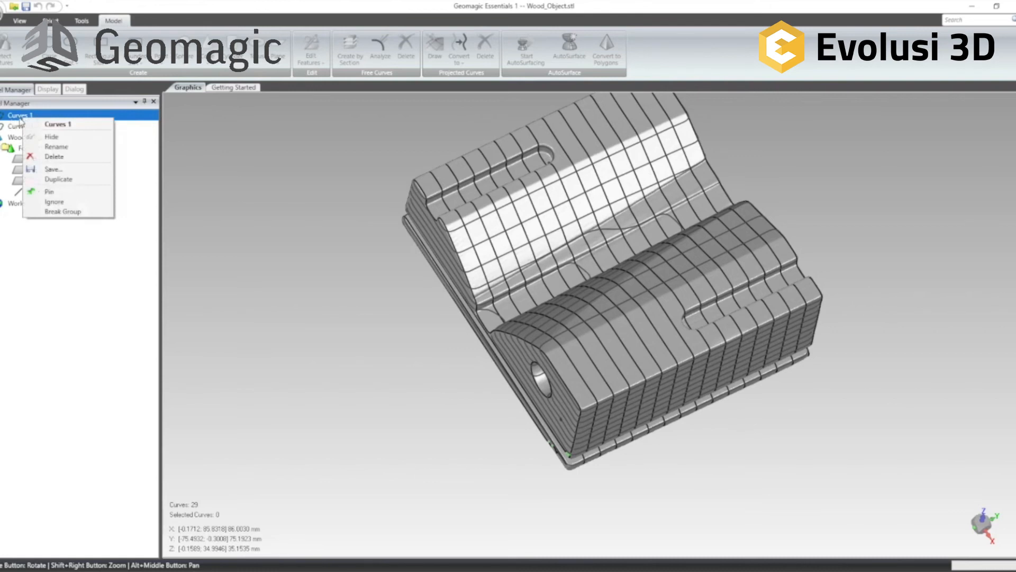
click(53, 170)
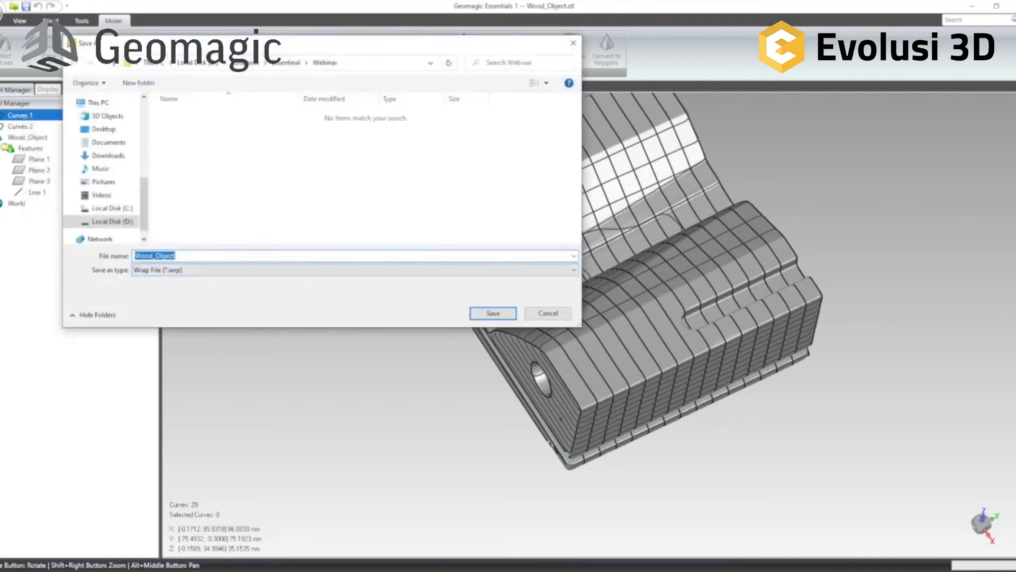
click(175, 256)
click(224, 268)
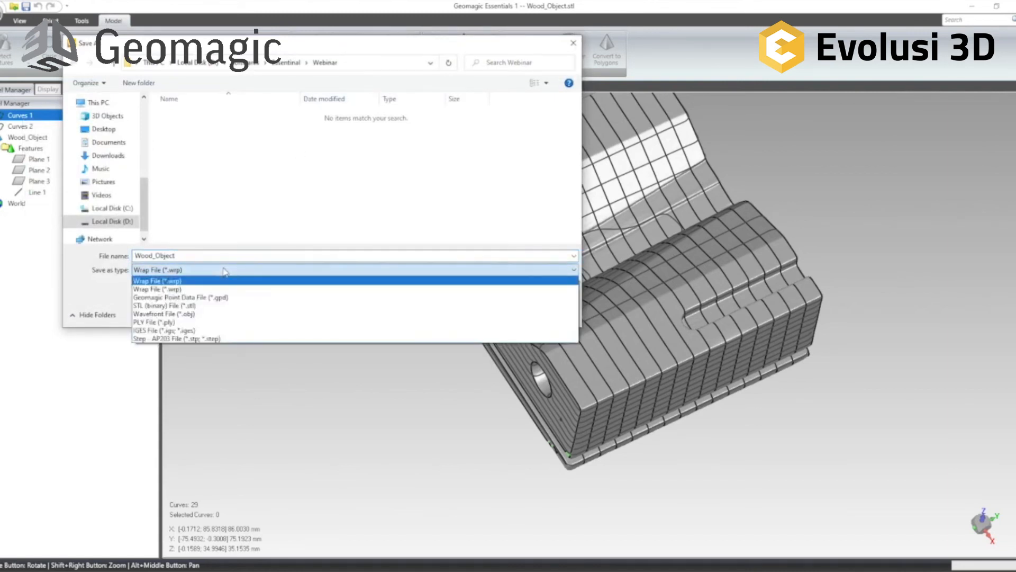
click(224, 269)
text(Curve1)
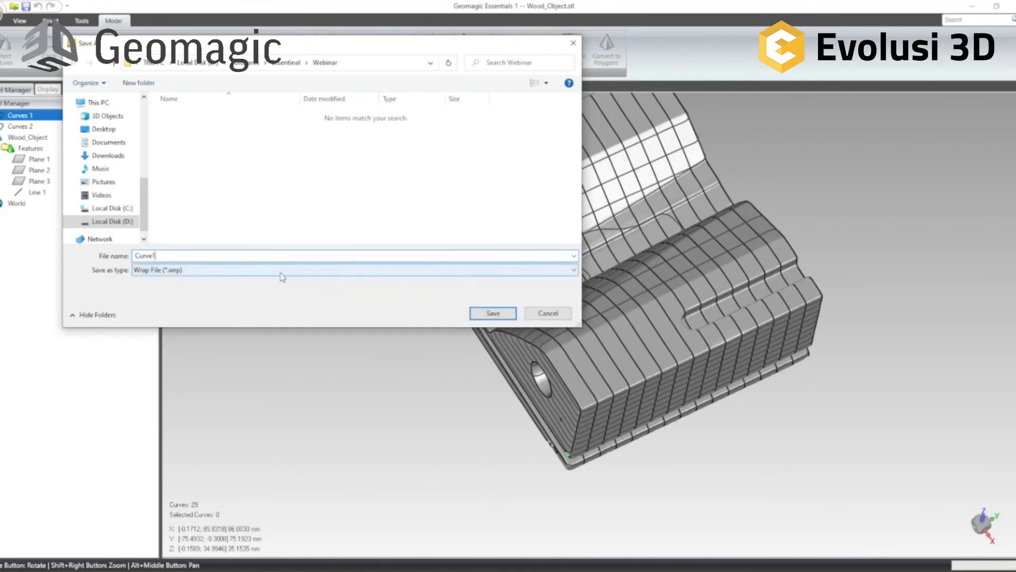
click(256, 270)
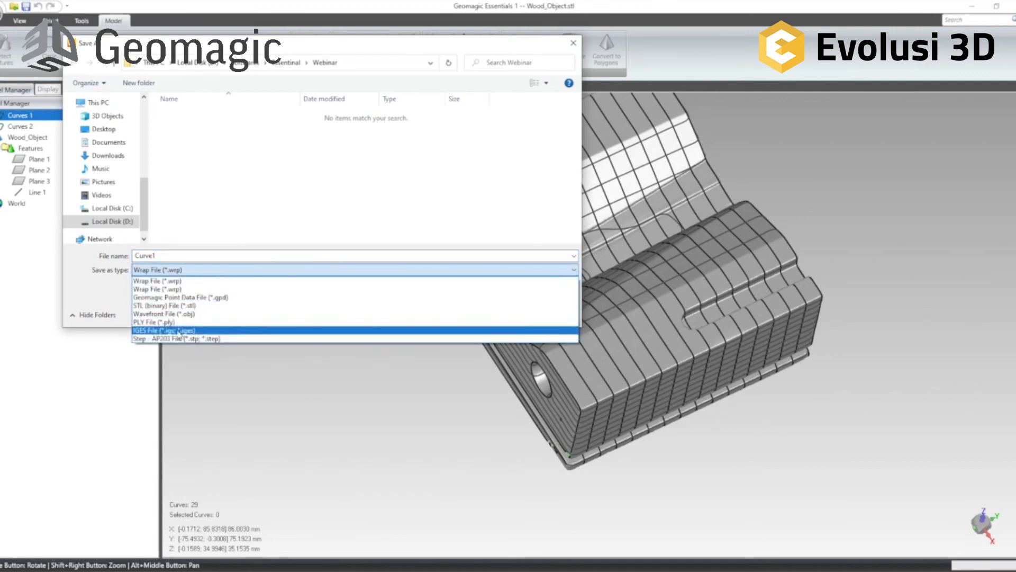
click(165, 330)
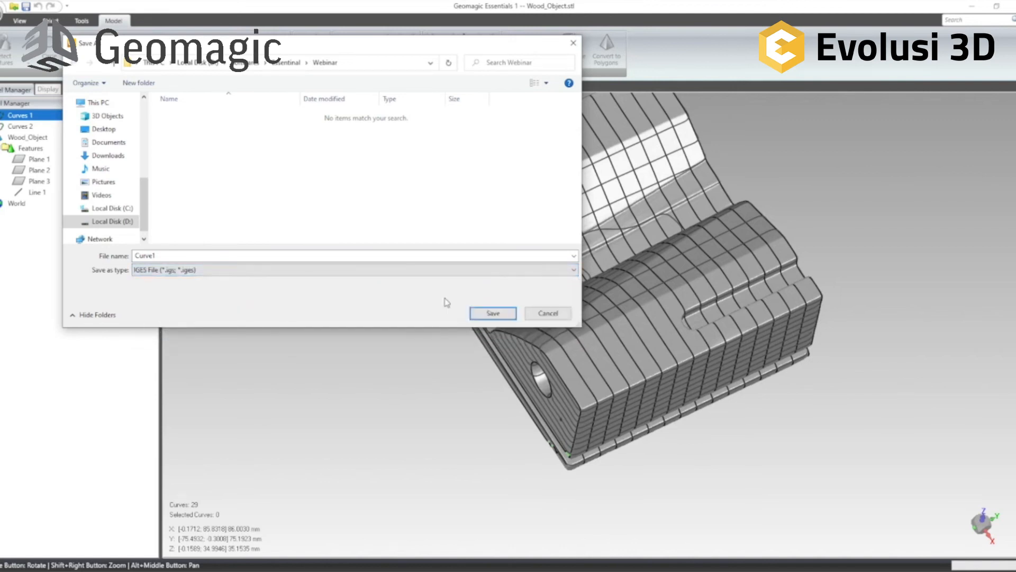
click(479, 313)
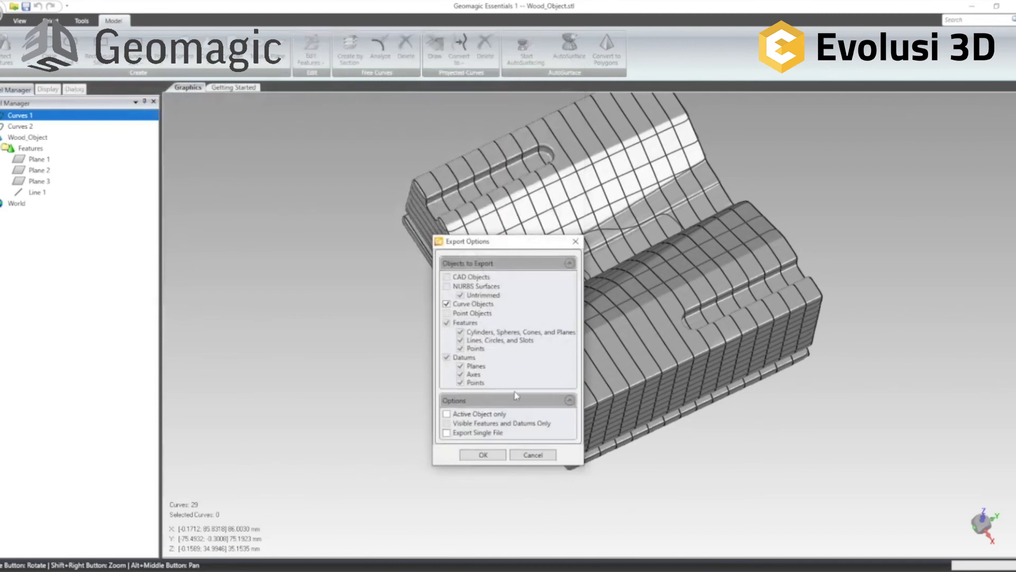
click(448, 434)
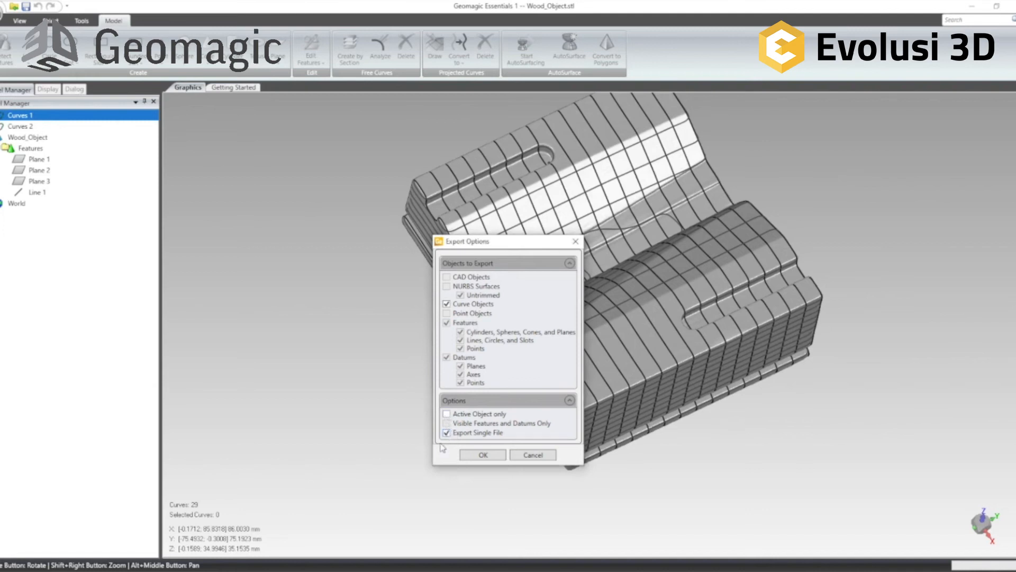
click(470, 455)
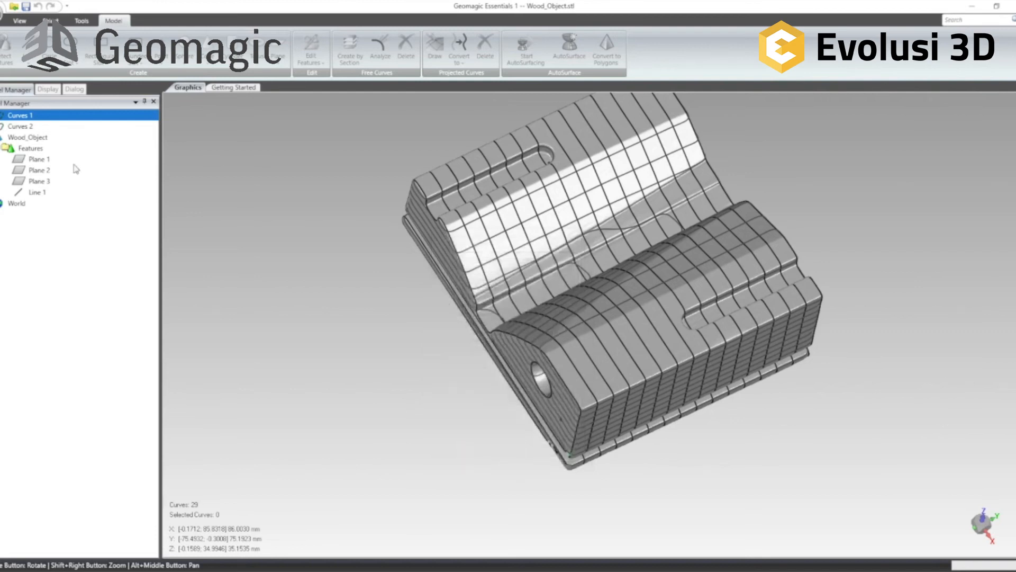
Step: Save the Curves 2 group as a single IGES file named Curve2 in the same folder, without replacing Curve1
click(20, 127)
right_click(20, 126)
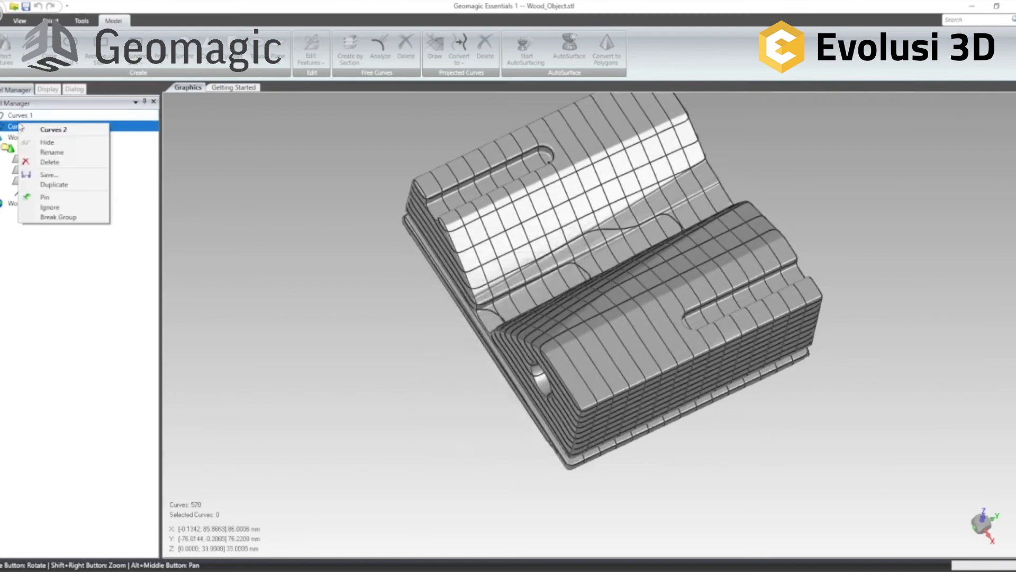
click(48, 176)
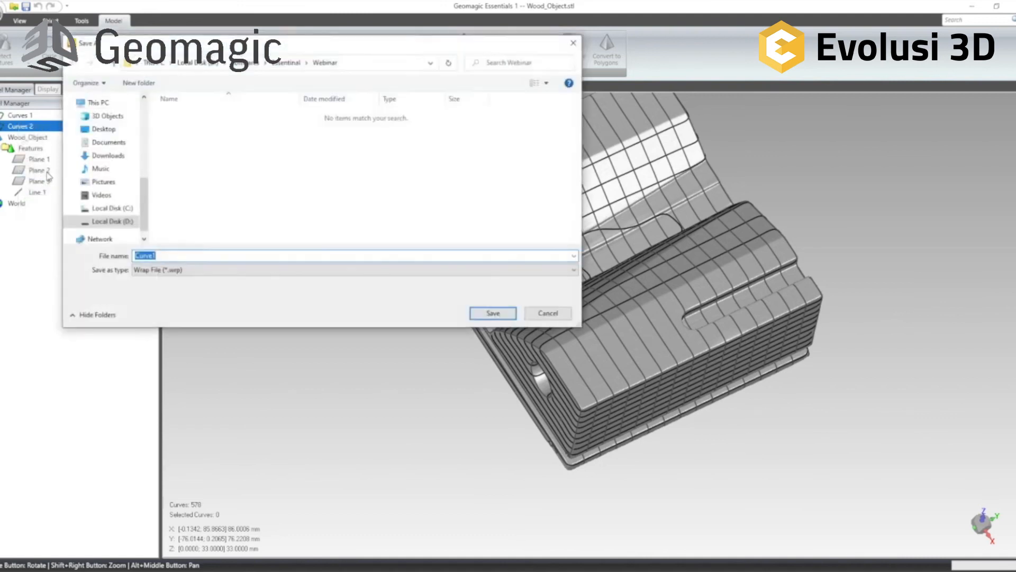
click(246, 272)
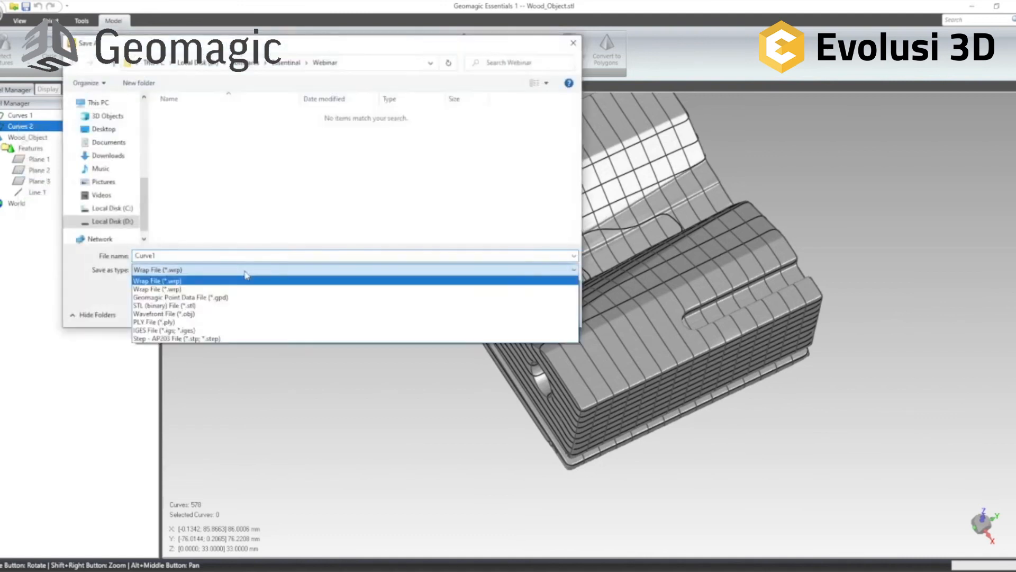
click(242, 330)
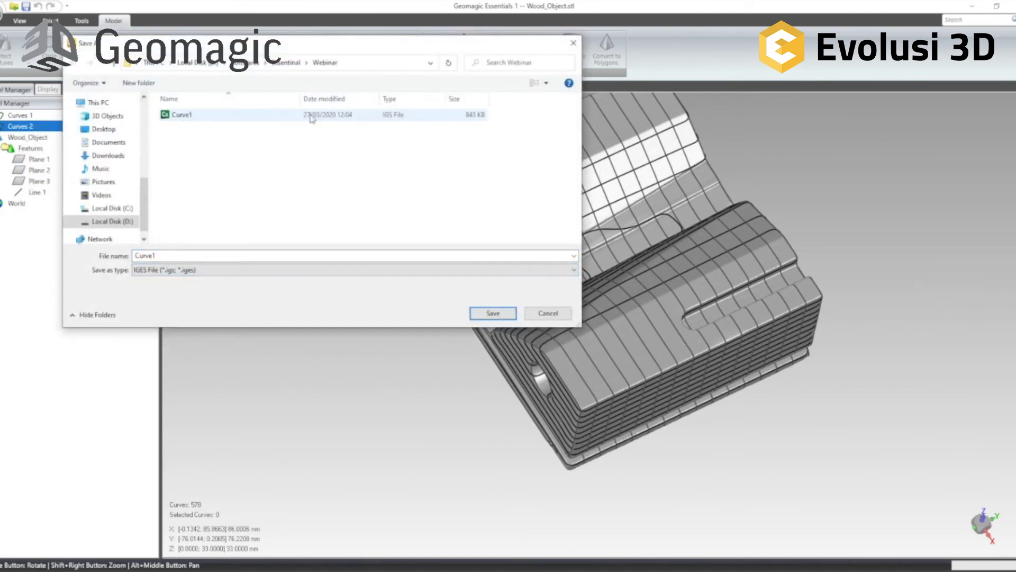
click(479, 311)
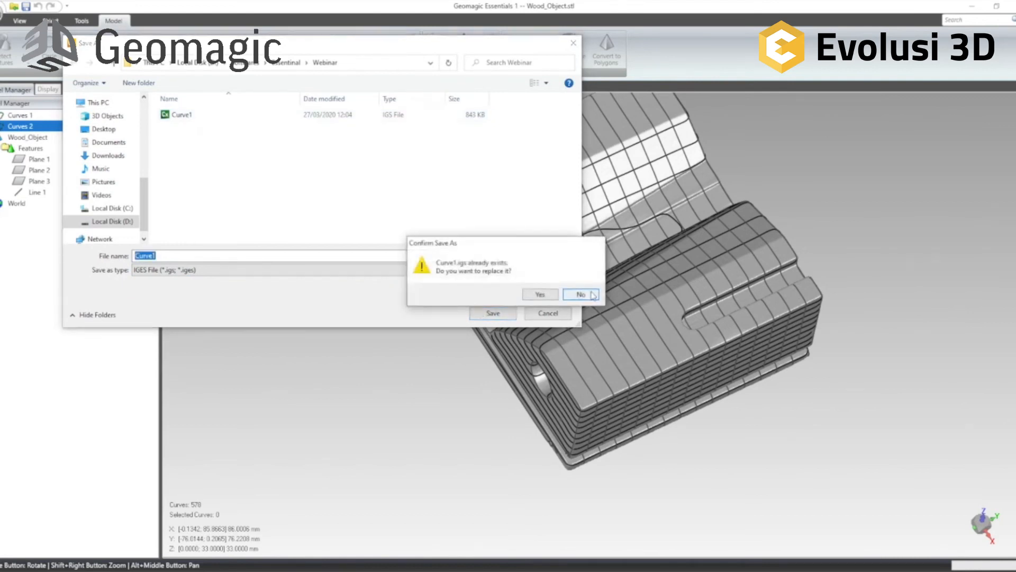
click(566, 298)
click(157, 256)
key(BackSpace)
text(2)
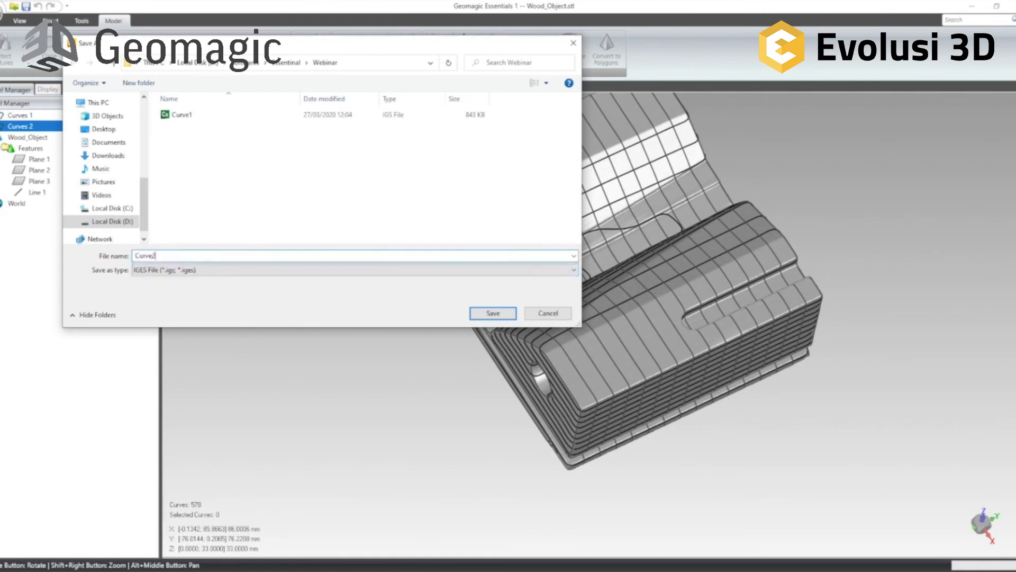
click(492, 313)
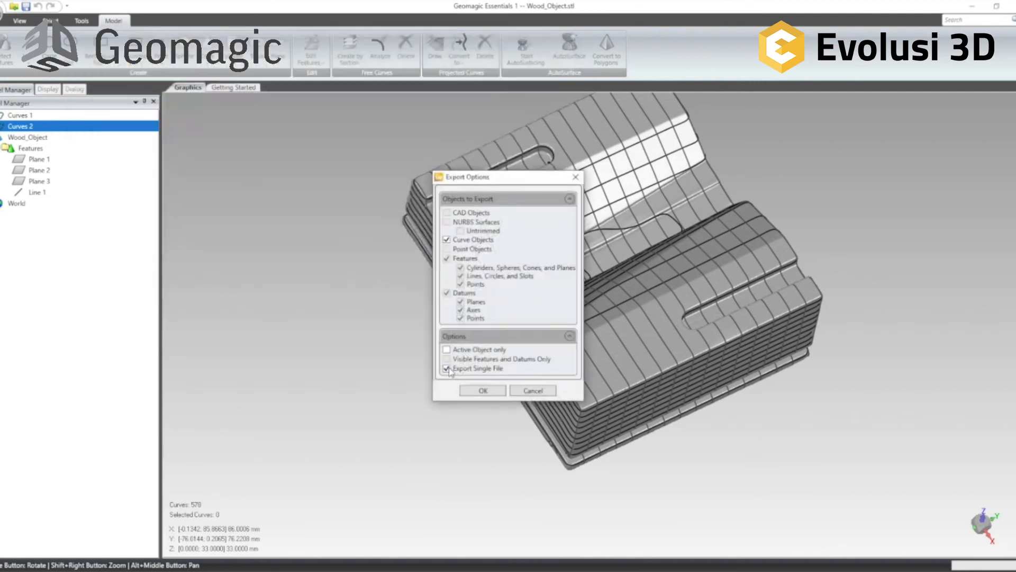
click(483, 391)
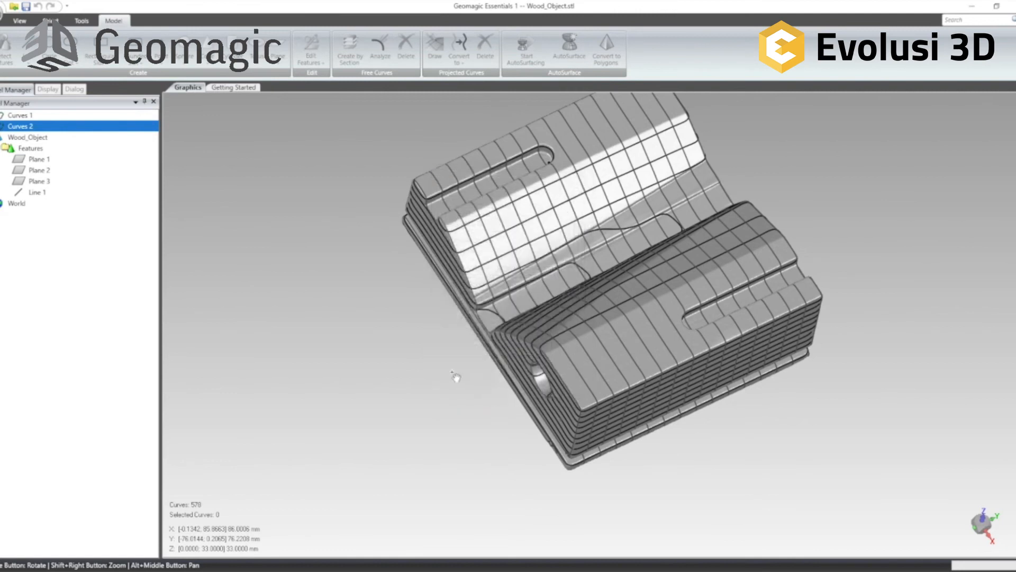
Step: Check the exported curve files in the Webinar folder in File Explorer and return to Geomagic Essentials
click(374, 567)
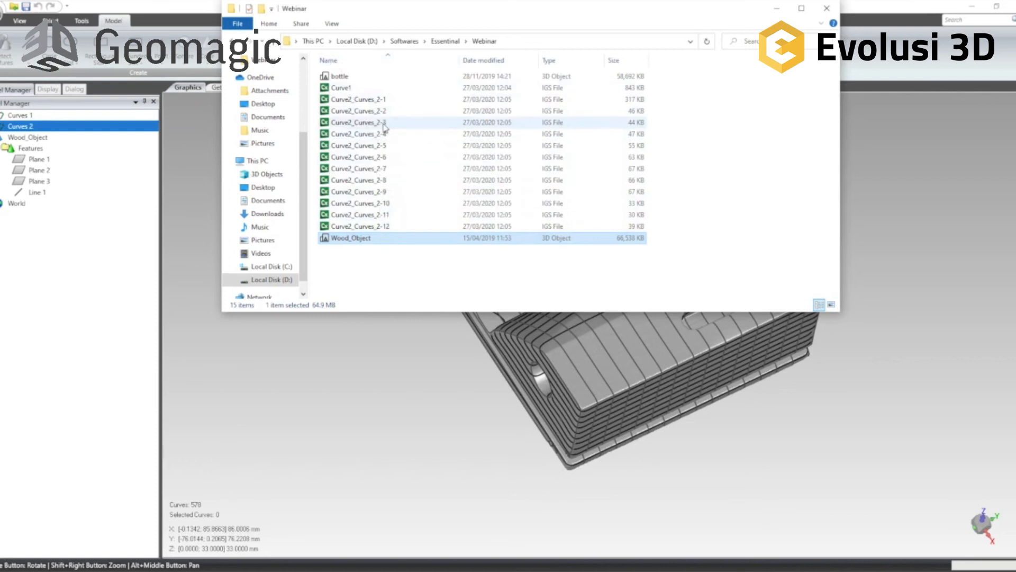
click(773, 9)
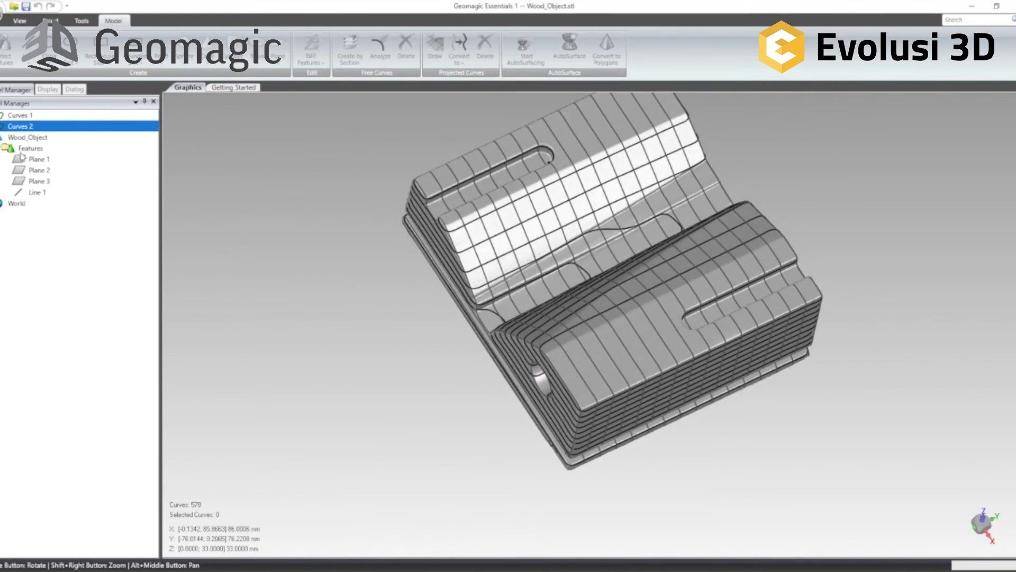
Step: Hide the Curves 1 and Curves 2 groups and show only the Wood_Object mesh
click(28, 137)
middle_drag(853, 306, 741, 223)
click(19, 116)
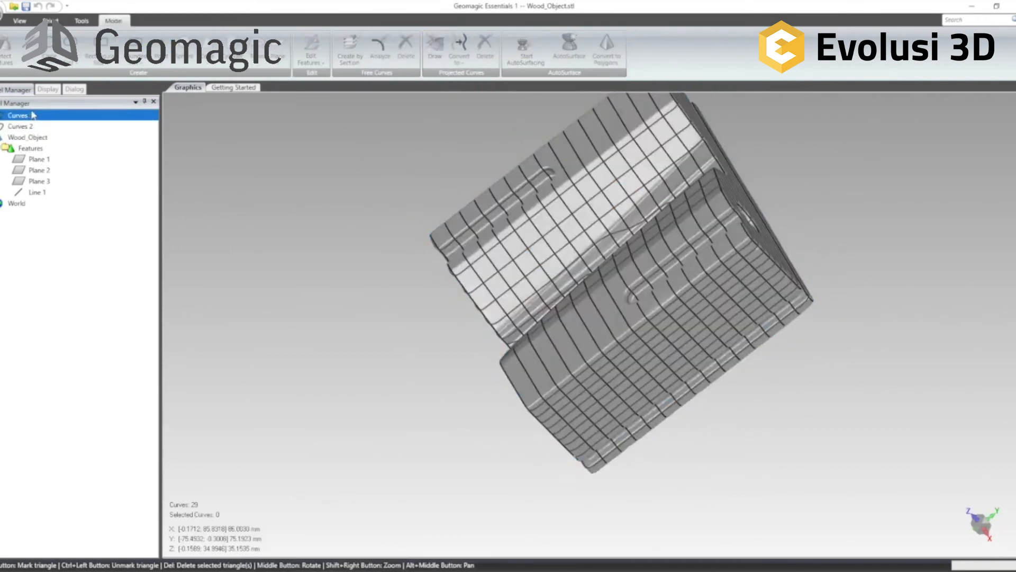
ctrl+click(38, 126)
right_click(29, 127)
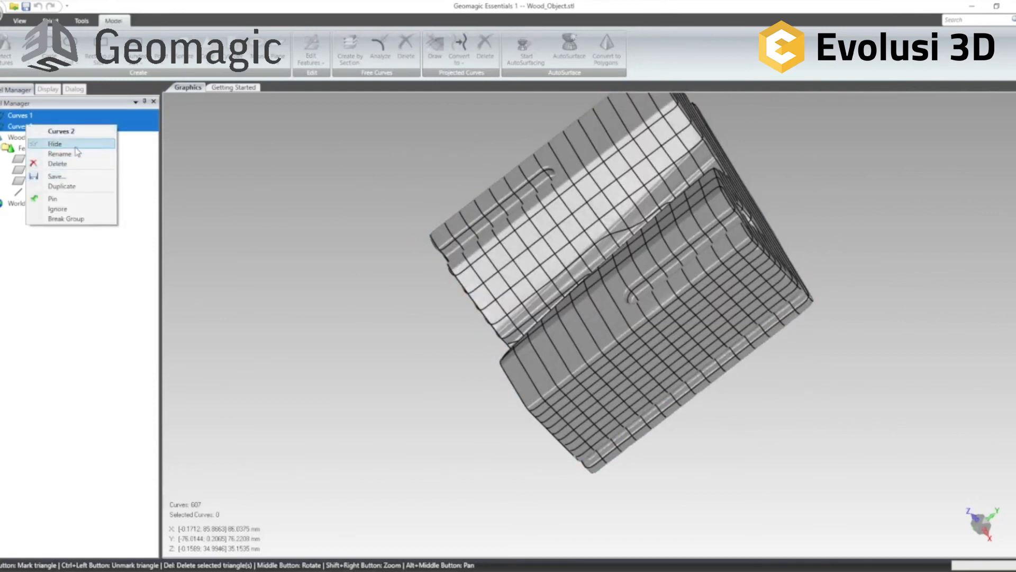
click(76, 146)
middle_drag(484, 228, 581, 169)
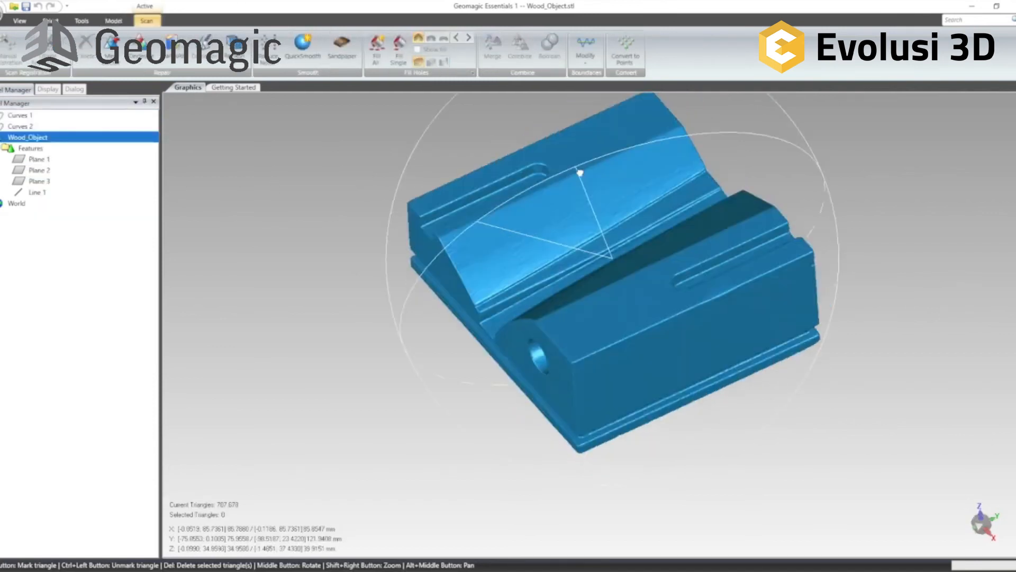
middle_drag(533, 385, 453, 422)
scroll(728, 366, up, 2)
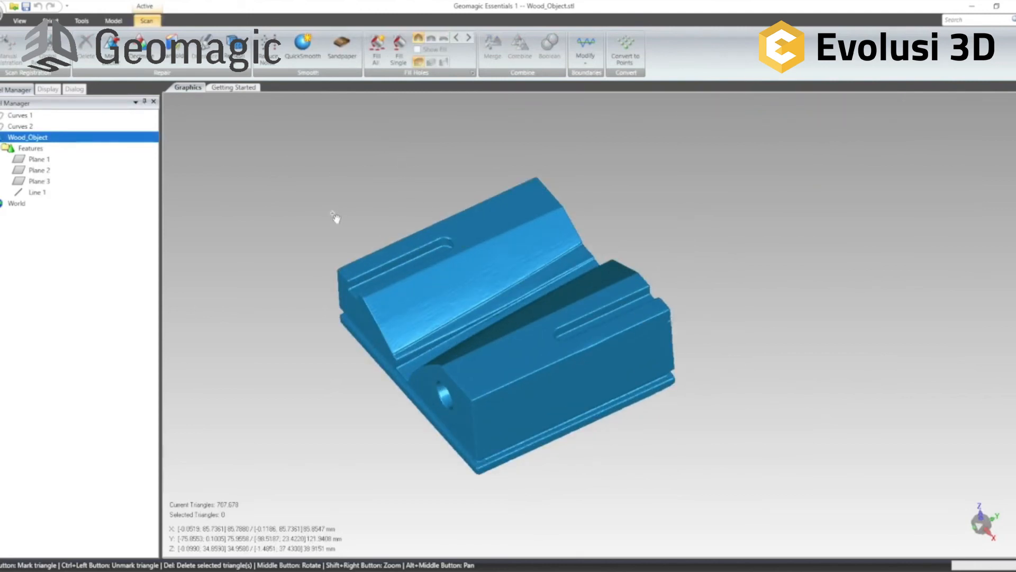
Step: Compute the volume of the Wood_Object mesh
click(110, 21)
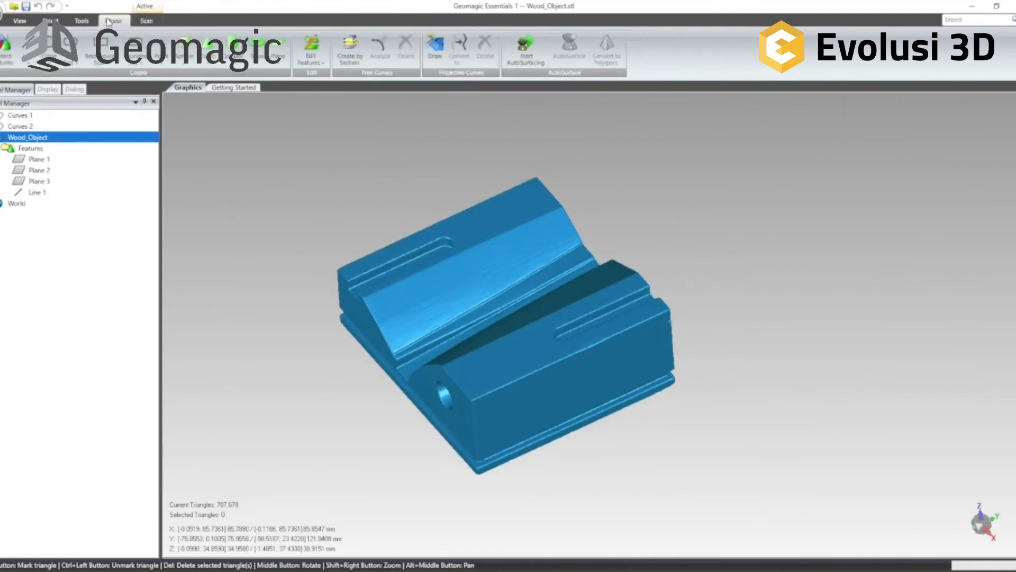
click(90, 21)
click(298, 65)
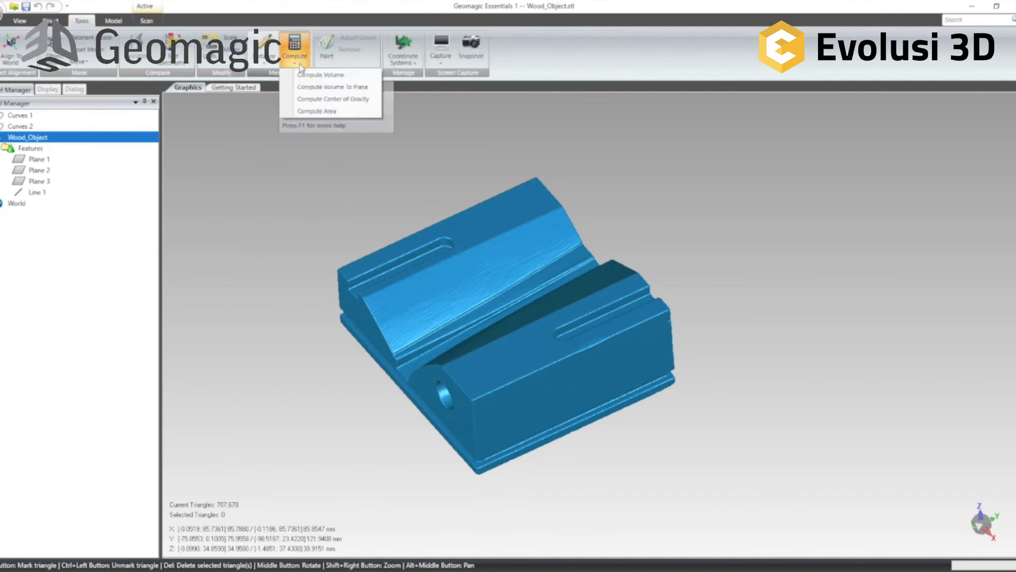
click(319, 74)
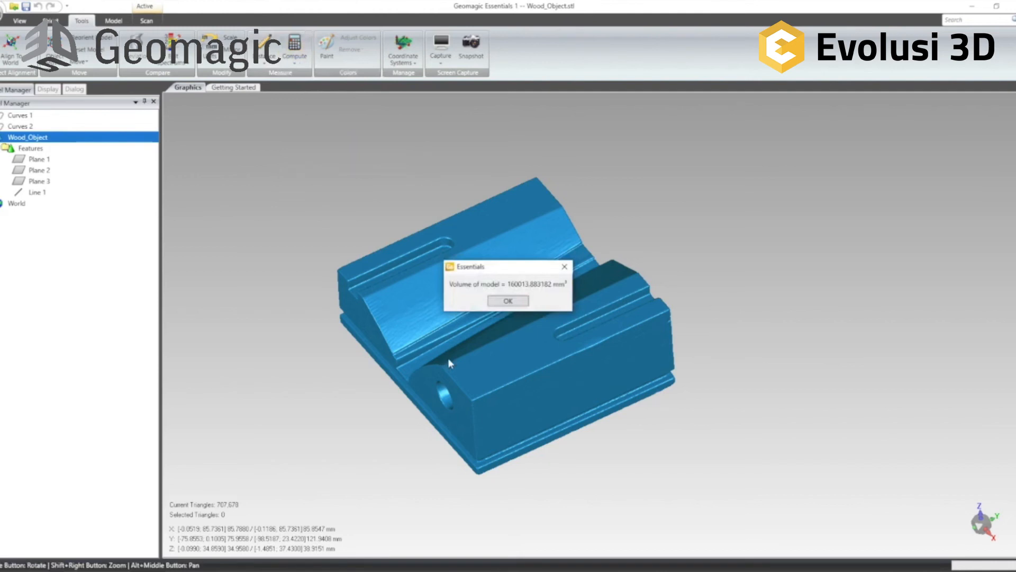
click(517, 301)
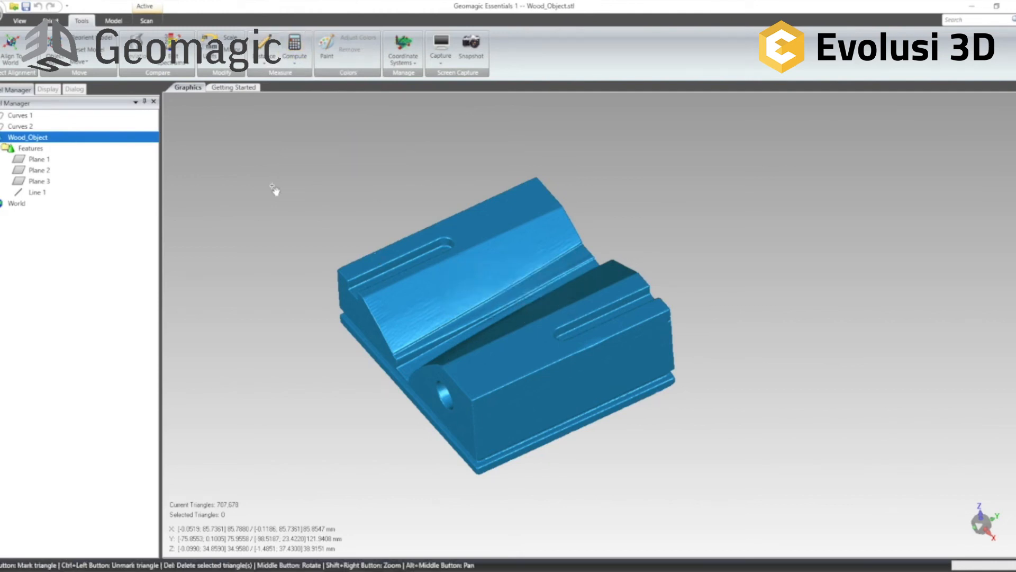
Step: Compute the center of gravity of Wood_Object and create a point feature at that location
click(295, 62)
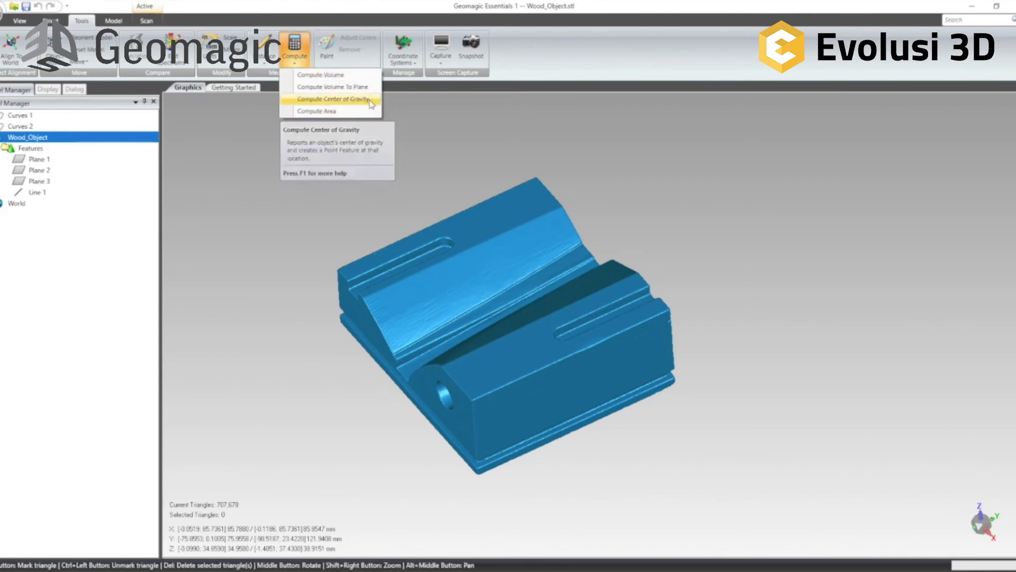
click(333, 99)
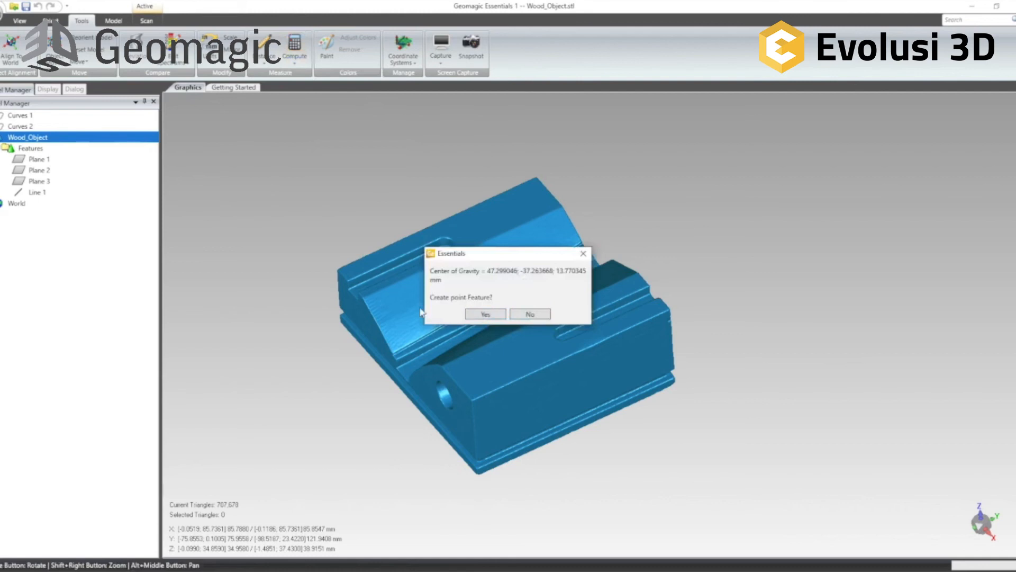
click(486, 314)
middle_drag(460, 289, 533, 412)
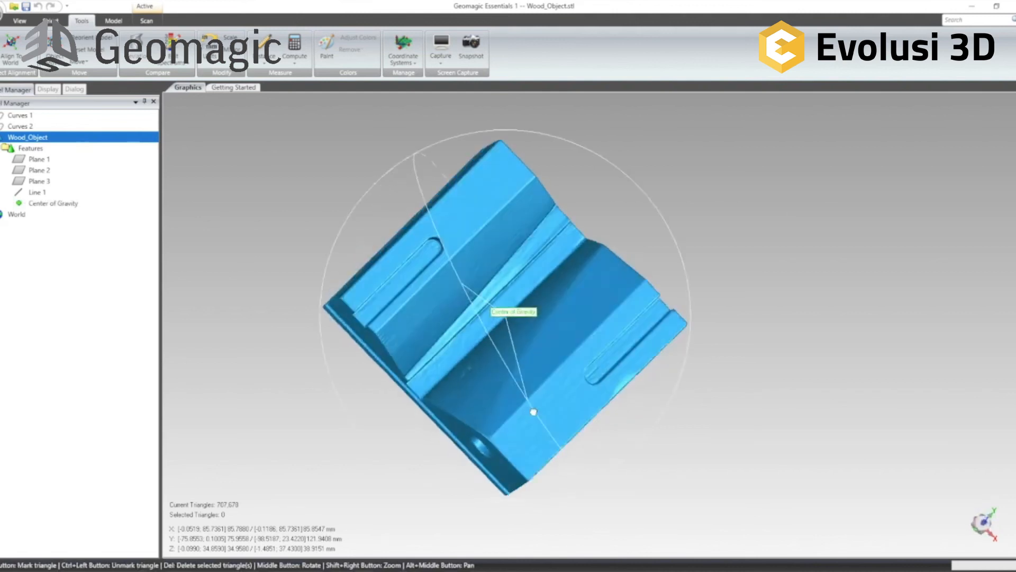
scroll(485, 348, up, 4)
middle_drag(503, 378, 829, 312)
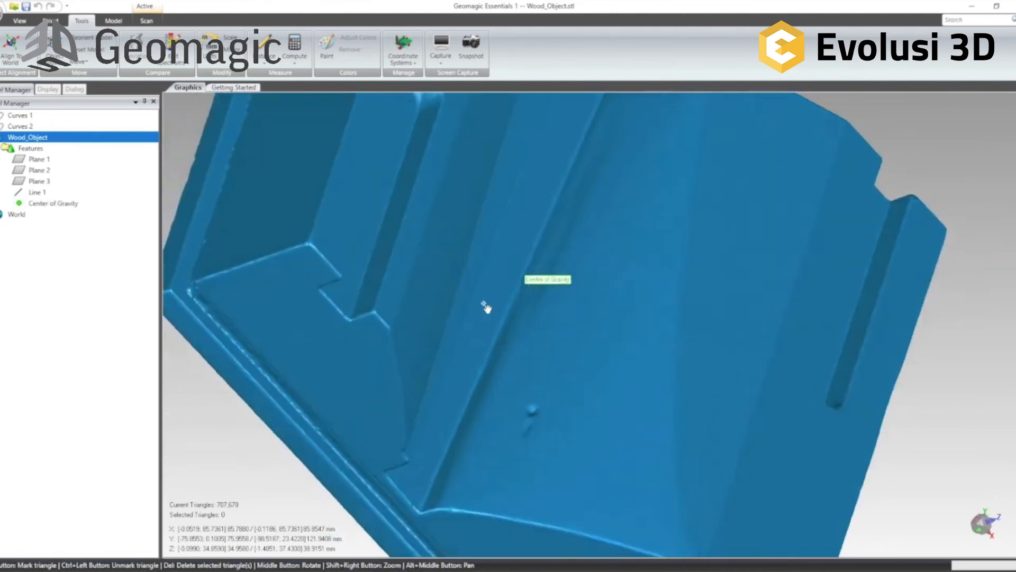
Step: Select the Center of Gravity feature and inspect the point inside the block with temporary transparency
click(42, 204)
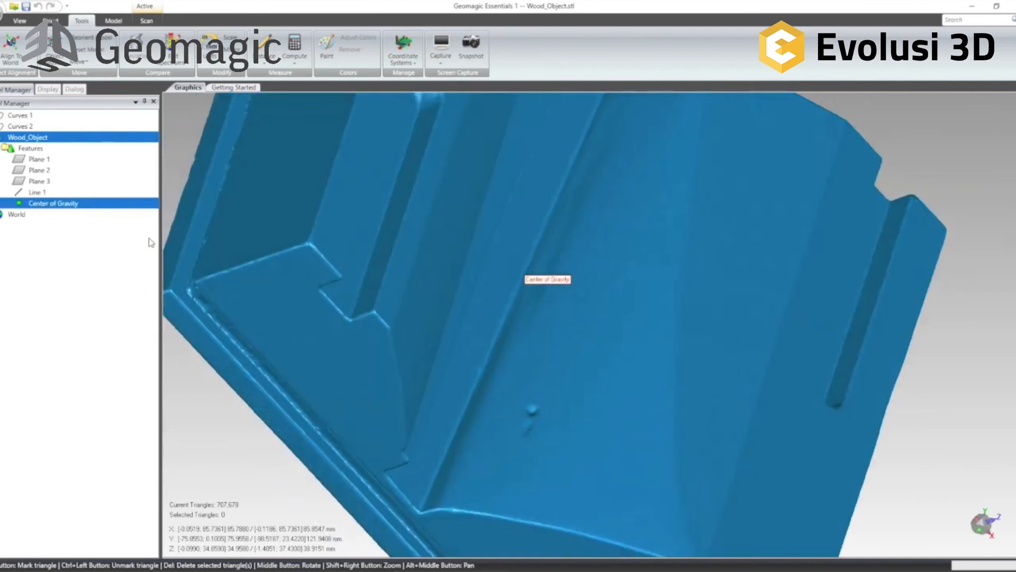
middle_drag(641, 316, 257, 144)
click(49, 90)
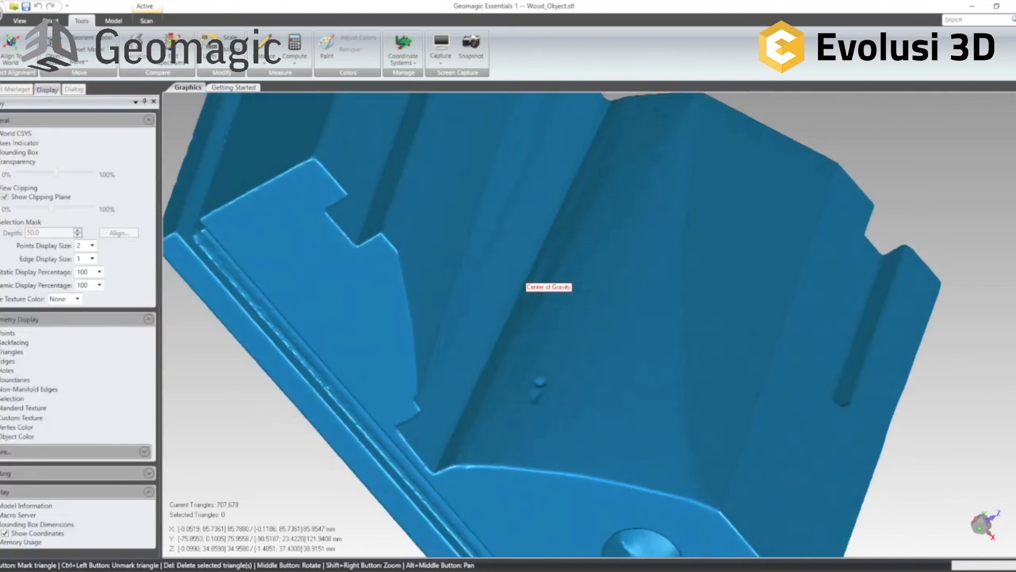
click(3, 165)
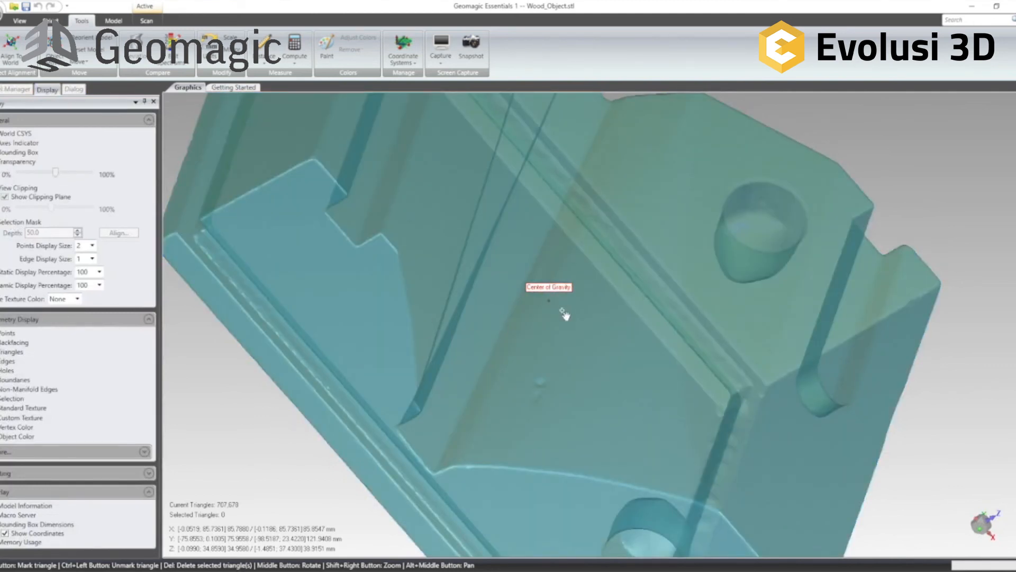
scroll(561, 309, up, 3)
scroll(561, 309, down, 4)
middle_drag(561, 310, 341, 263)
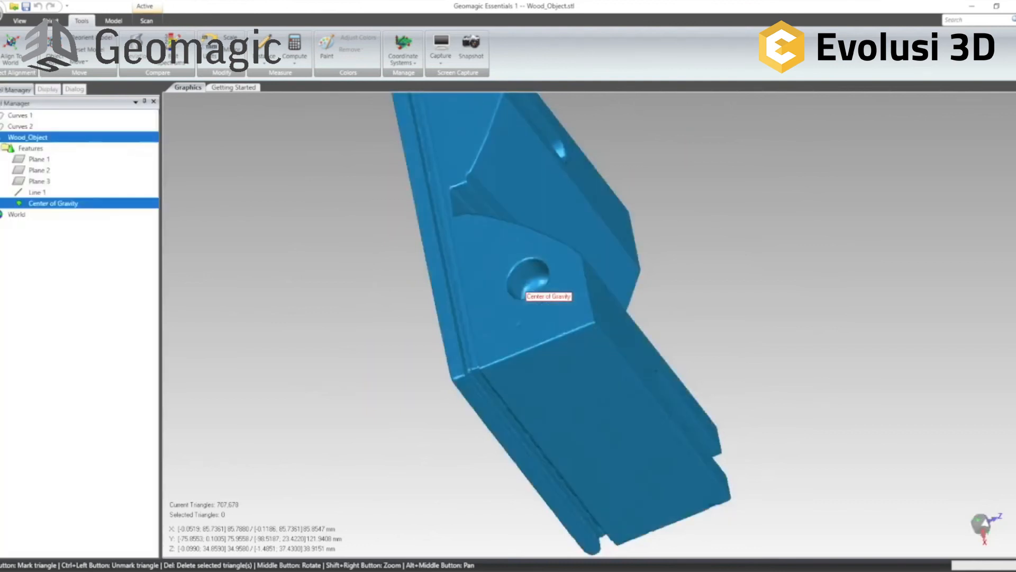
middle_drag(712, 238, 334, 292)
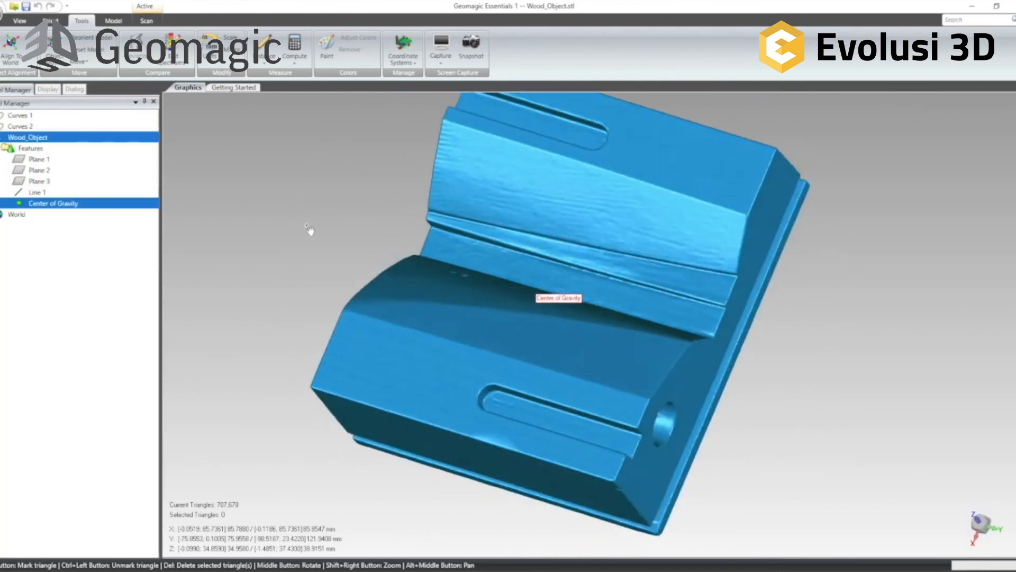
Step: Start AutoSurfacing on the Wood_Object mesh
click(147, 21)
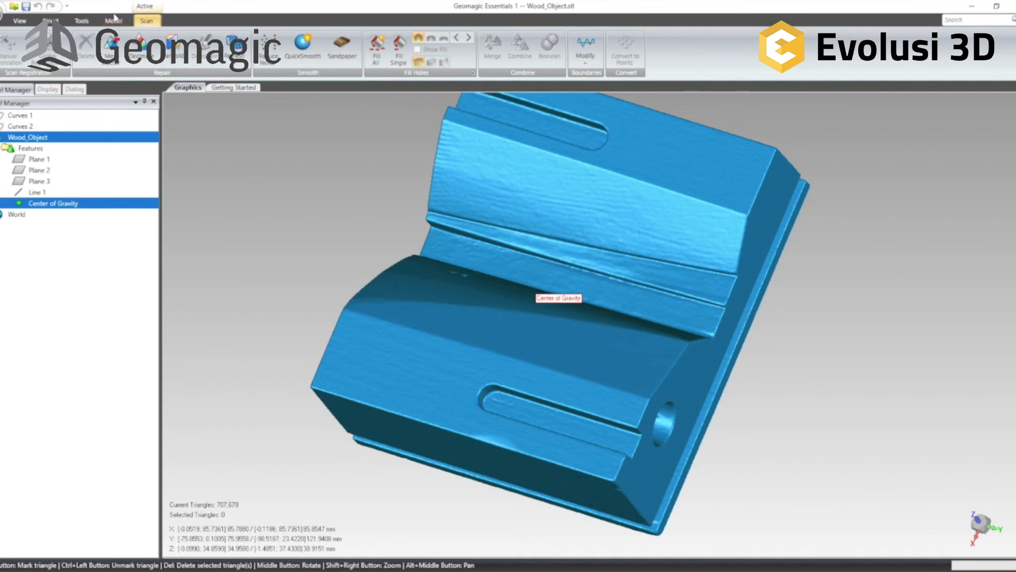
click(114, 20)
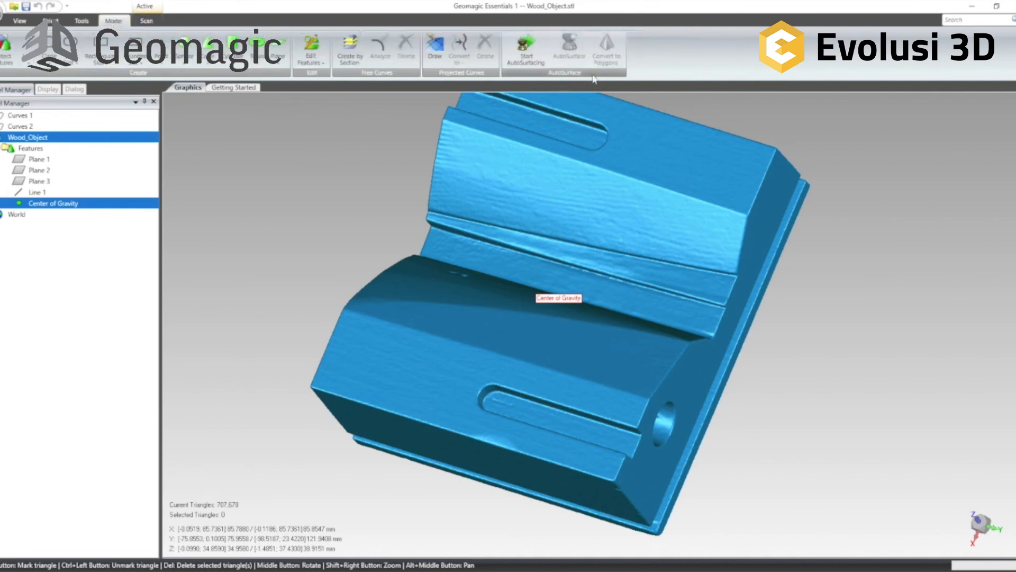
click(522, 55)
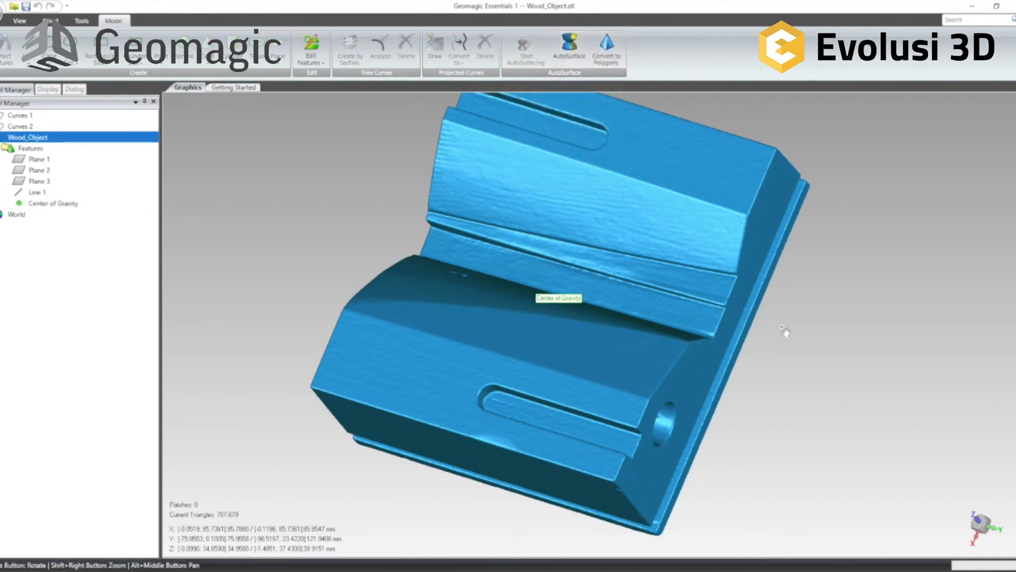
middle_drag(758, 331, 612, 125)
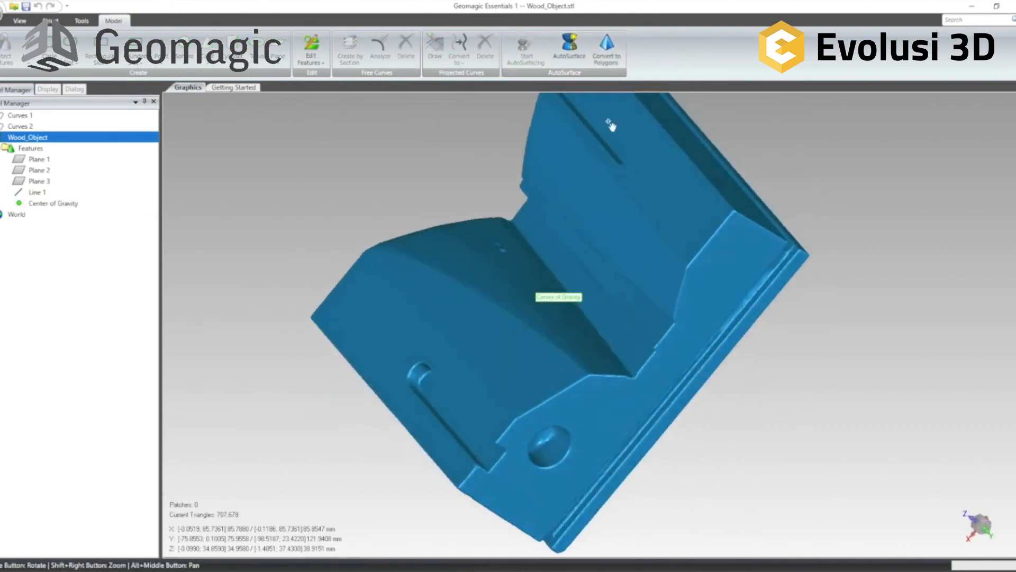
Step: Run AutoSurface on Wood_Object with a fitting tolerance of 0.0599 mm and automatic patch merging, and accept the surfaces
click(568, 55)
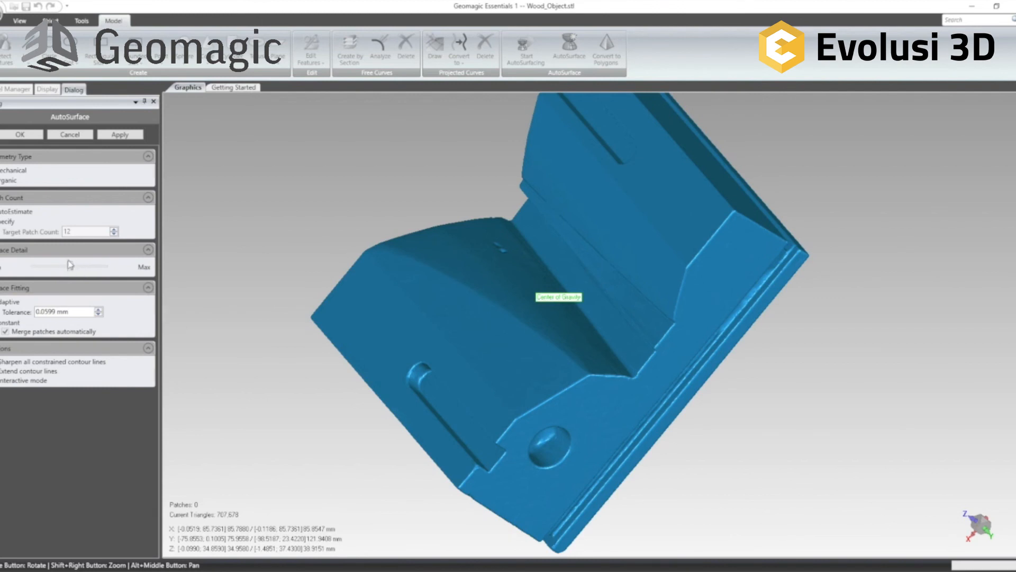
click(121, 135)
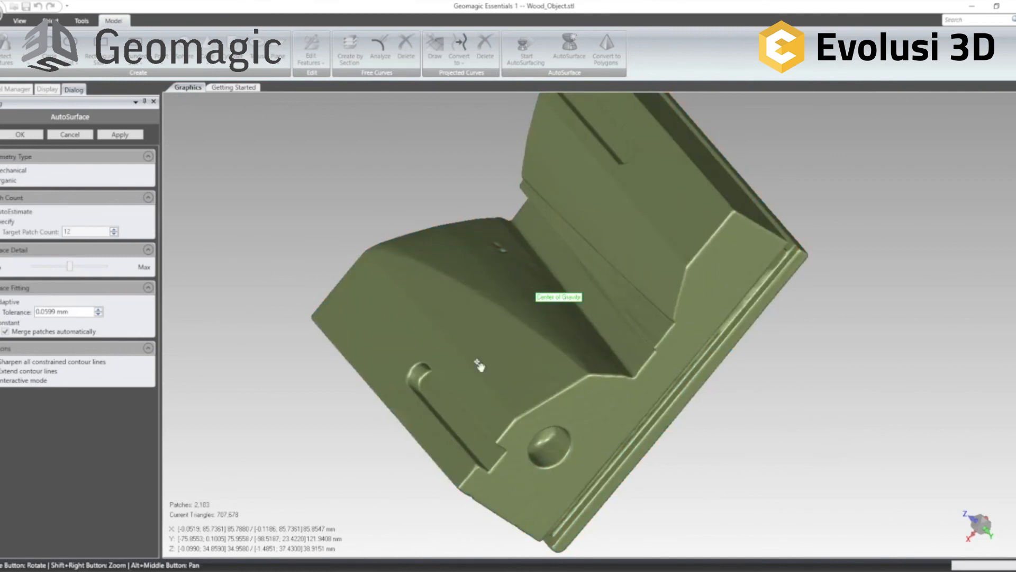
middle_drag(482, 326, 715, 306)
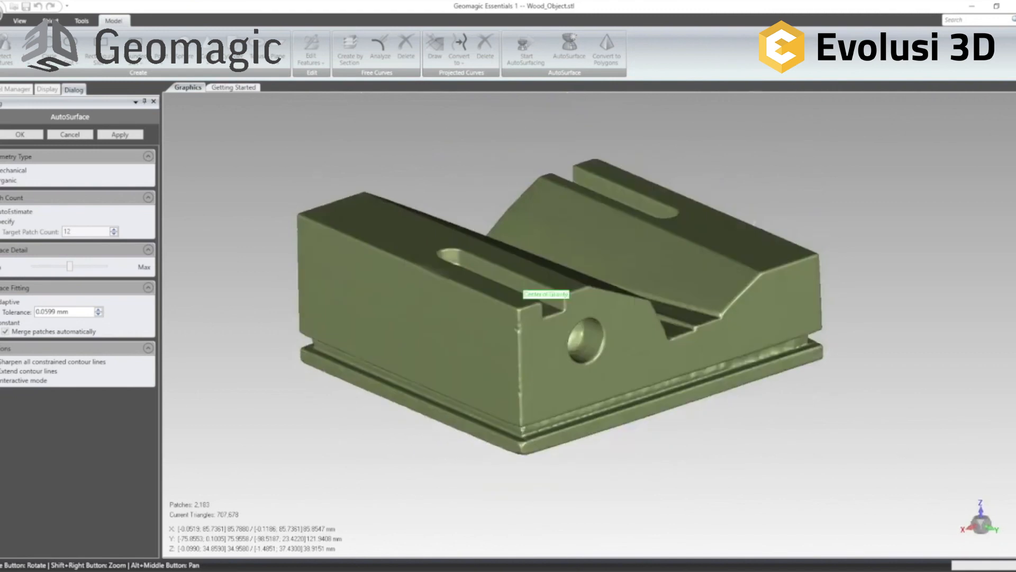
click(18, 135)
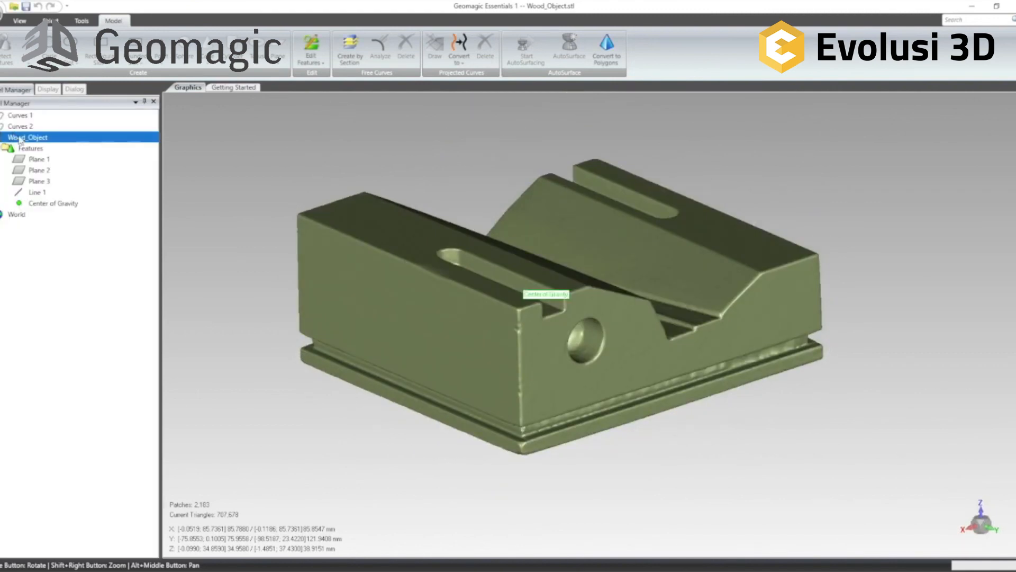
Step: Save the surfaced Wood_Object to the Webinar folder as a STEP AP203 file named Wood_Object
click(0, 148)
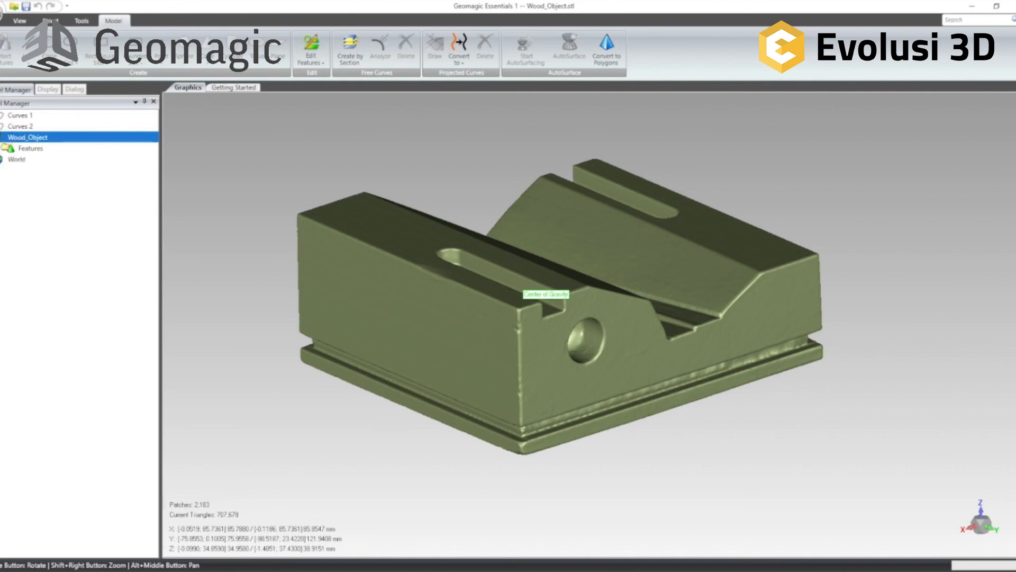
middle_drag(836, 265, 216, 226)
right_click(25, 139)
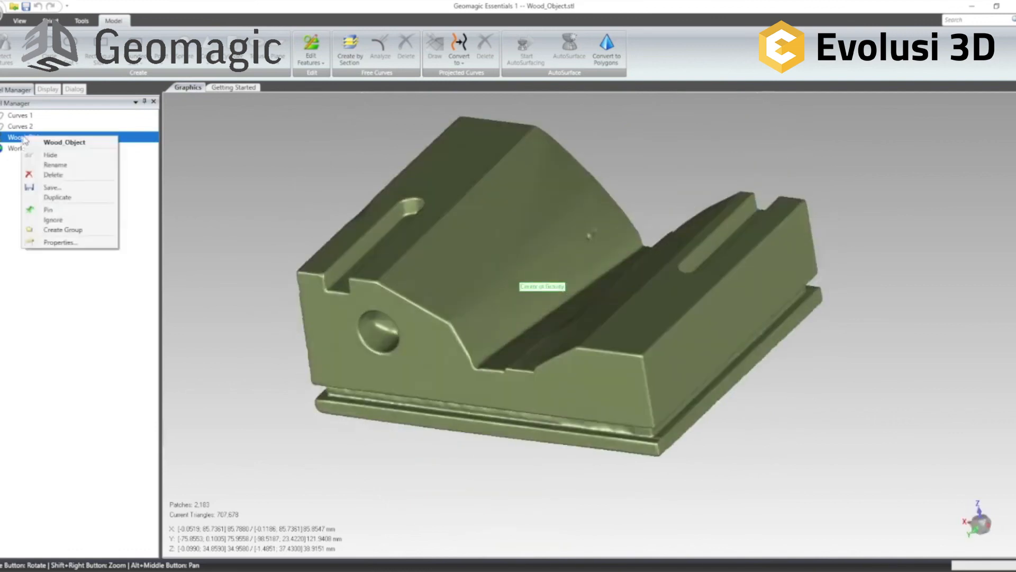
click(53, 186)
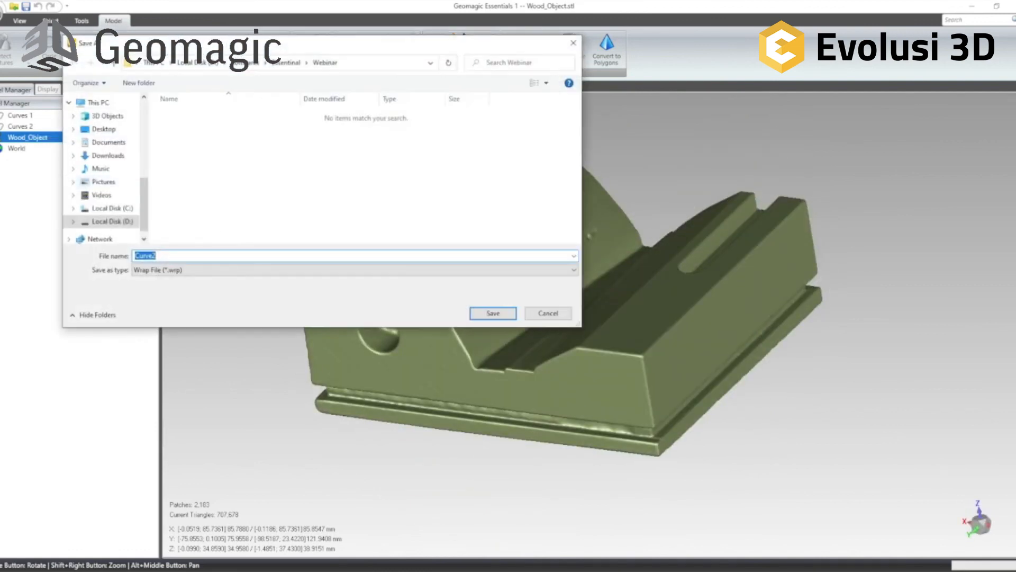
click(228, 275)
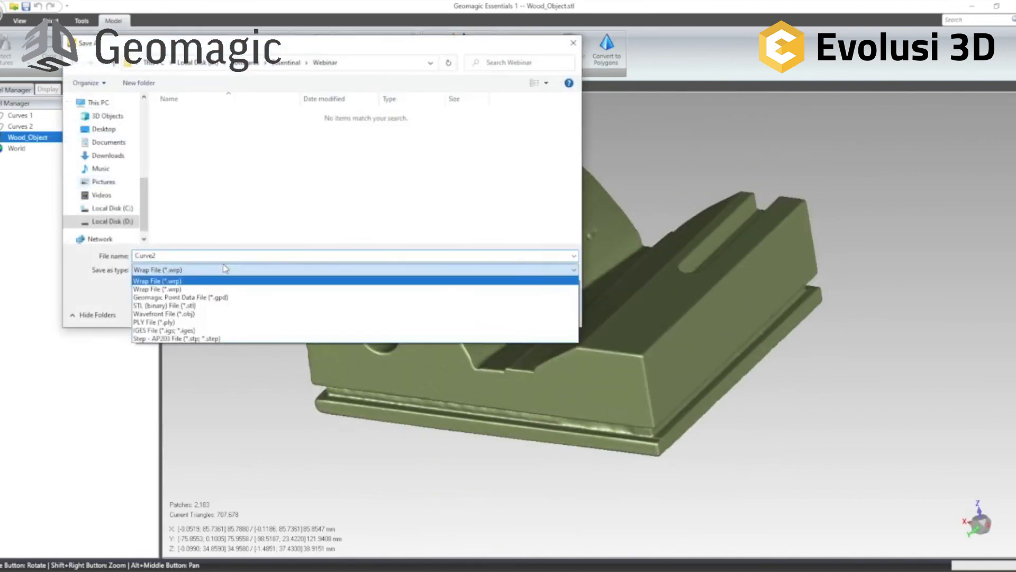
click(207, 341)
double_click(145, 255)
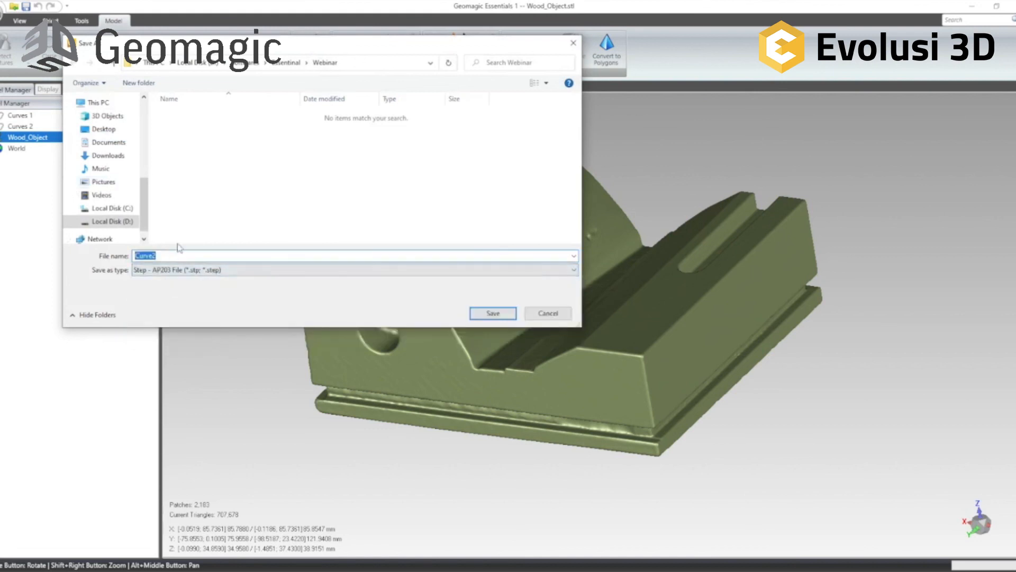
text(Wood_Object)
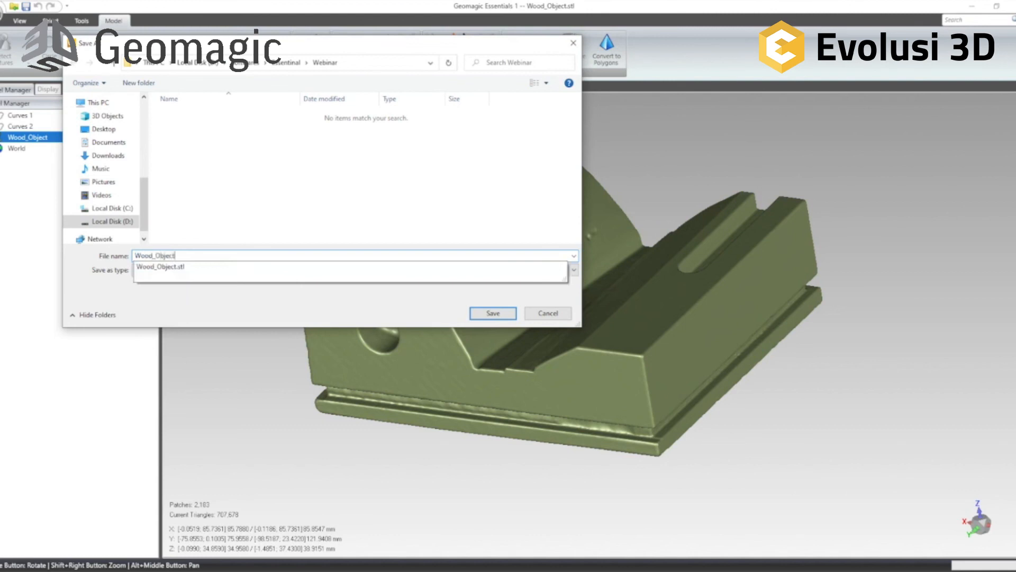
click(304, 229)
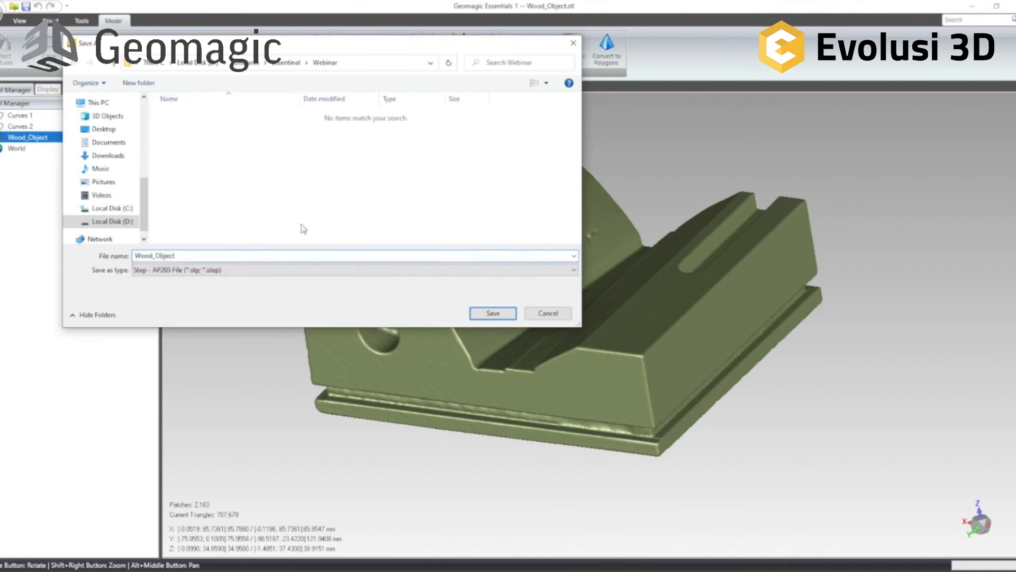
click(499, 316)
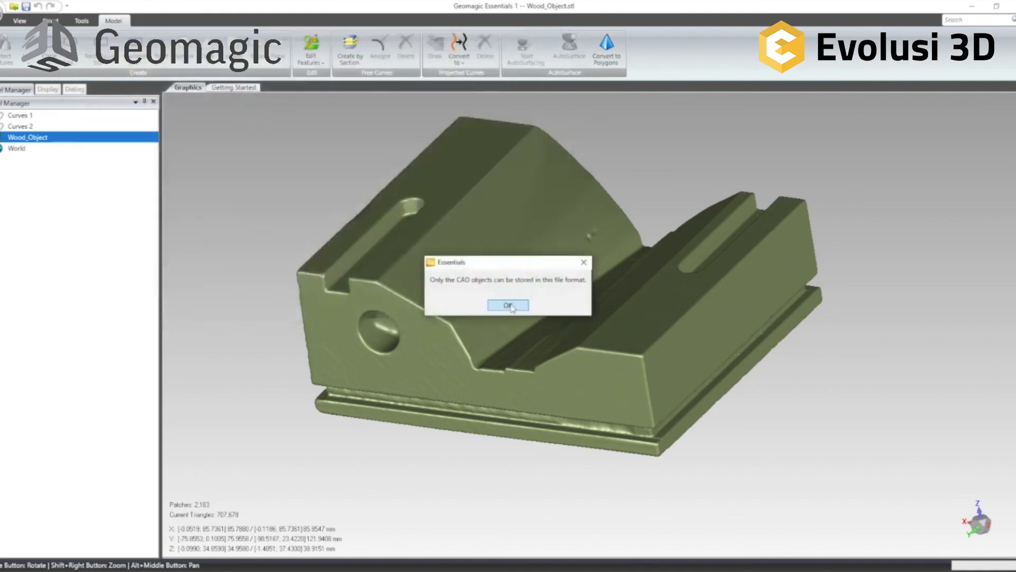
click(508, 306)
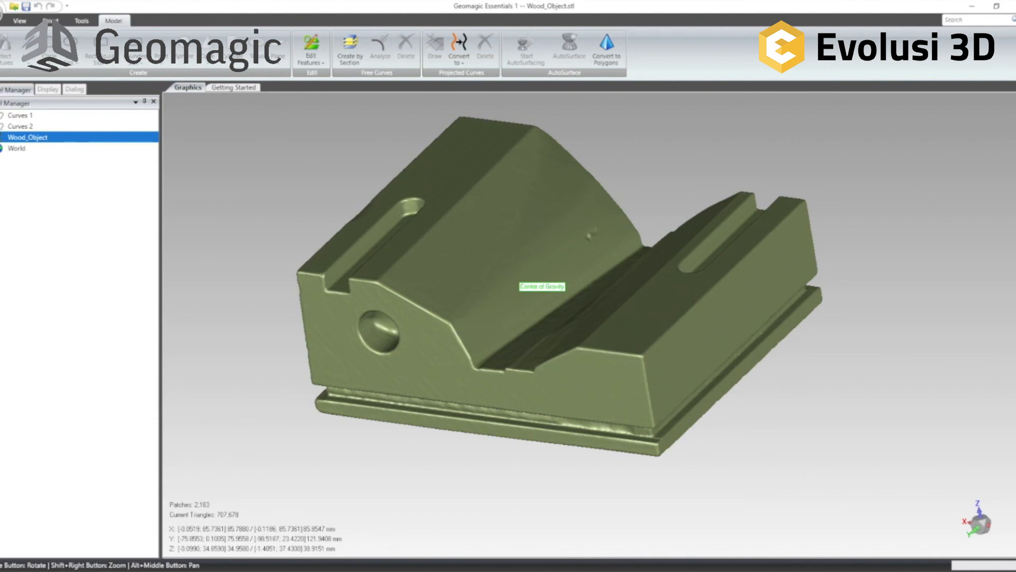
Step: Switch to the Webinar folder and open Wood_Object.stp with Geomagic Design X, keeping it as the standard app for .stp files
click(371, 569)
click(354, 251)
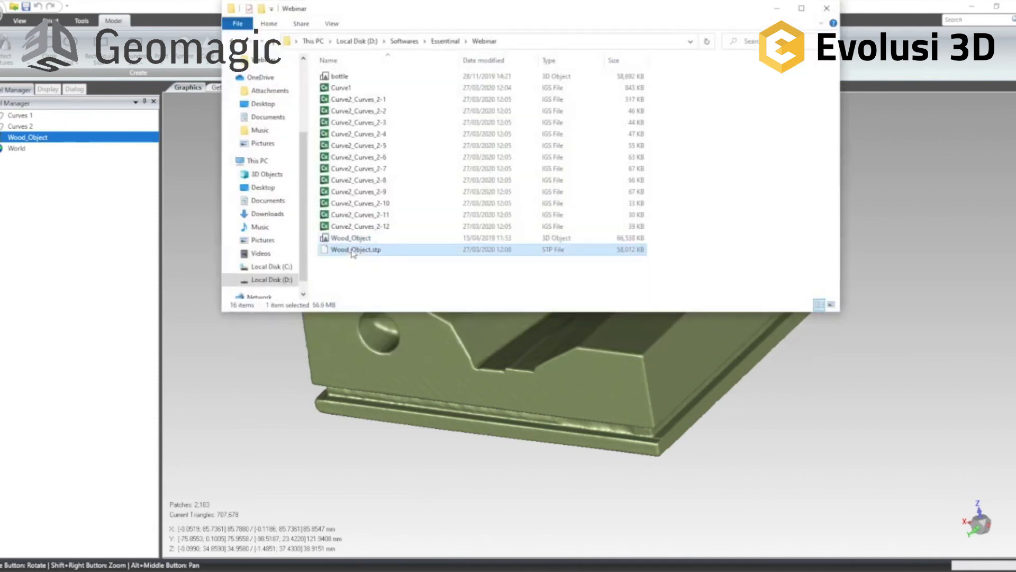
right_click(354, 253)
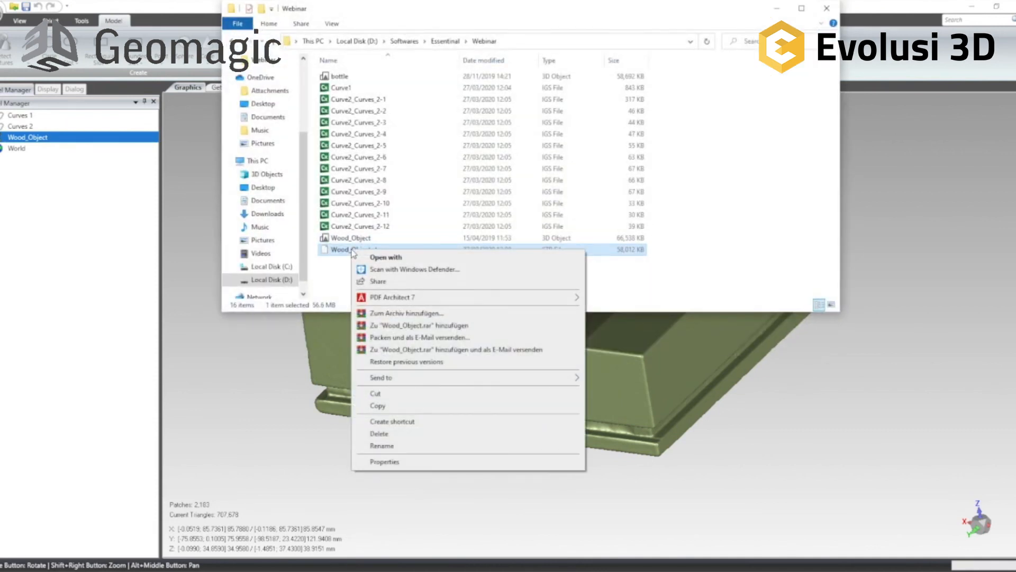
click(708, 267)
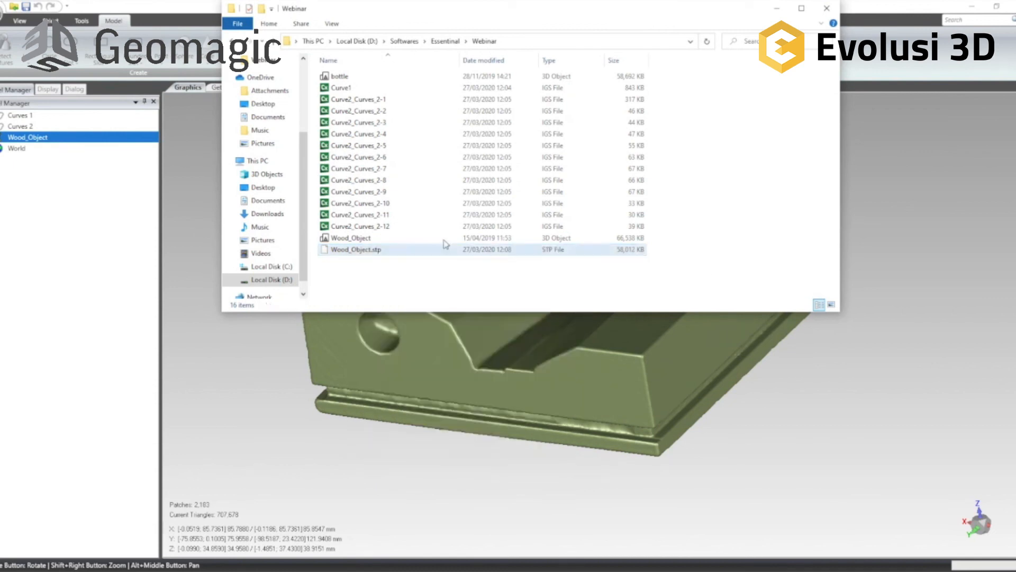
click(350, 240)
click(332, 252)
right_click(333, 253)
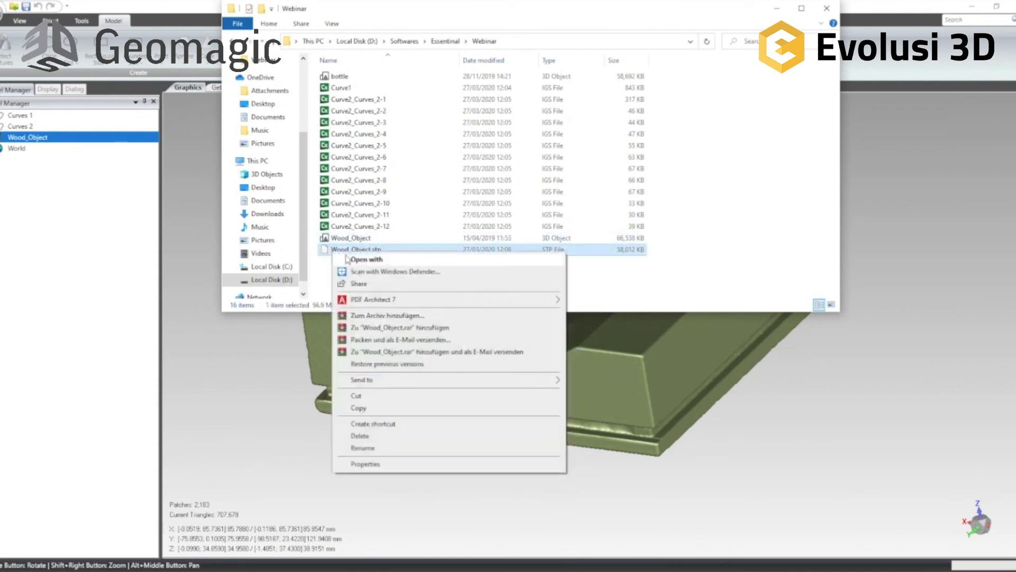
click(353, 258)
click(485, 225)
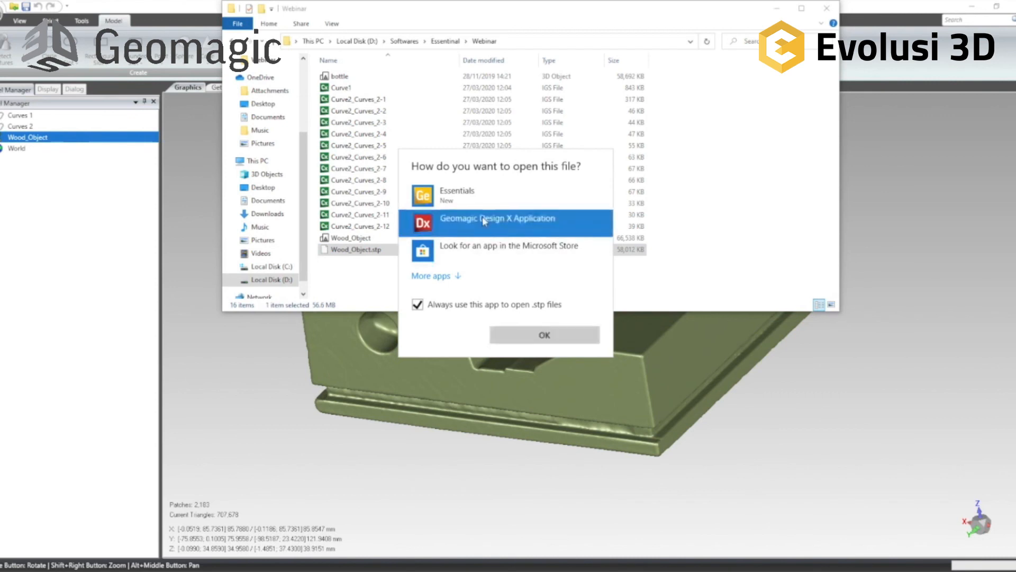
click(536, 339)
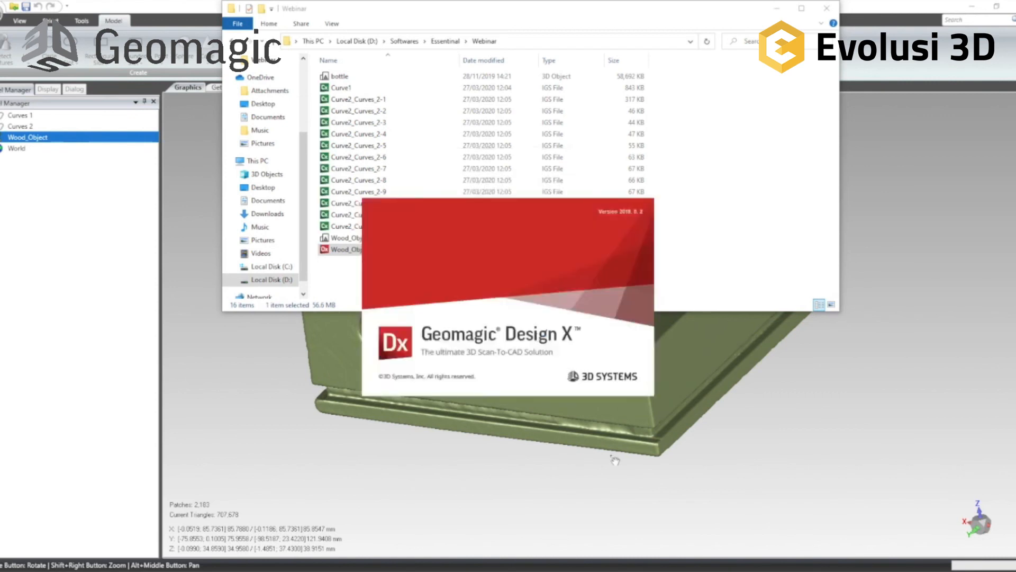
Step: Abort the Design X update and inspect the imported Wood_Object body from another angle
click(556, 490)
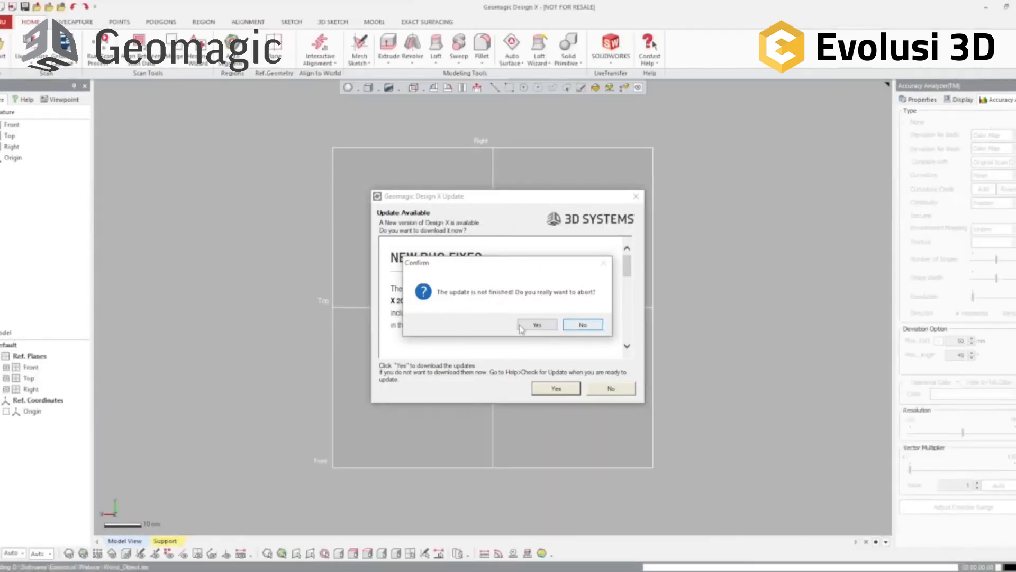
click(537, 324)
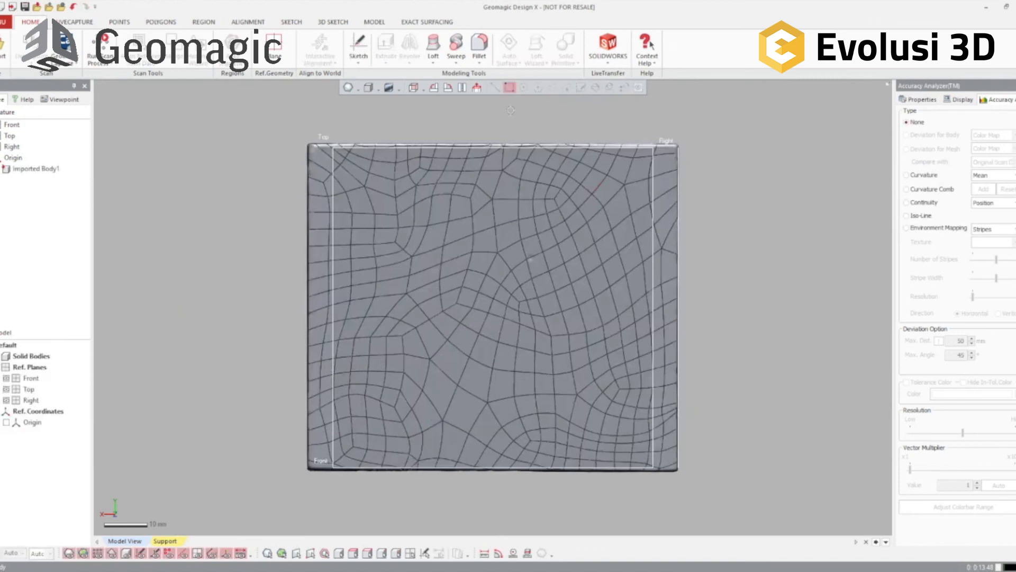
right_drag(529, 215, 578, 206)
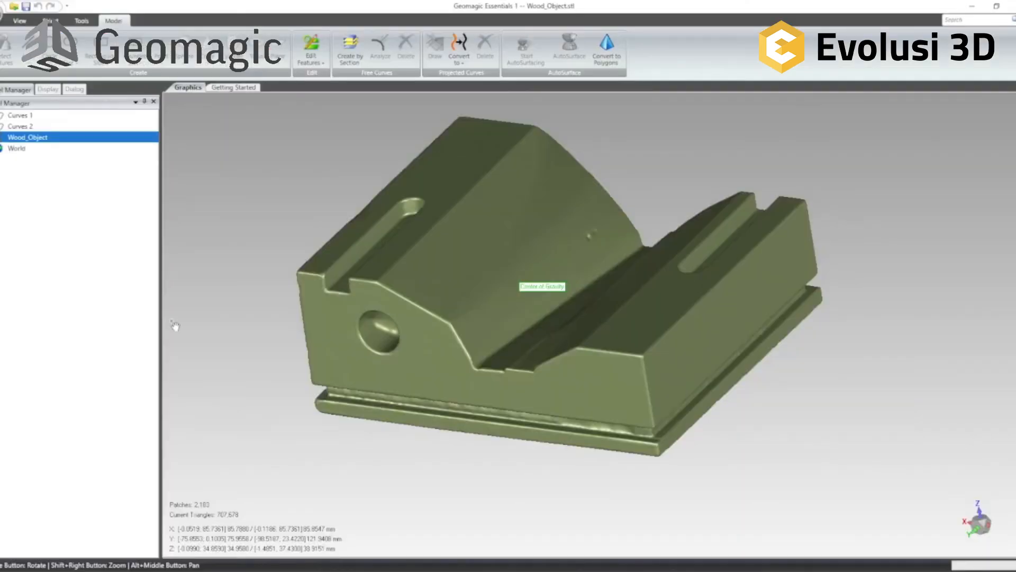
Step: Switch back to Geomagic Essentials, display the patch boundaries on Wood_Object and inspect the patch layout from several sides
click(47, 89)
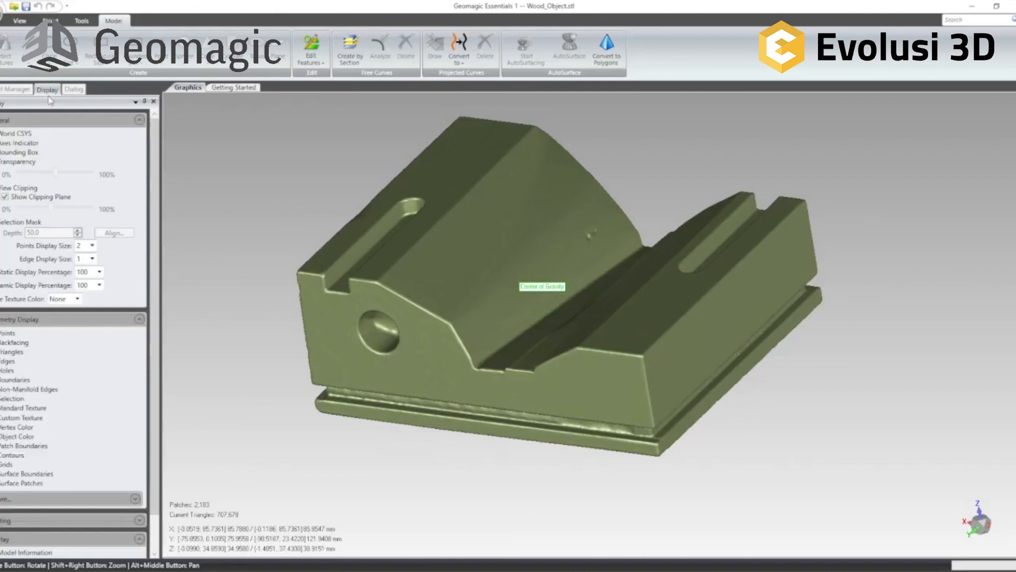
click(12, 353)
click(12, 352)
click(12, 352)
click(12, 352)
click(7, 362)
click(8, 362)
click(13, 411)
click(13, 418)
click(9, 448)
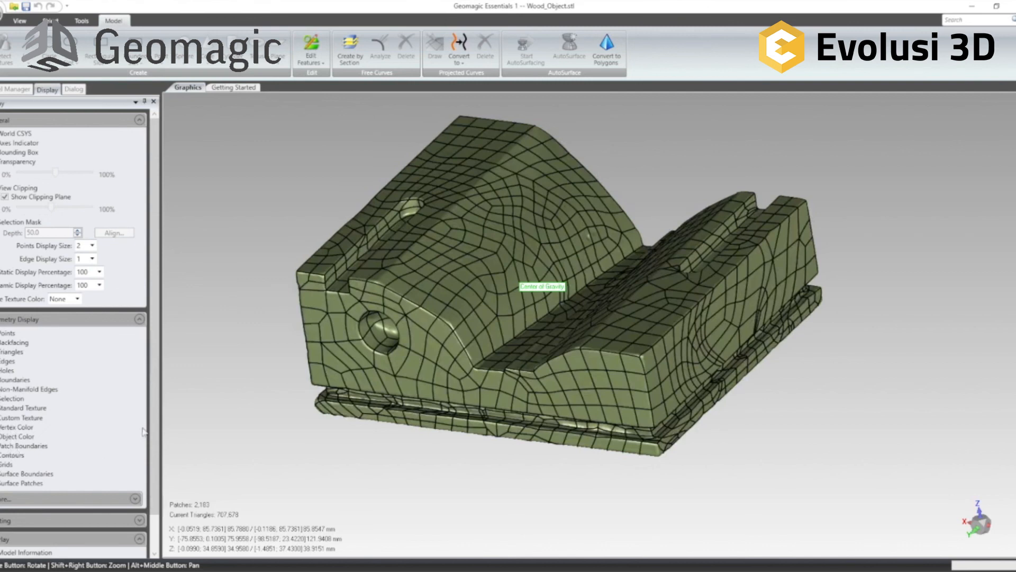
middle_drag(418, 263, 613, 365)
middle_drag(836, 350, 679, 436)
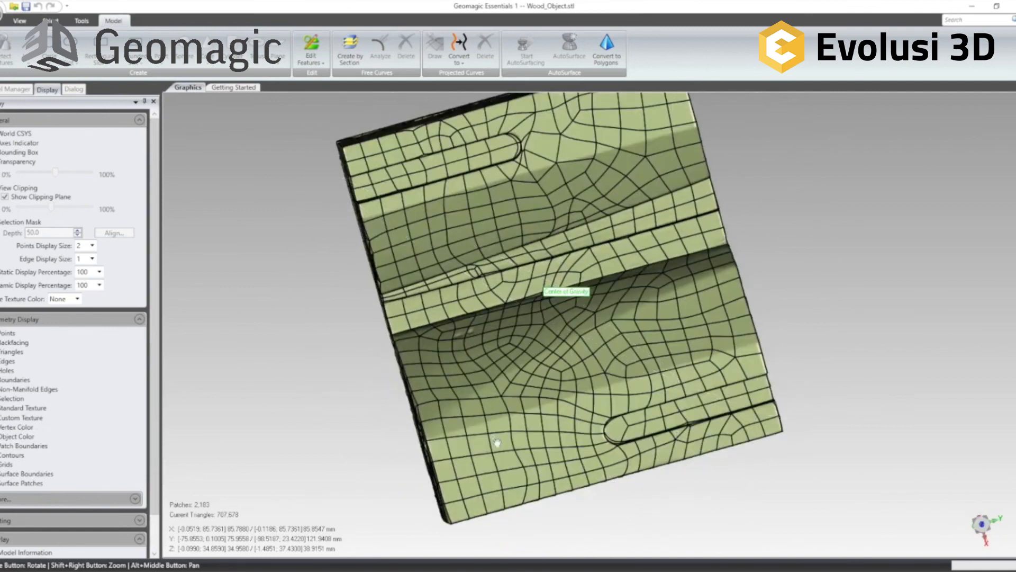
middle_drag(620, 511, 539, 174)
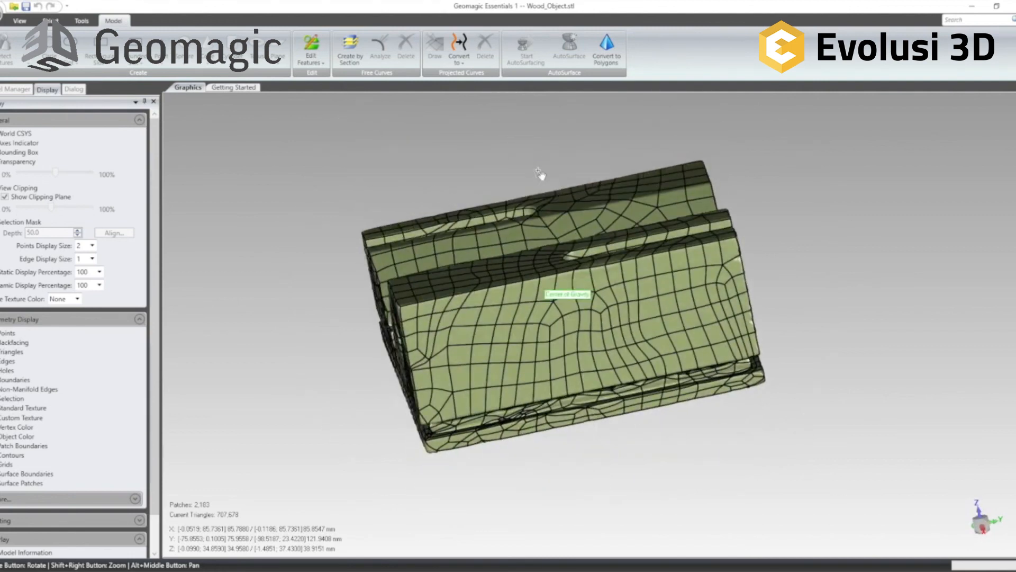